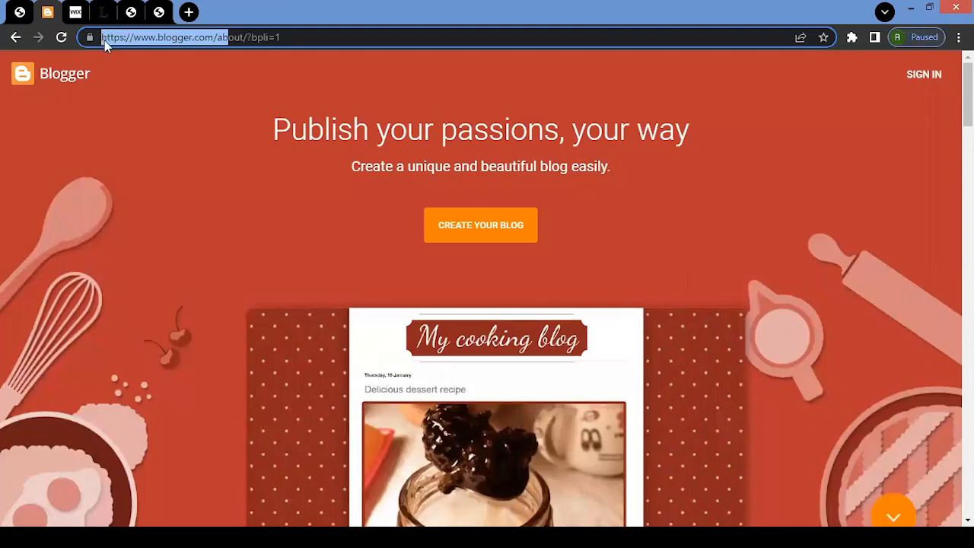
Start creating a blog and sign in with the listed Google account by entering the account password.
click(488, 232)
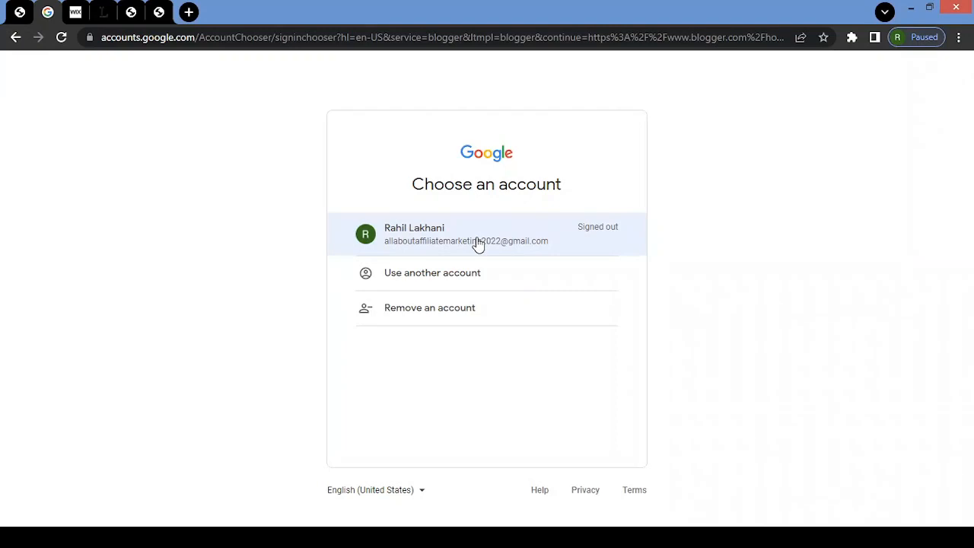
drag(477, 242, 513, 217)
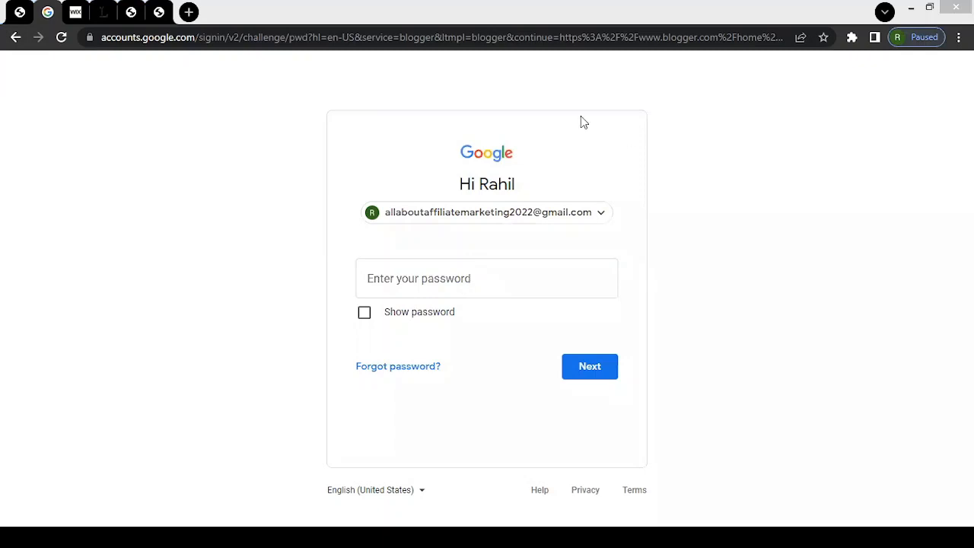
click(491, 283)
key(ctrl+v)
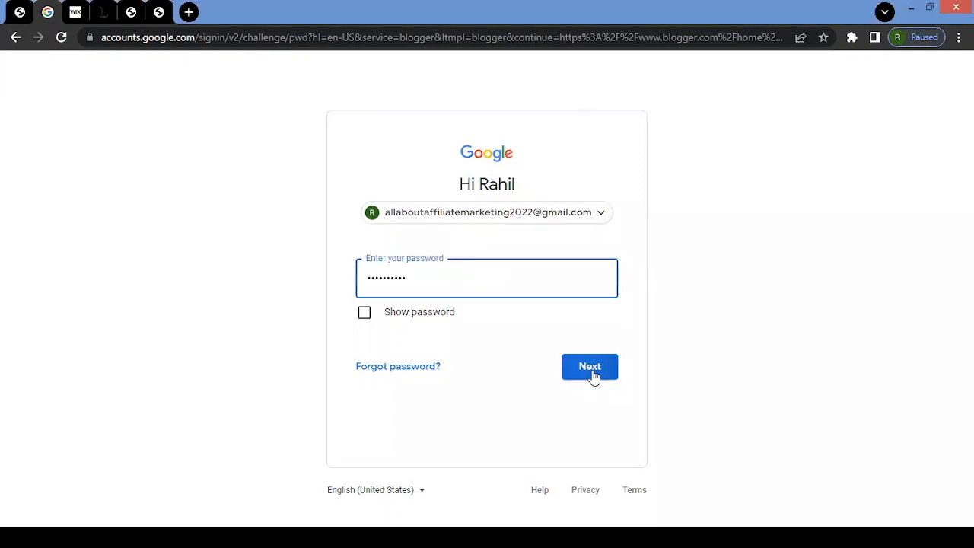
click(592, 368)
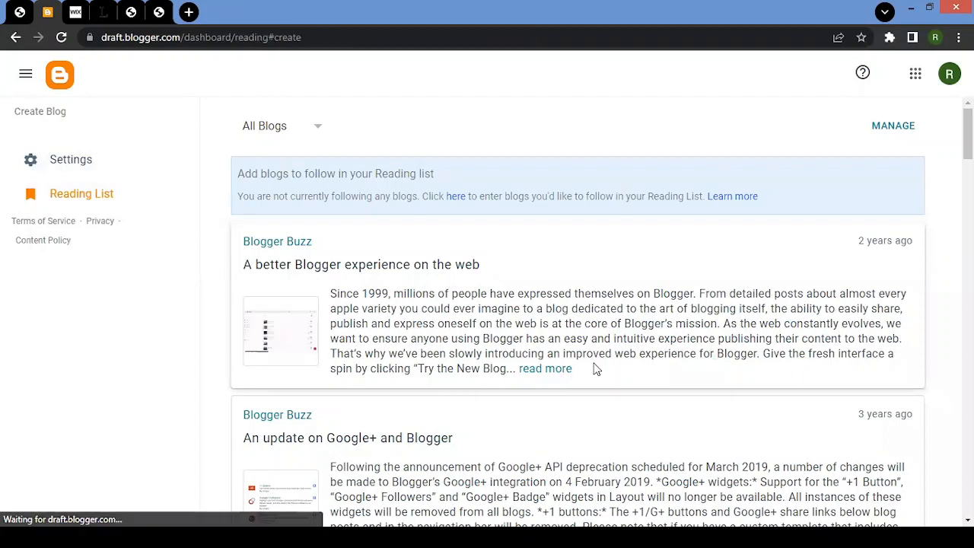
Begin a new blog and give it the title "All About Affiliate Marketing".
click(41, 114)
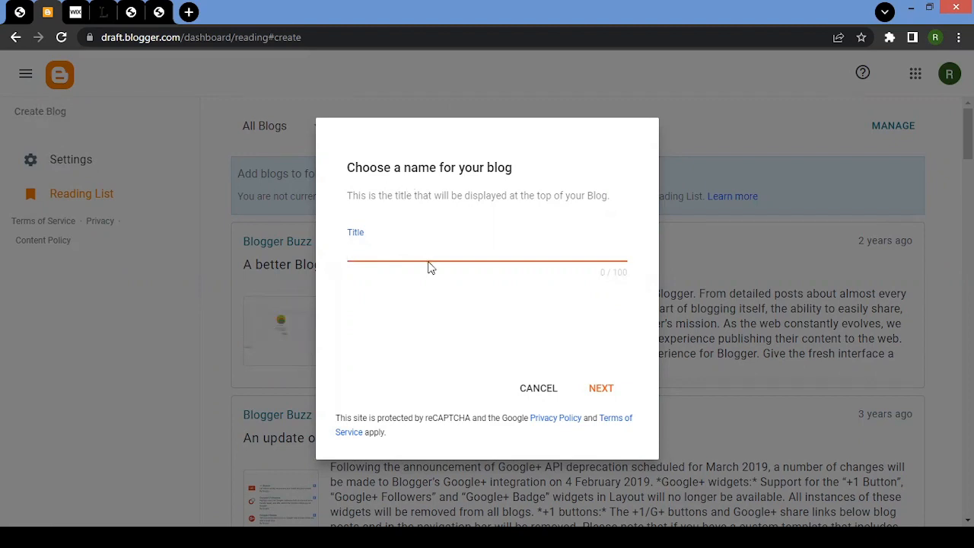
text(All About Affiliate Marketing)
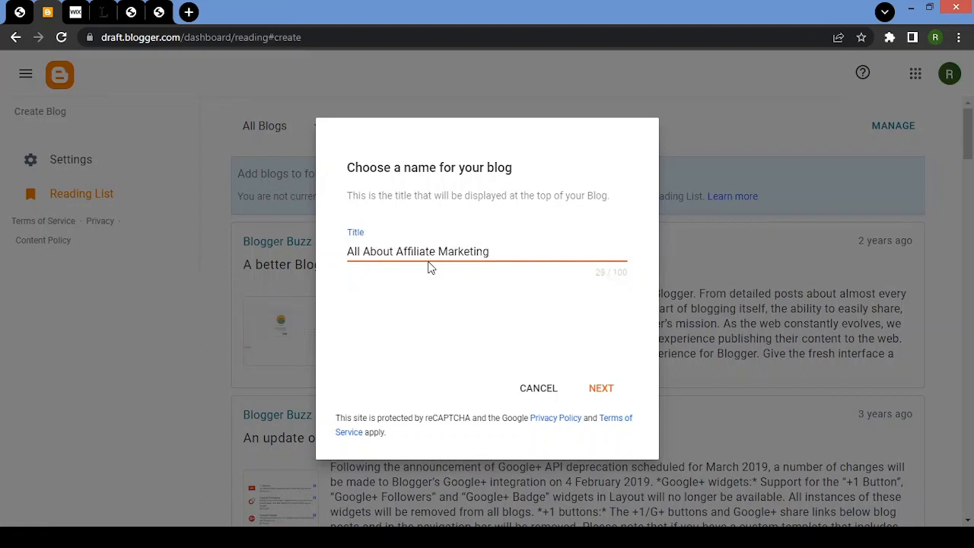
click(601, 390)
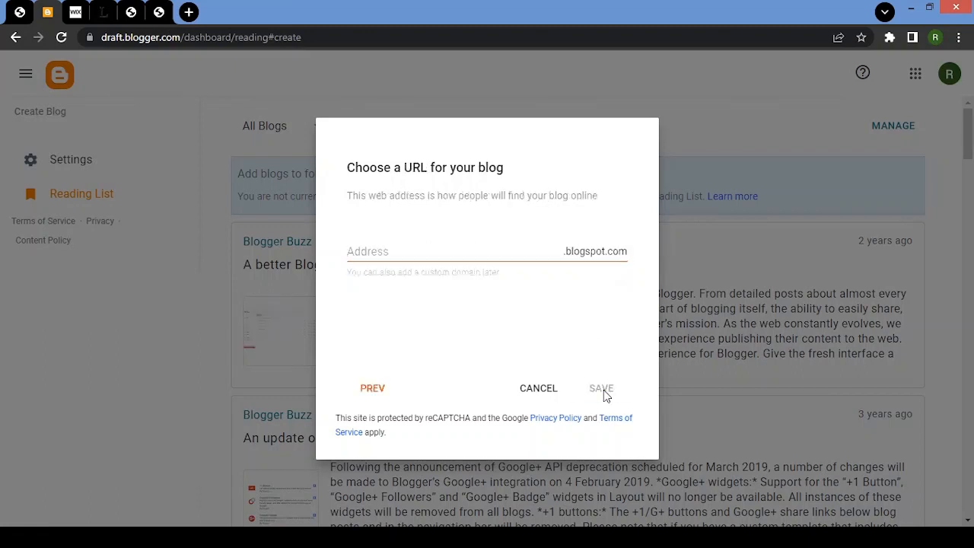
Enter allaboutaffiliatemarketing as the blog's blogspot.com address and check its availability.
click(462, 251)
text(all)
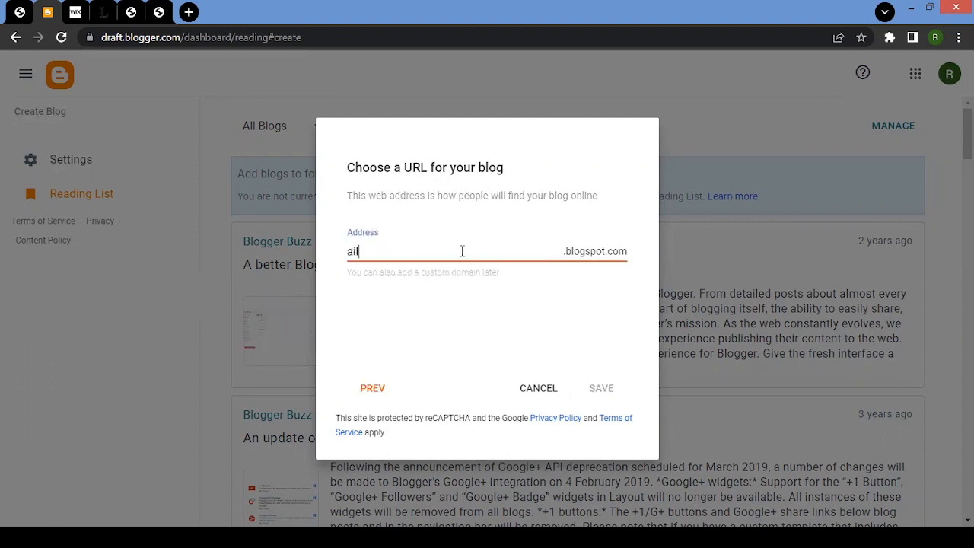
text(aboutaffil)
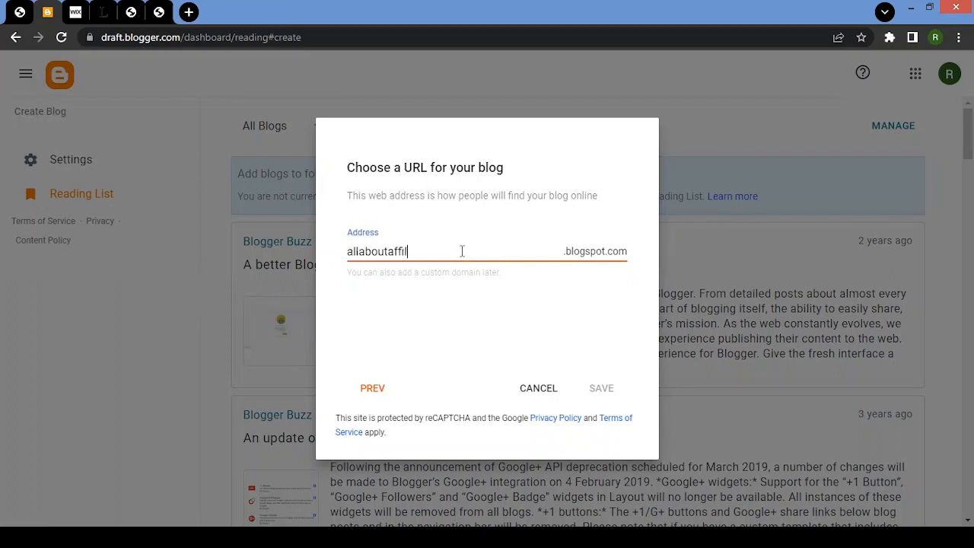
text(iatemarketing)
click(550, 325)
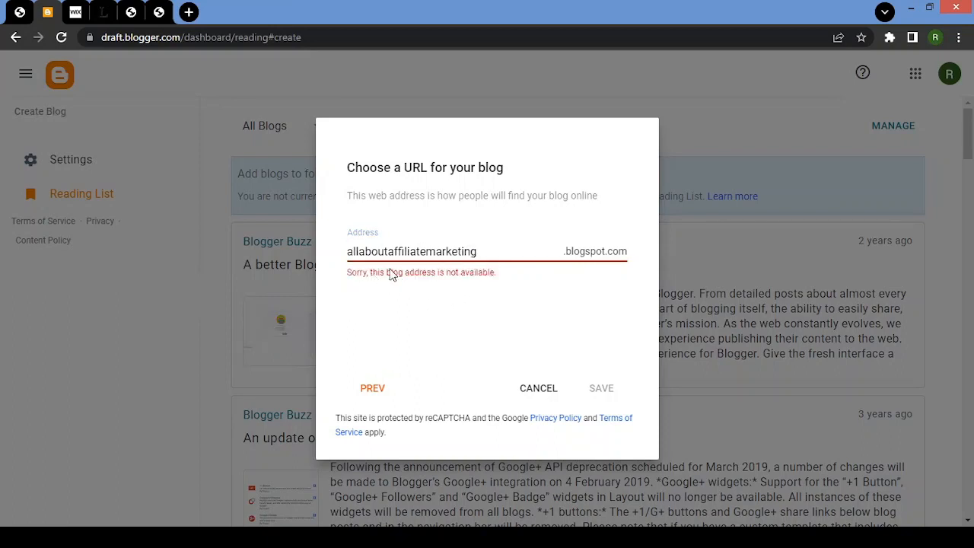
Append 2022 to the blog address, making it allaboutaffiliatemarketing2022, and check its availability.
click(520, 249)
text(2022)
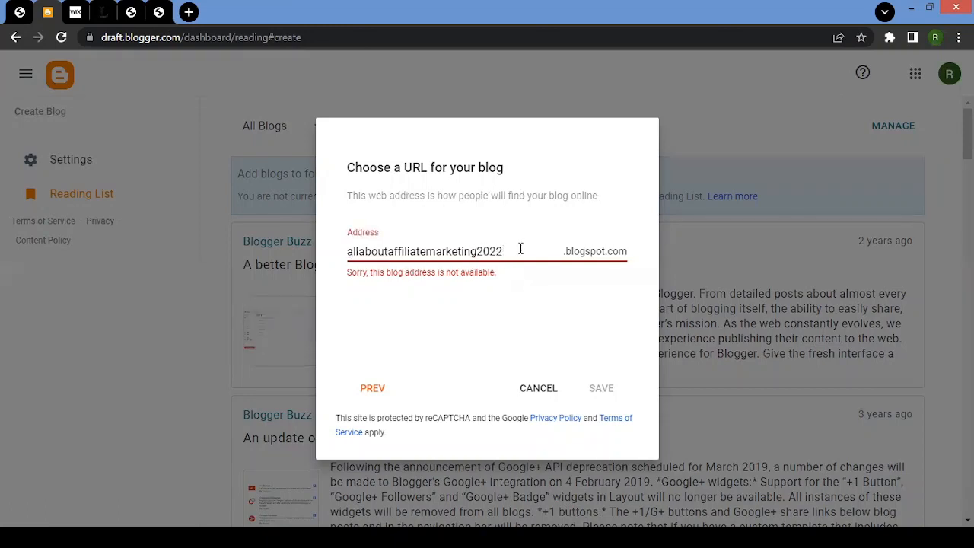
click(549, 322)
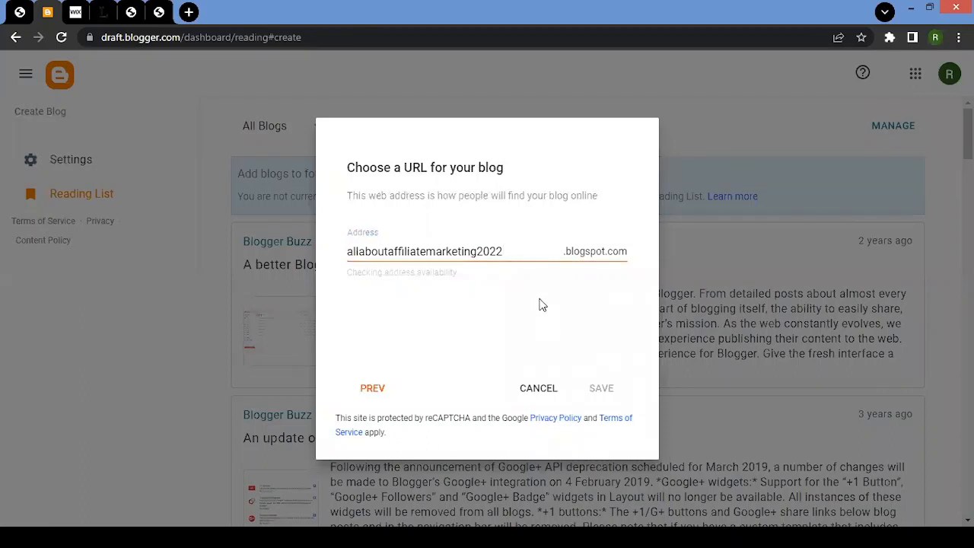
Change the blog address to allaboutaffiliatemarketing2023 and save the new blog.
click(521, 254)
key(shift+Left)
text(3)
click(607, 390)
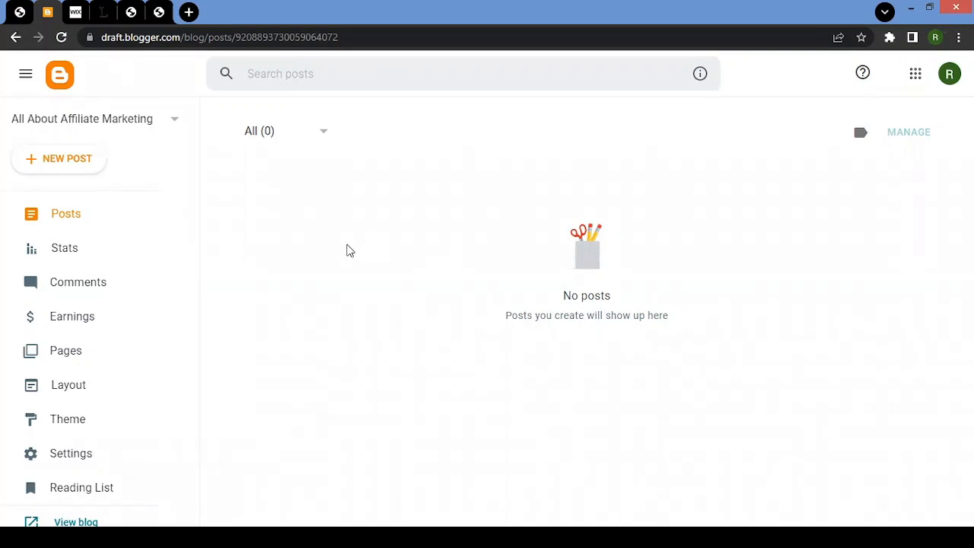
Create a new blog post with the title "Post #1".
click(78, 221)
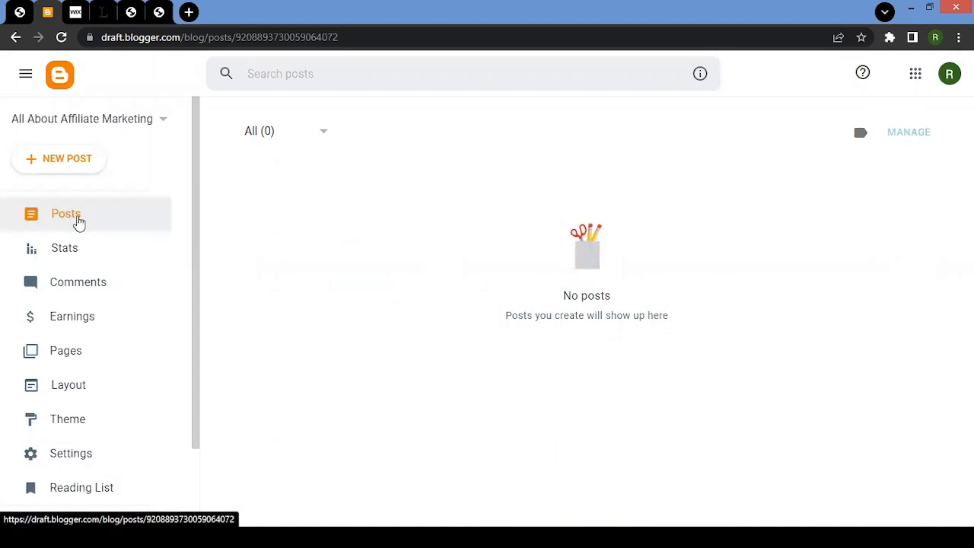
click(66, 162)
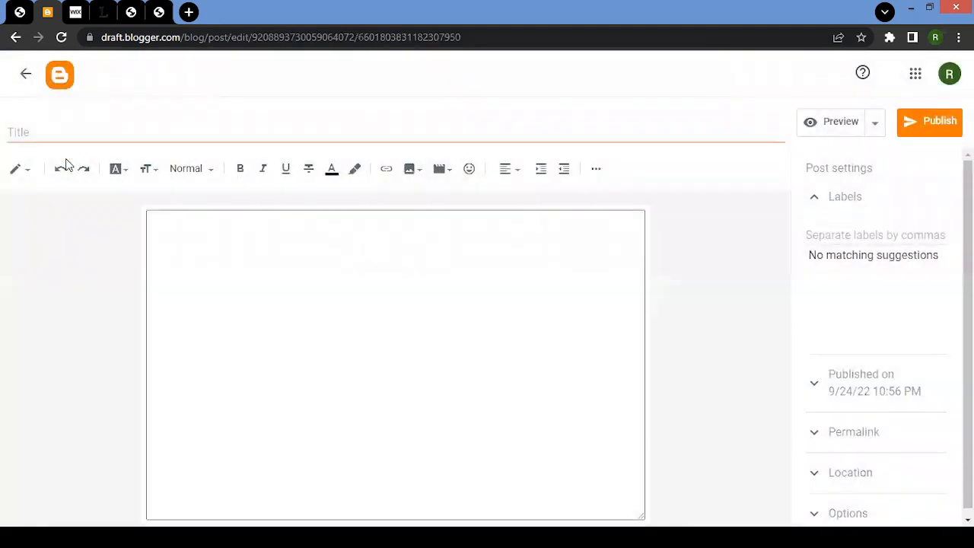
click(89, 134)
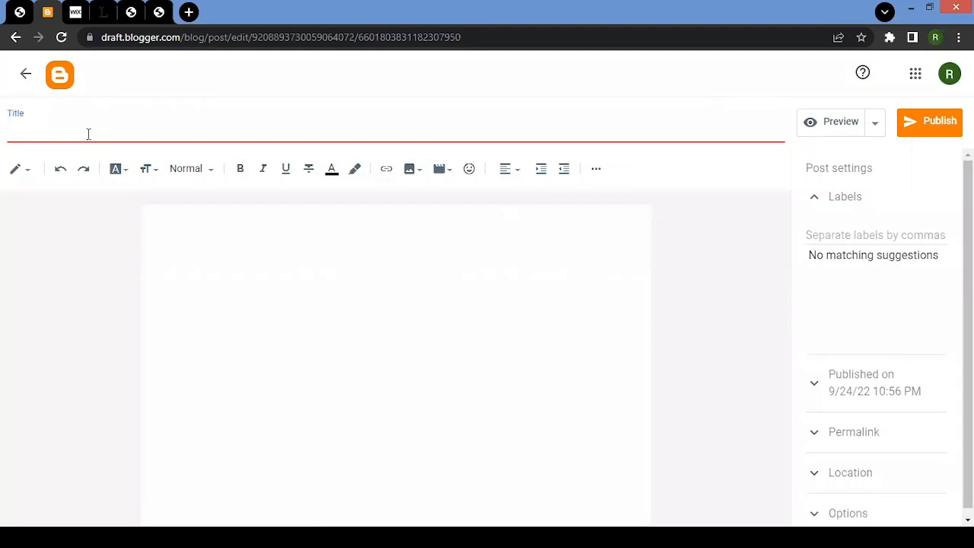
text(Post #1)
click(777, 272)
scroll(872, 238, down, 1)
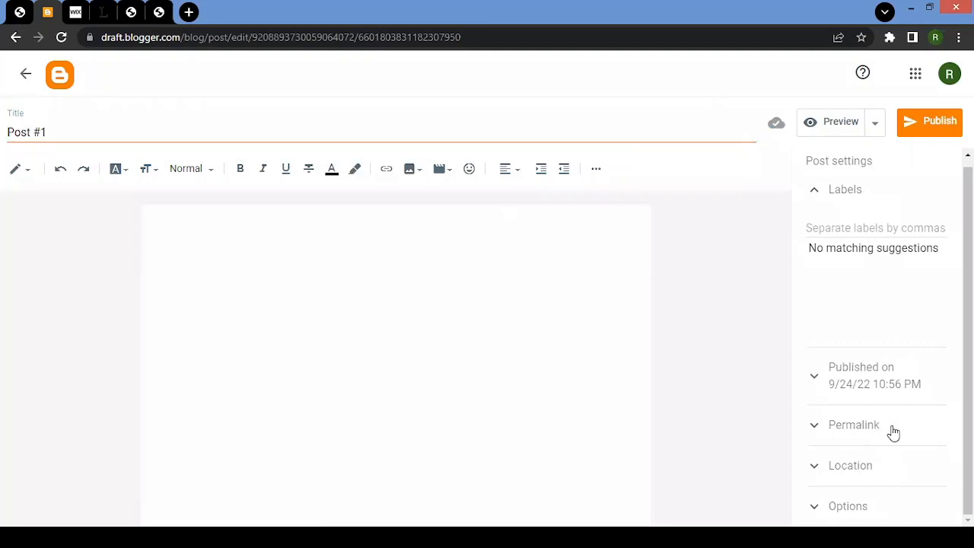
click(272, 244)
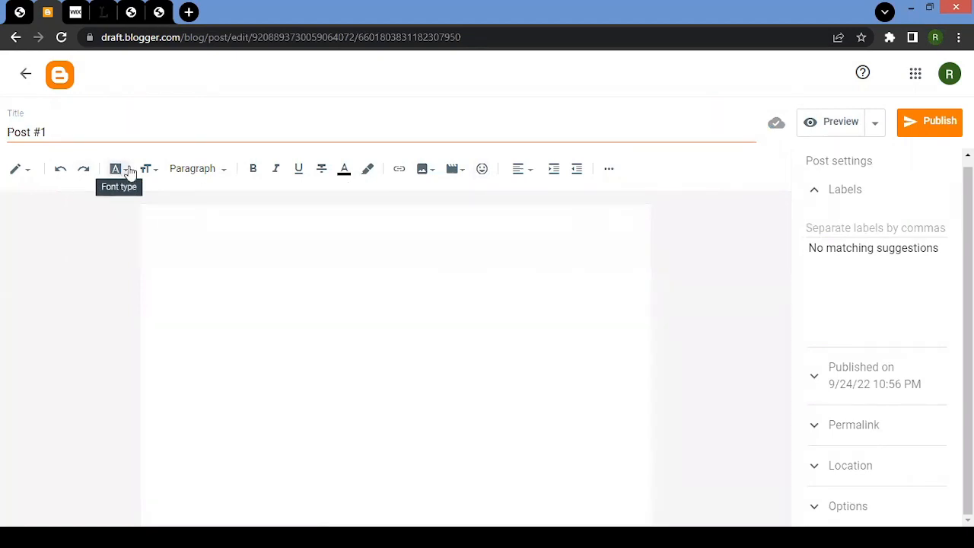
drag(89, 130, 1, 124)
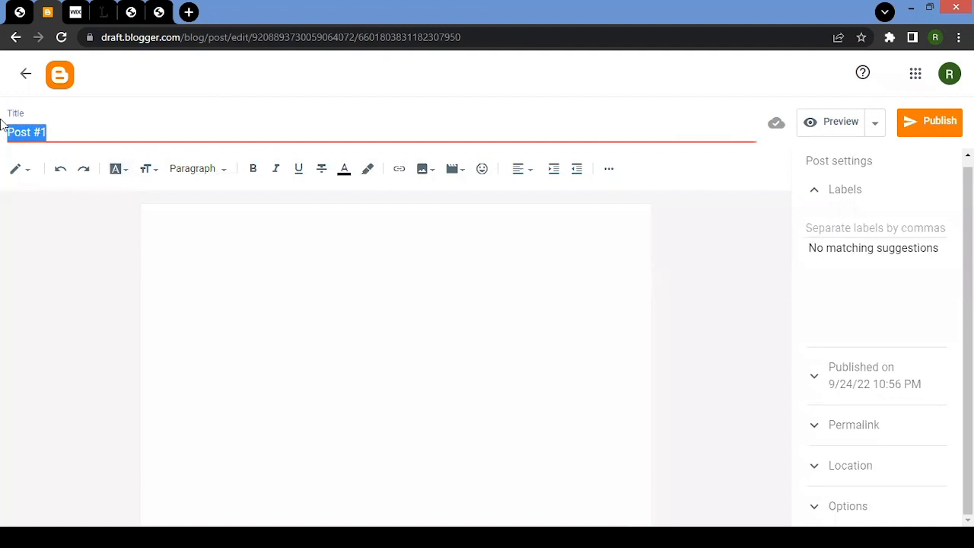
click(409, 311)
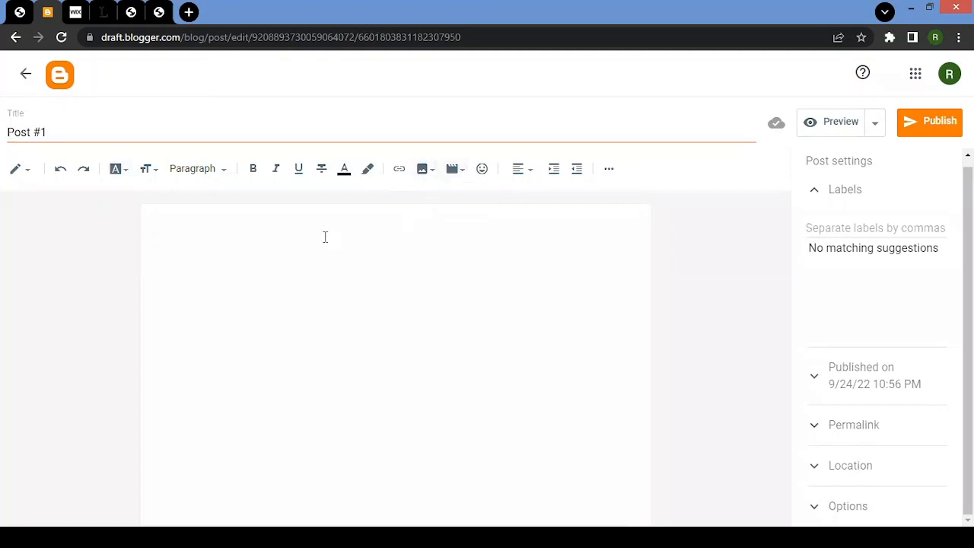
Copy the first two Lorem Ipsum paragraphs from the open lipsum.com page into the post body and publish the post.
click(103, 13)
drag(159, 242, 326, 368)
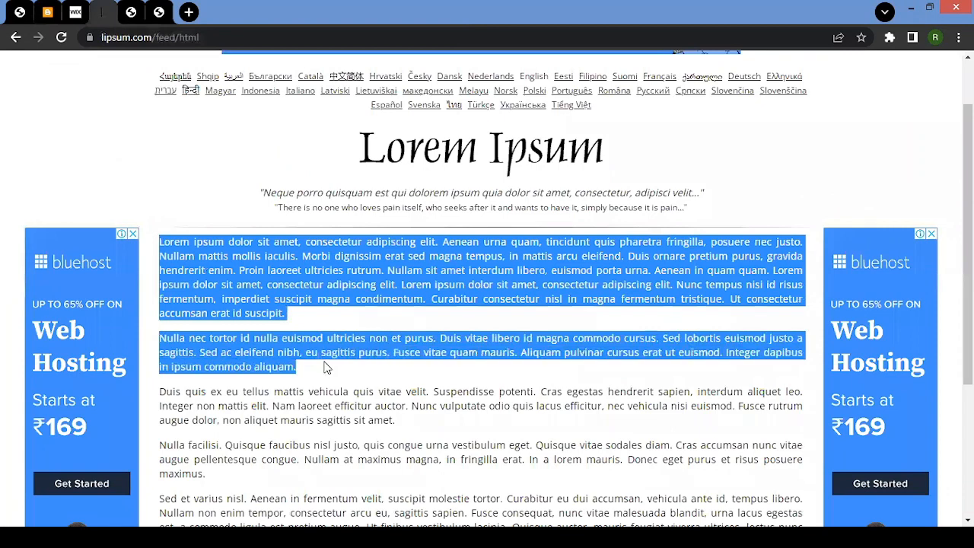
click(47, 12)
click(217, 242)
text(Lorem ipsum dolor sit amet, consectetur adipiscing elit. Aenean urna quam, tincidunt quis pharetra fringilla, posuere nec justo. Nullam mattis mollis iaculis. Morbi dignissim erat sed magna tempus, in mattis arcu eleifend. Duis ornare pretium purus, gravida hendrerit enim. Proin laoreet ultricies rutrum. Nullam sit amet interdum libero, euismod porta urna. Aenean in quam quam. Lorem ipsum dolor sit amet, consectetur adipiscing elit. Nunc tempus nisi id risus fermentum, imperdiet suscipit magna condimentum. Curabitur consectetur nisl in magna fermentum tristique. Ut consectetur accumsan erat id suscipit.  Nulla nec tortor id nulla euismod ultricies non et purus. Duis vitae libero id magna commodo cursus. Sed lobortis euismod justo a sagittis. Sed ac eleifend nibh, eu sagittis purus. Fusce vitae quam mauris. Aliquam pulvinar cursus erat ut euismod. Integer dapibus in ipsum commodo aliquam.)
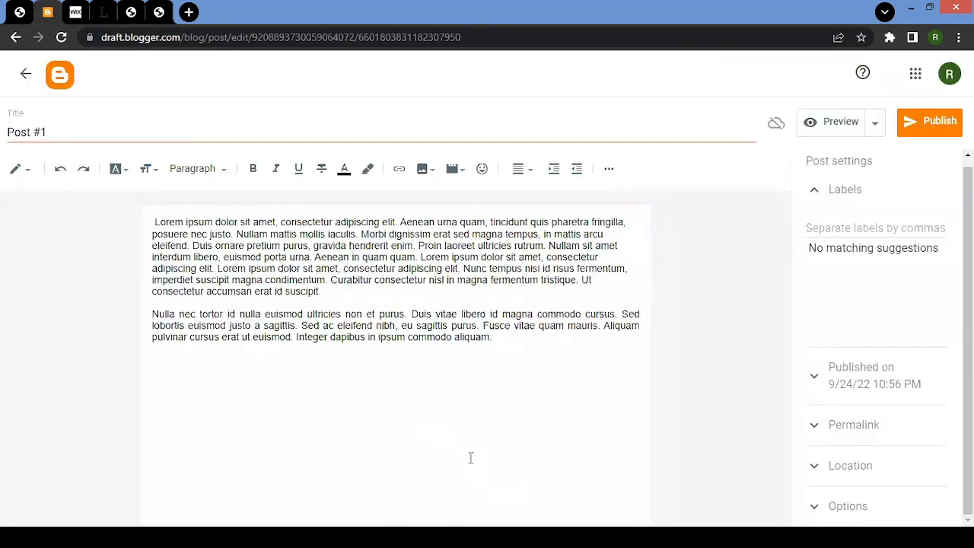
click(939, 128)
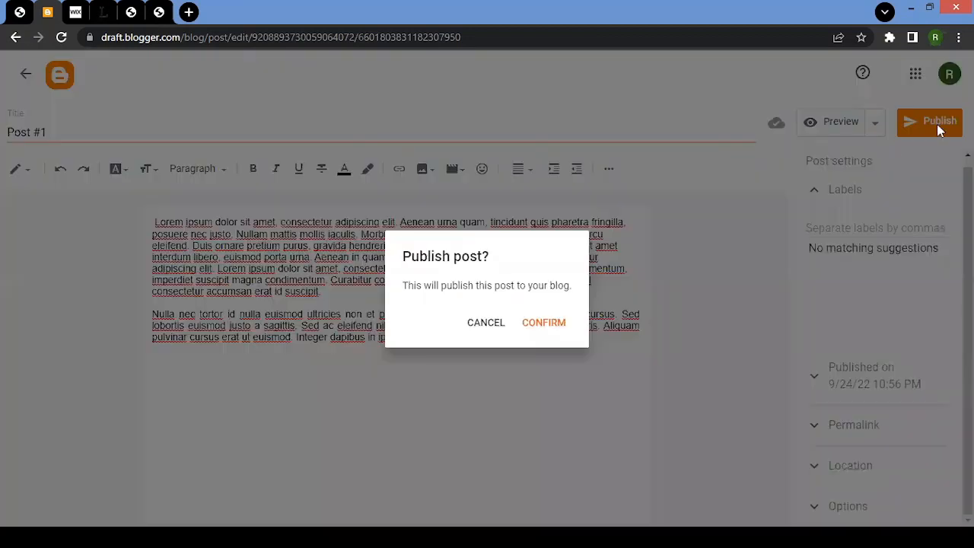
click(554, 322)
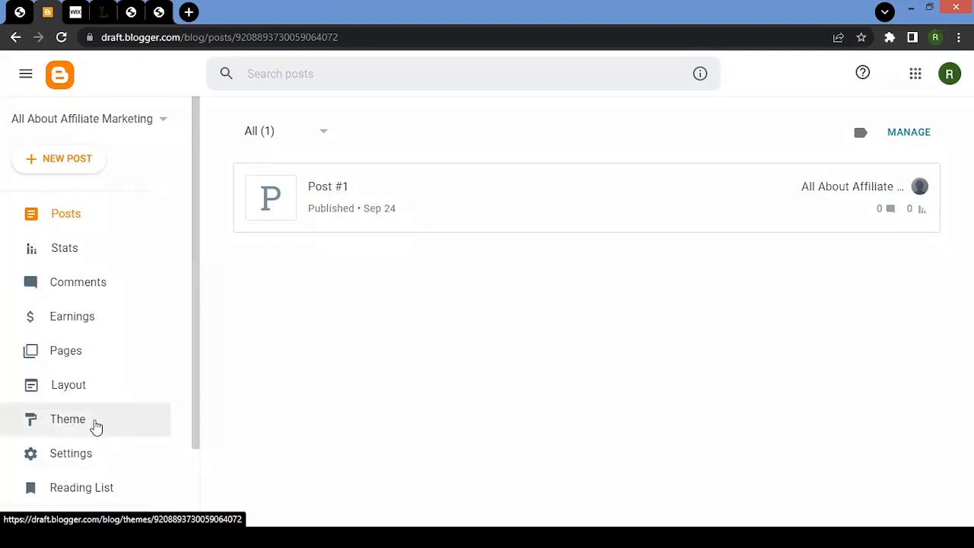
Open the blog's theme gallery and look through the Contempo, Soho and Emporio themes.
click(68, 420)
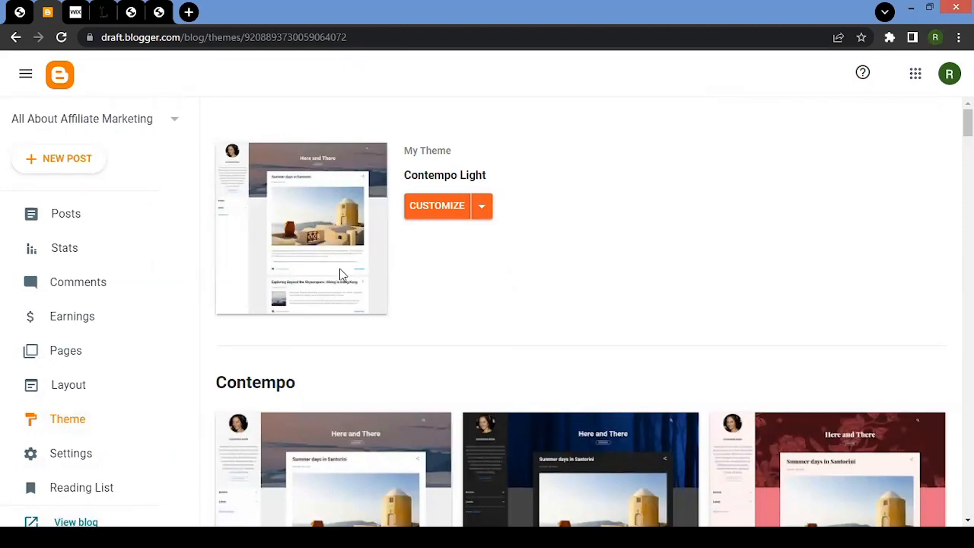
scroll(402, 282, down, 3)
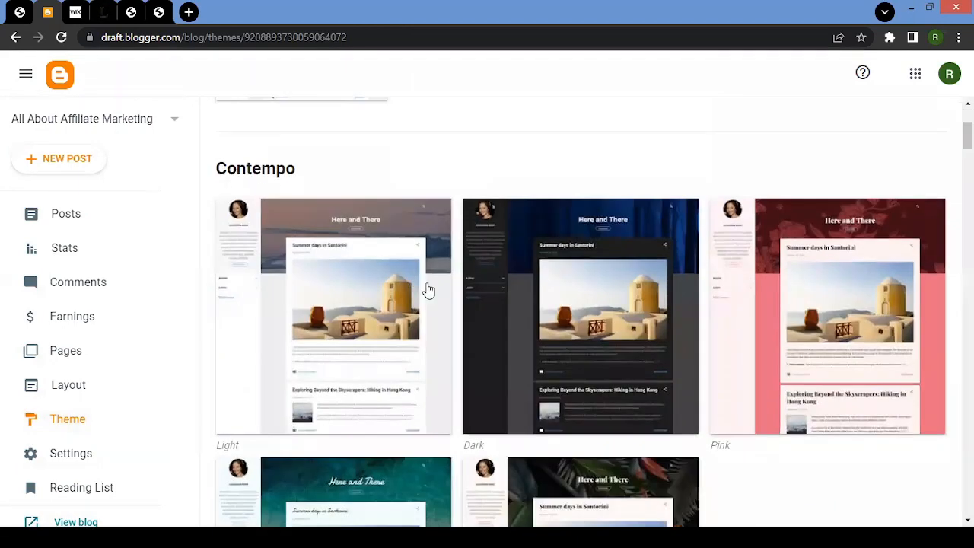
scroll(393, 284, down, 3)
scroll(392, 284, down, 6)
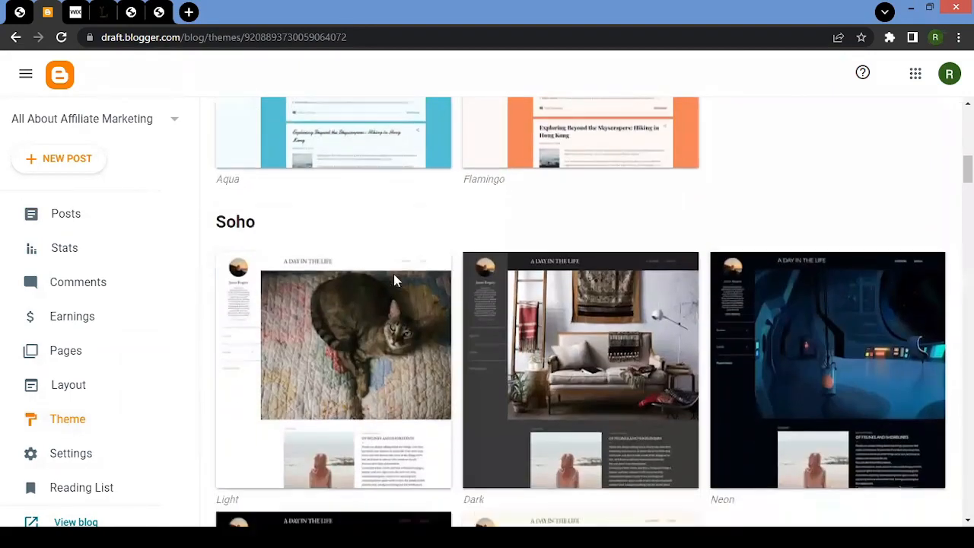
scroll(395, 279, up, 1)
scroll(399, 280, down, 5)
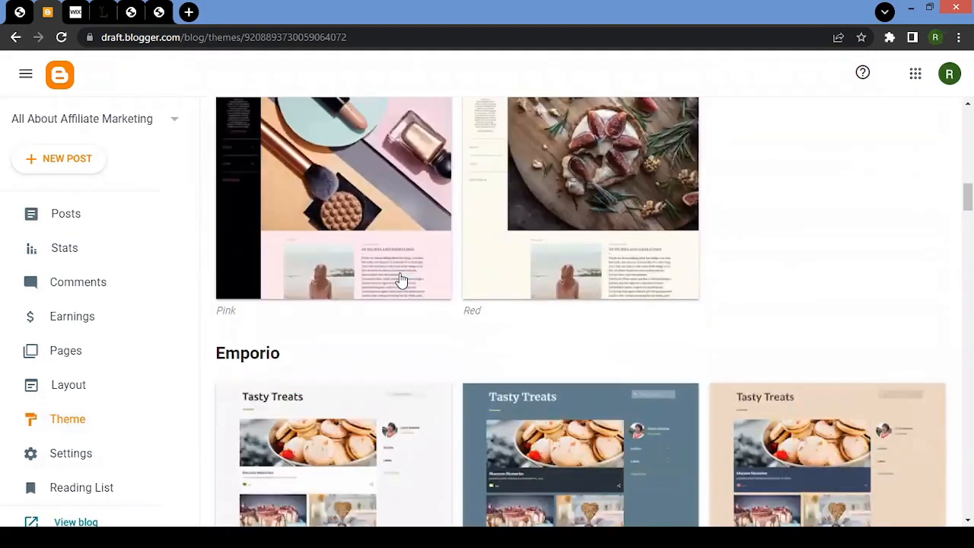
scroll(404, 279, up, 2)
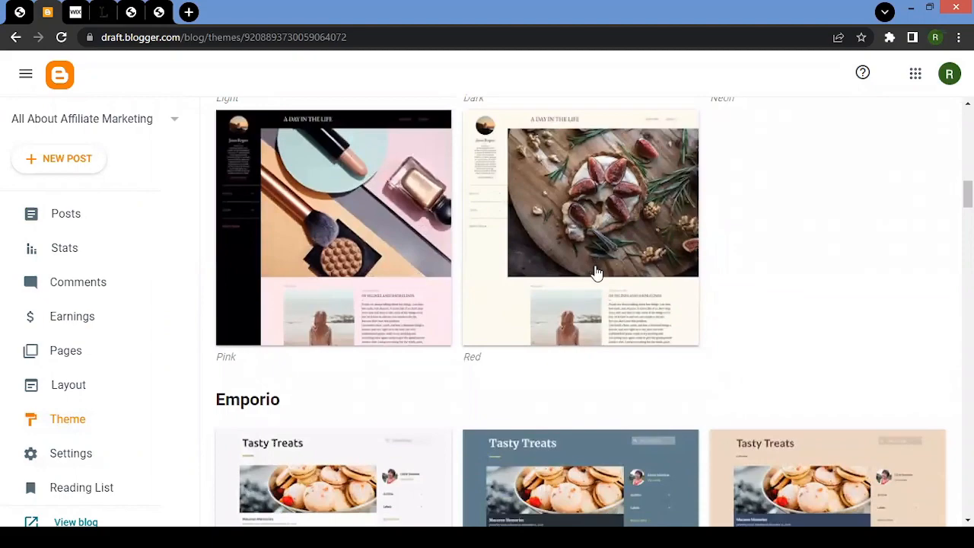
scroll(469, 297, up, 10)
scroll(433, 306, down, 1)
scroll(424, 311, up, 2)
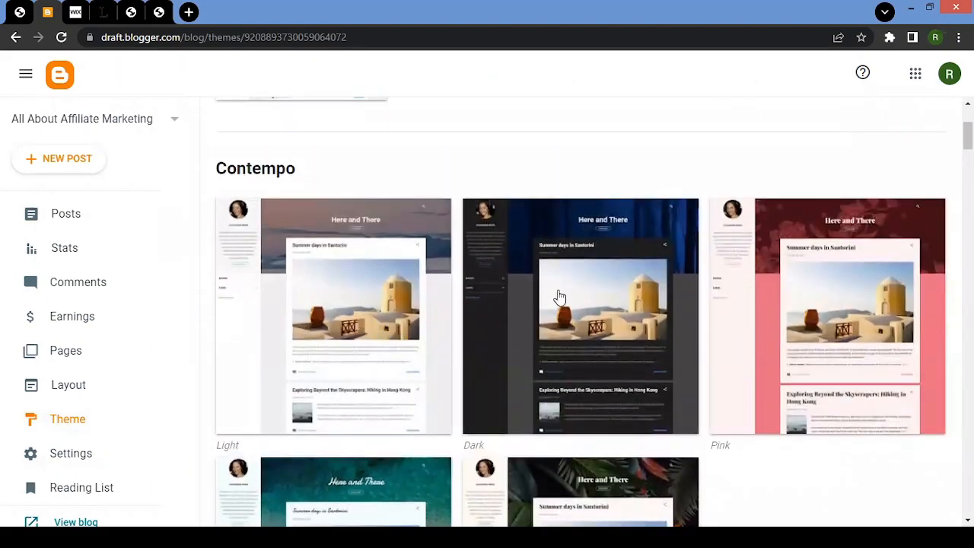
scroll(391, 266, up, 3)
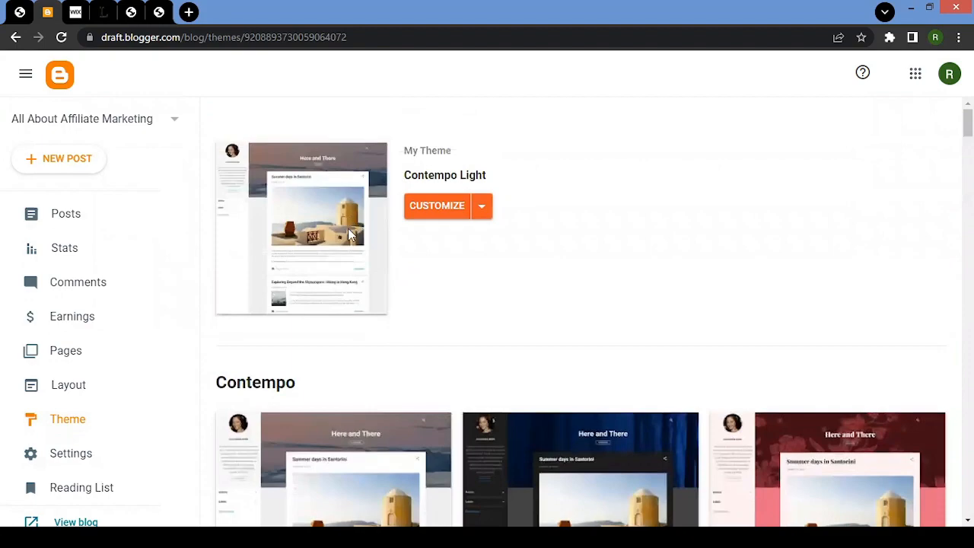
Open the Contempo Dark theme's large preview and review its preview, customize and apply options.
scroll(381, 289, down, 5)
click(626, 219)
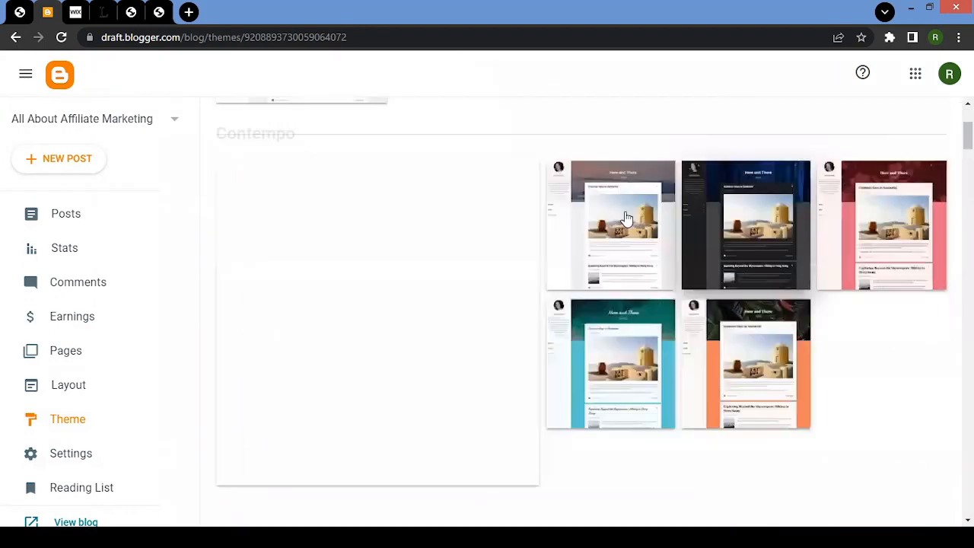
scroll(404, 243, down, 3)
scroll(315, 376, up, 3)
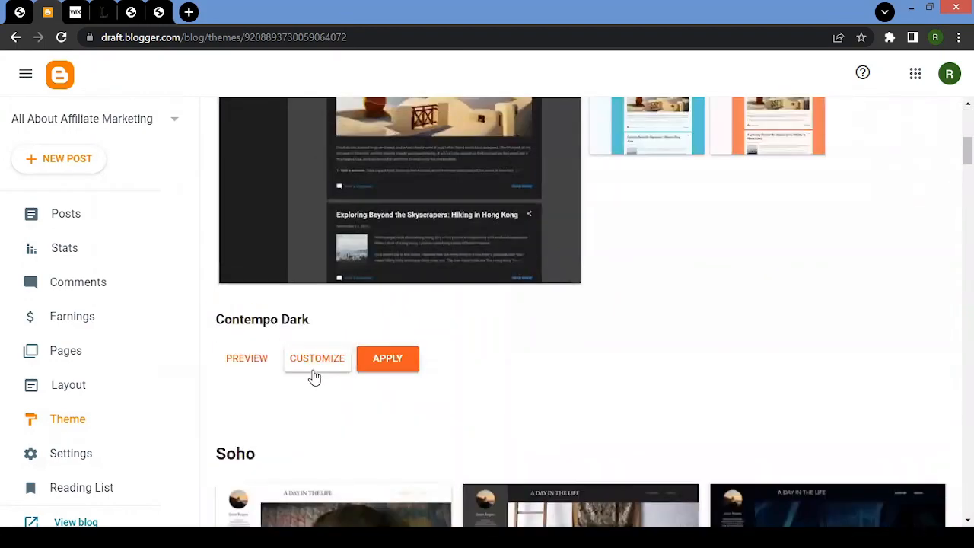
Switch the Contempo preview to the Light variant and review its available options.
scroll(662, 358, up, 5)
click(685, 407)
scroll(647, 304, down, 8)
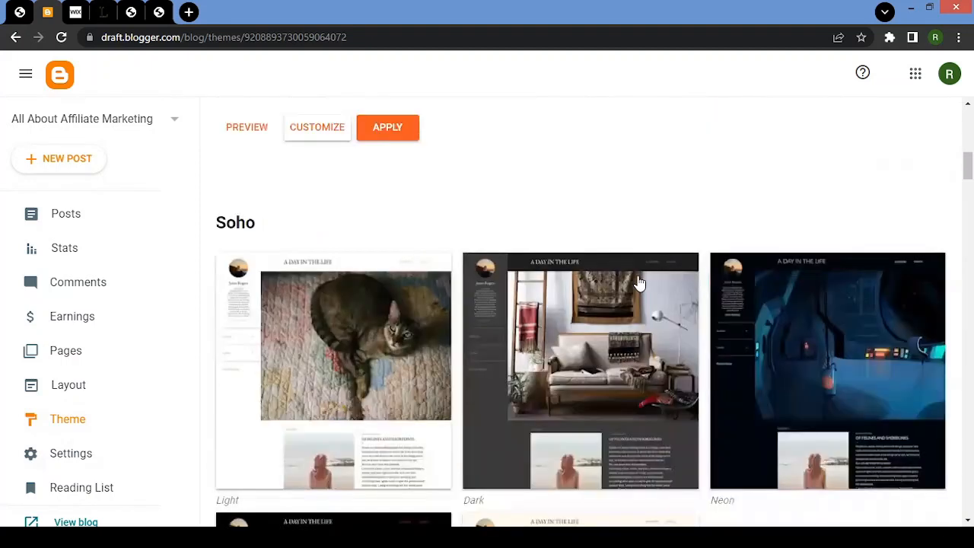
scroll(495, 369, up, 5)
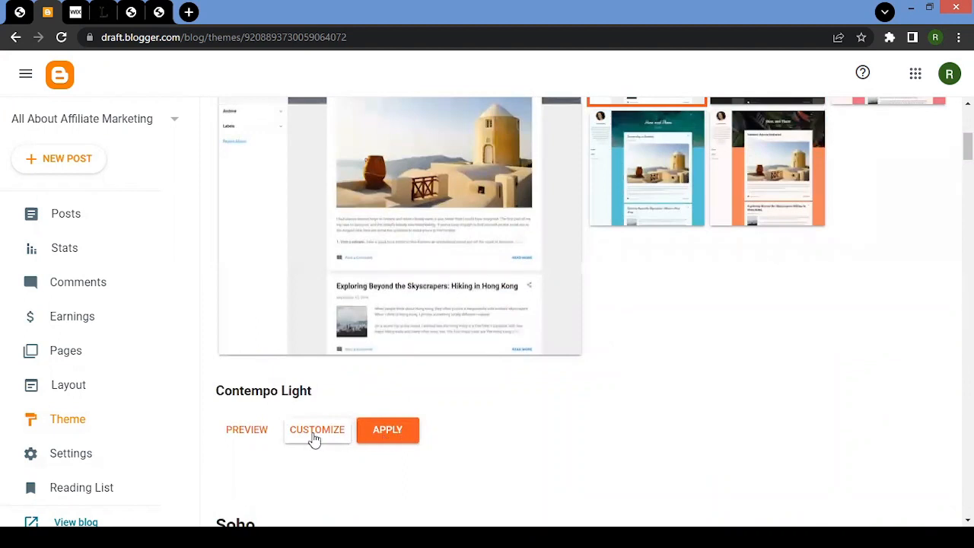
Open the Contempo Light theme for customization and set its background to the grey blocks image from the Abstract category.
scroll(424, 426, up, 1)
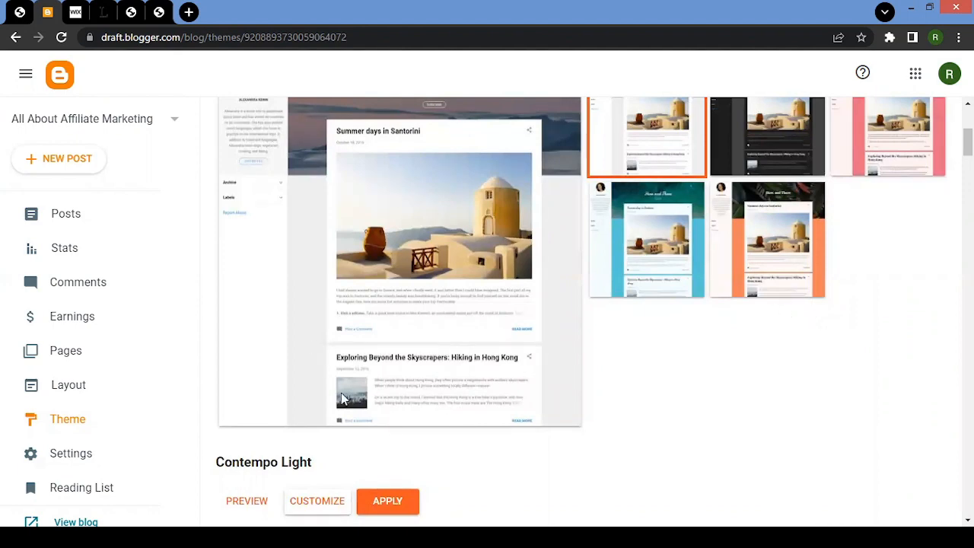
click(316, 501)
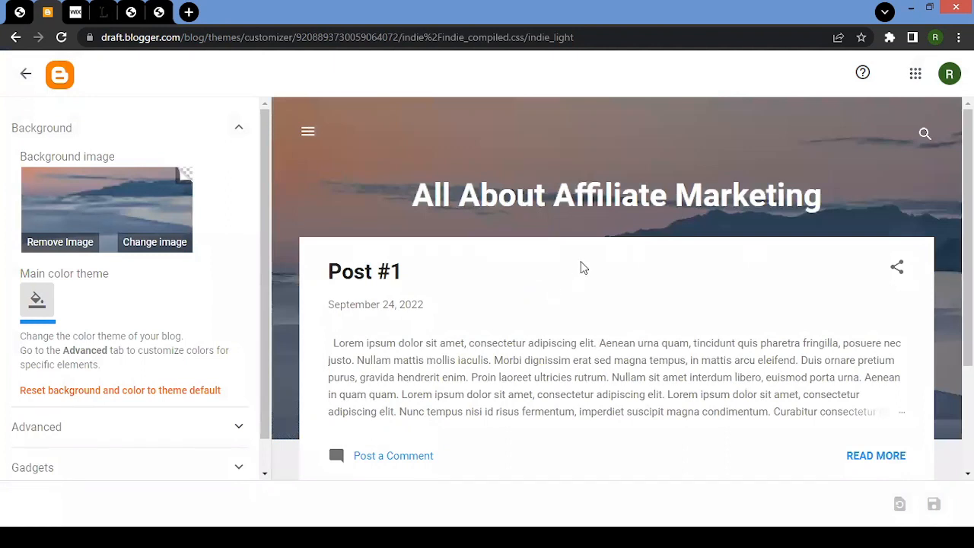
click(158, 244)
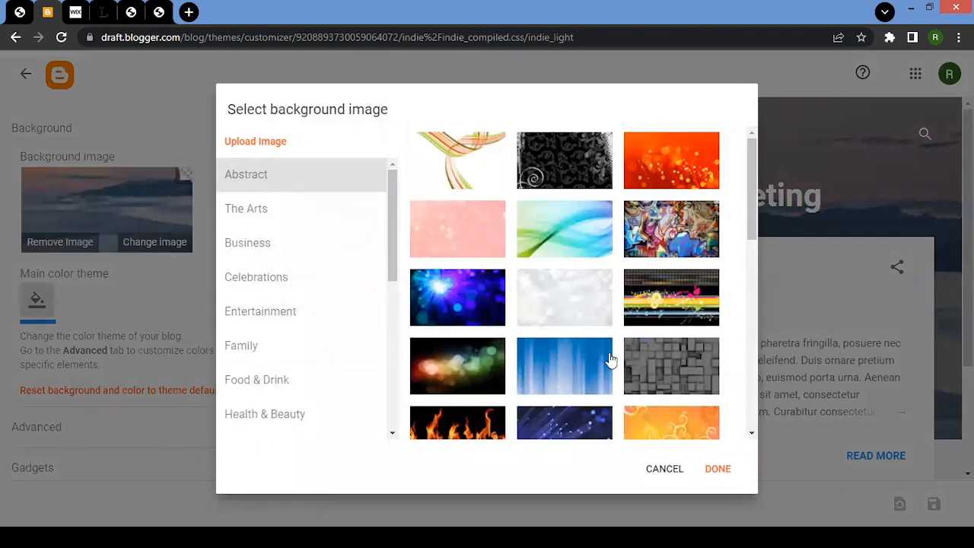
click(681, 378)
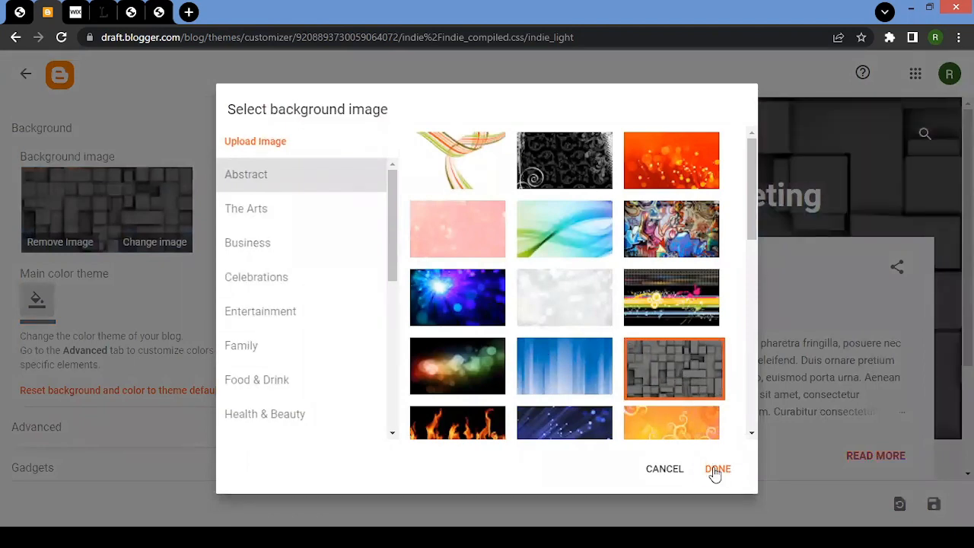
click(717, 469)
scroll(537, 261, down, 3)
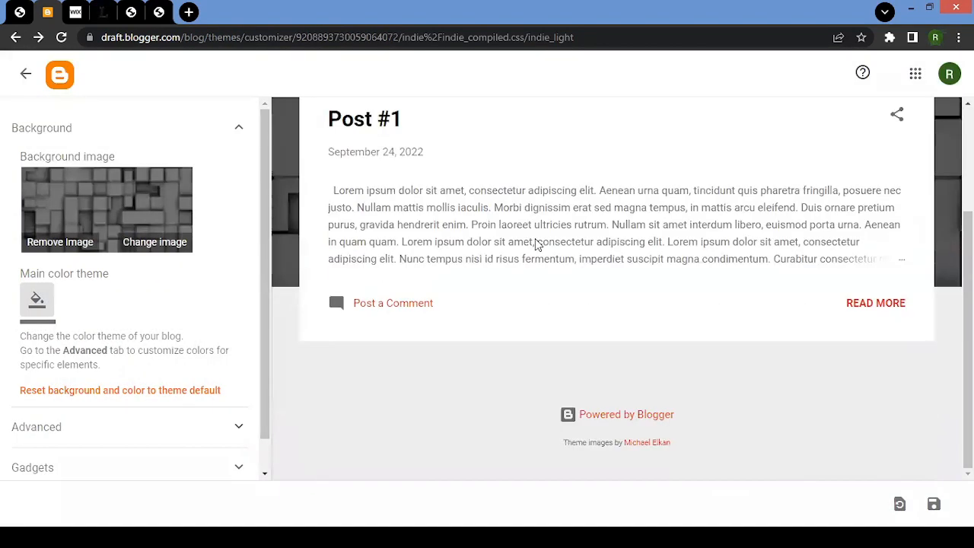
scroll(536, 243, up, 3)
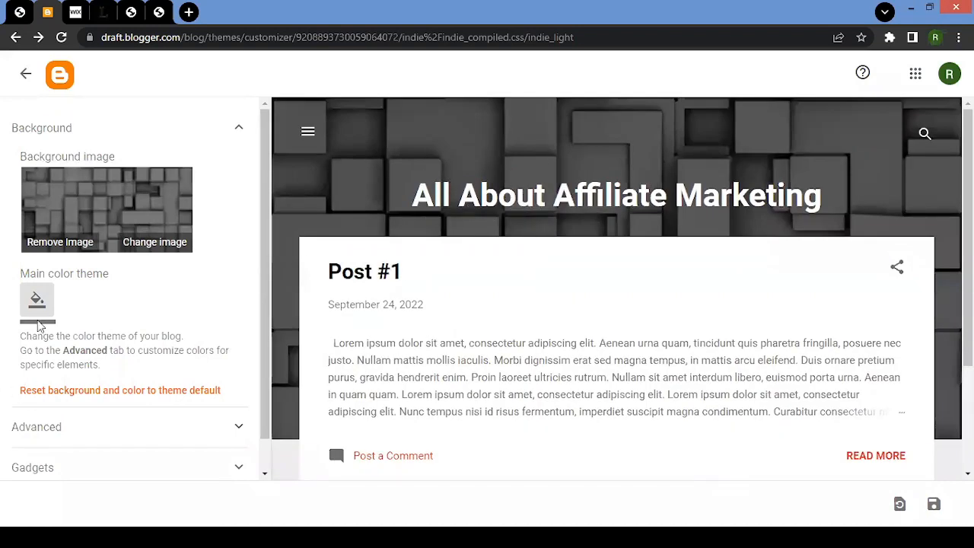
Review the customizer's advanced Page Text font and color settings and the list of gadgets, including the About Me option.
scroll(251, 400, down, 1)
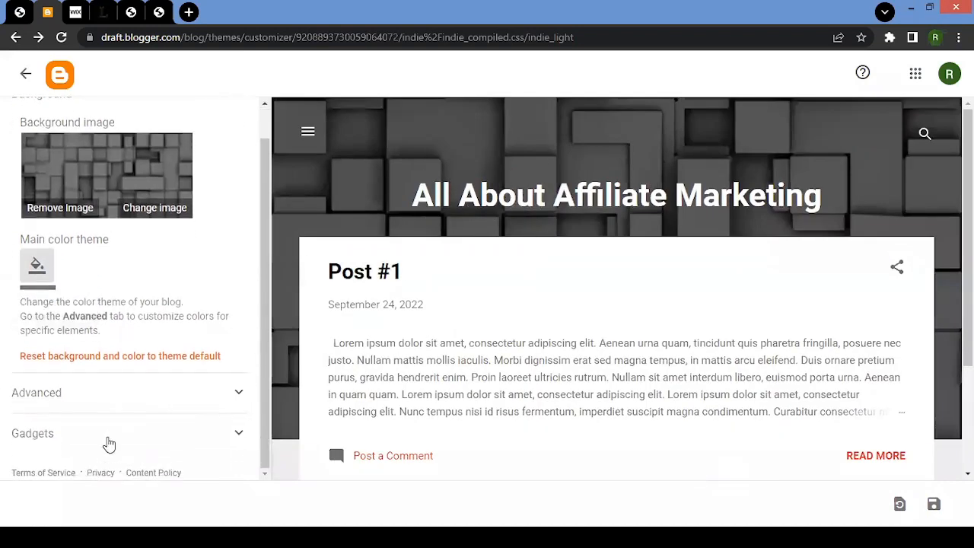
click(147, 385)
scroll(159, 349, down, 1)
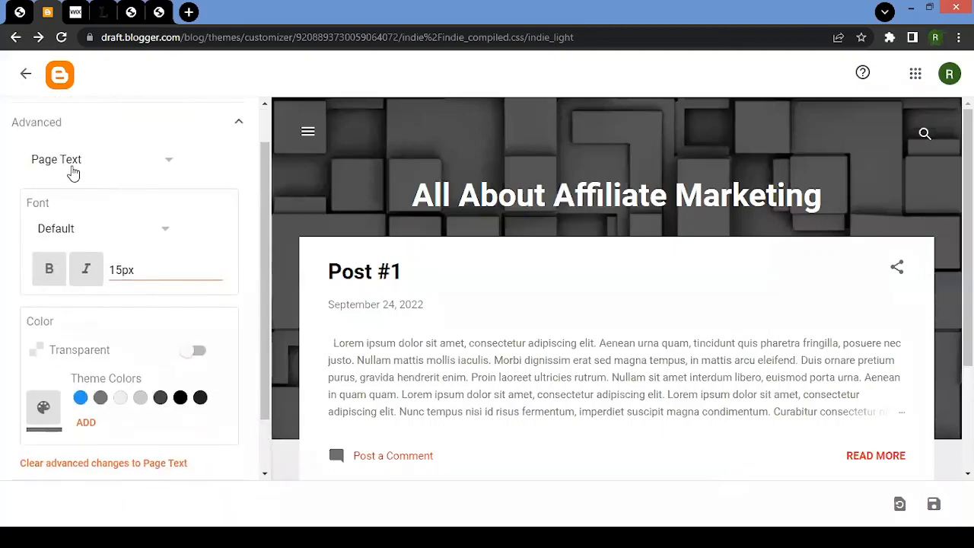
click(115, 166)
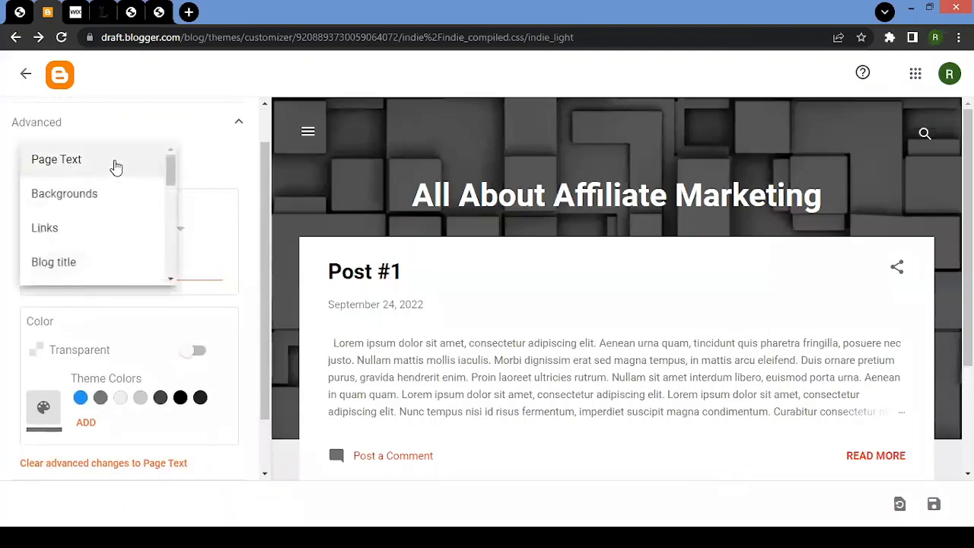
click(231, 159)
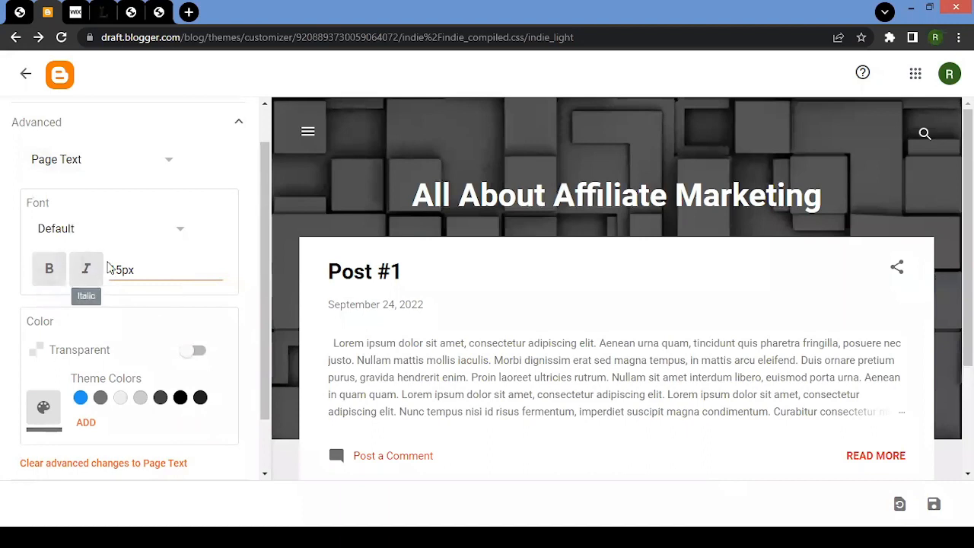
scroll(137, 274, down, 1)
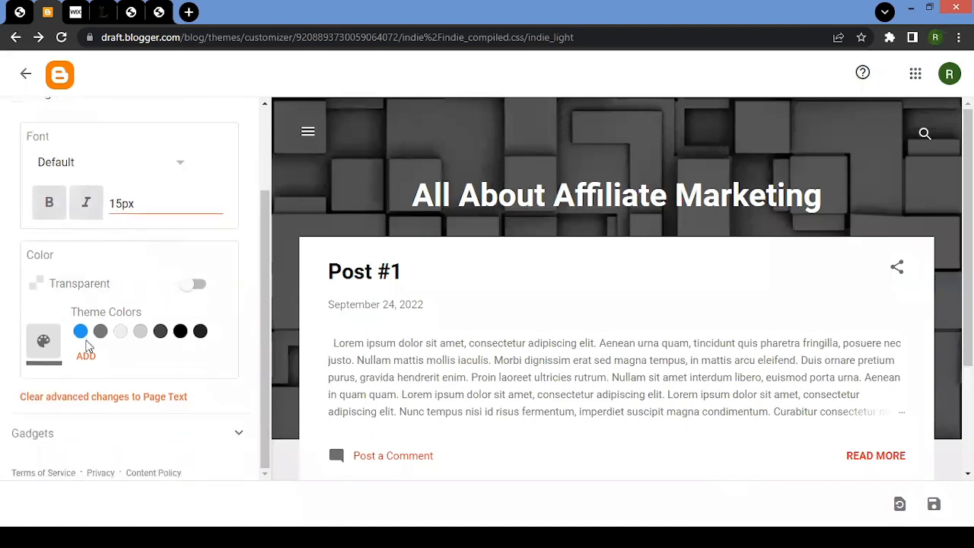
click(78, 435)
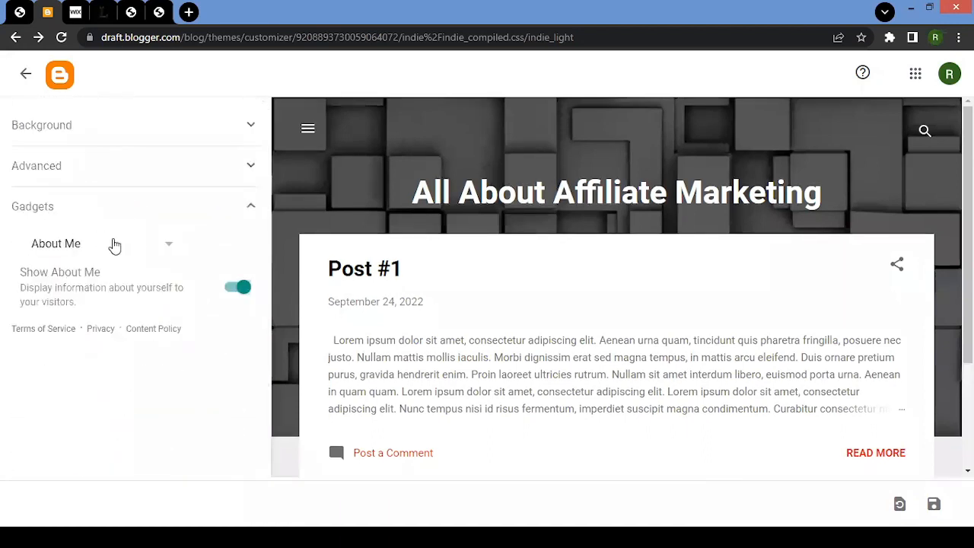
click(113, 244)
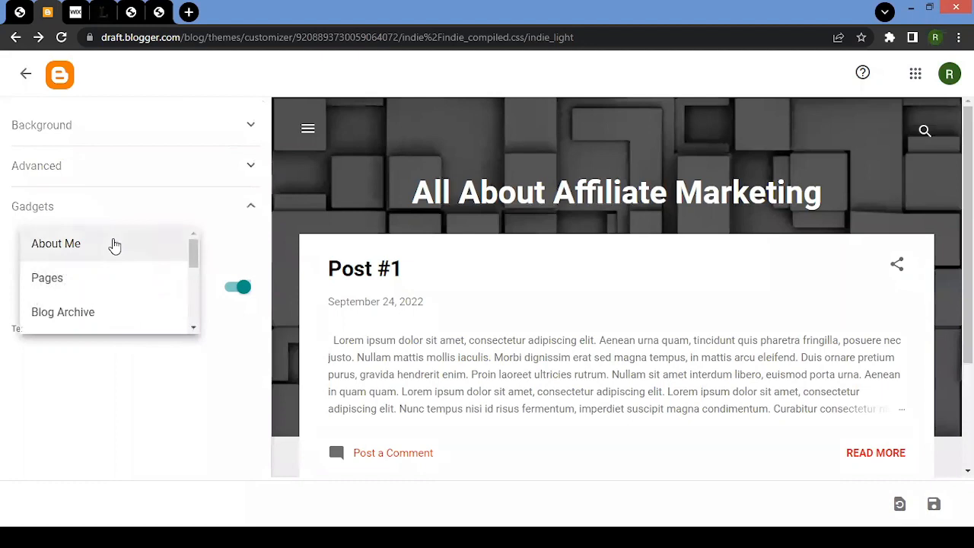
click(114, 245)
click(114, 244)
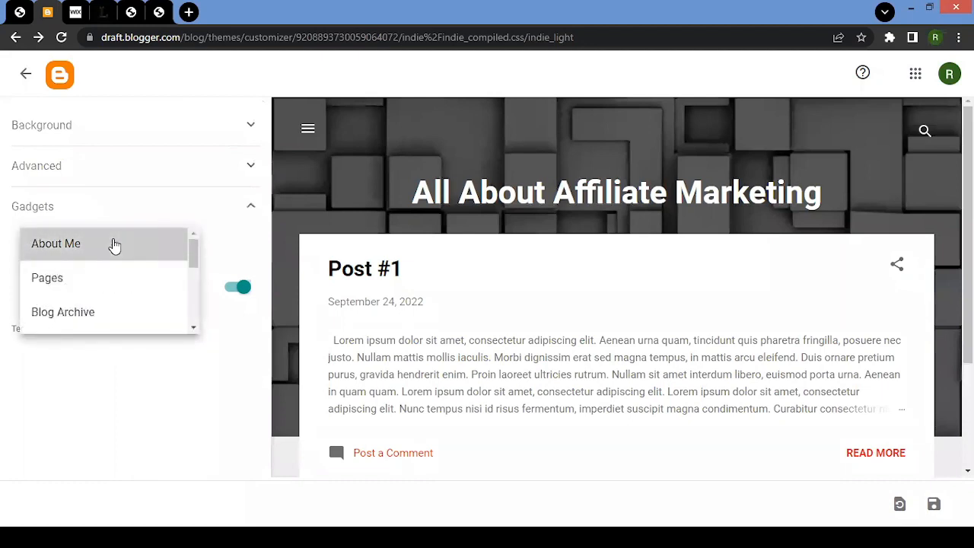
click(114, 245)
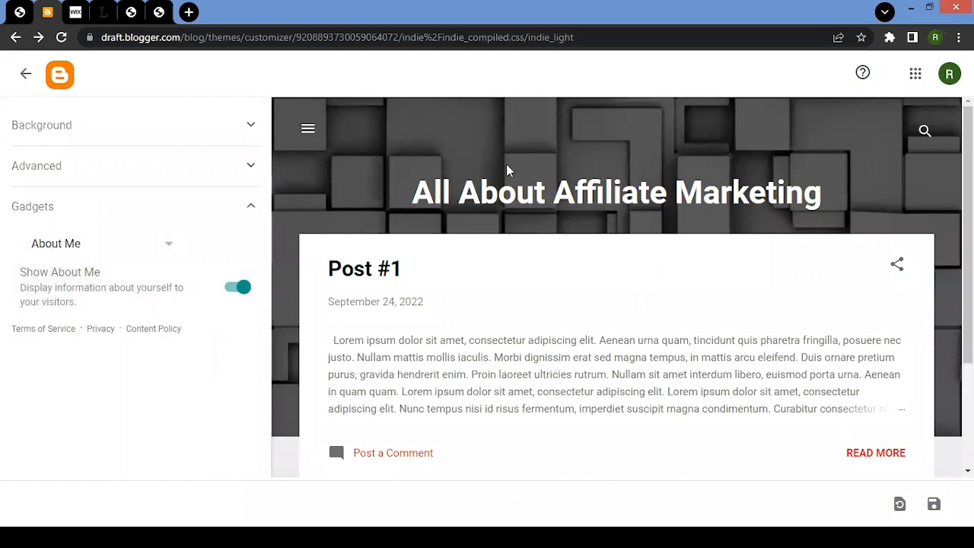
Save the customized theme to the blog and return to the theme gallery.
click(78, 124)
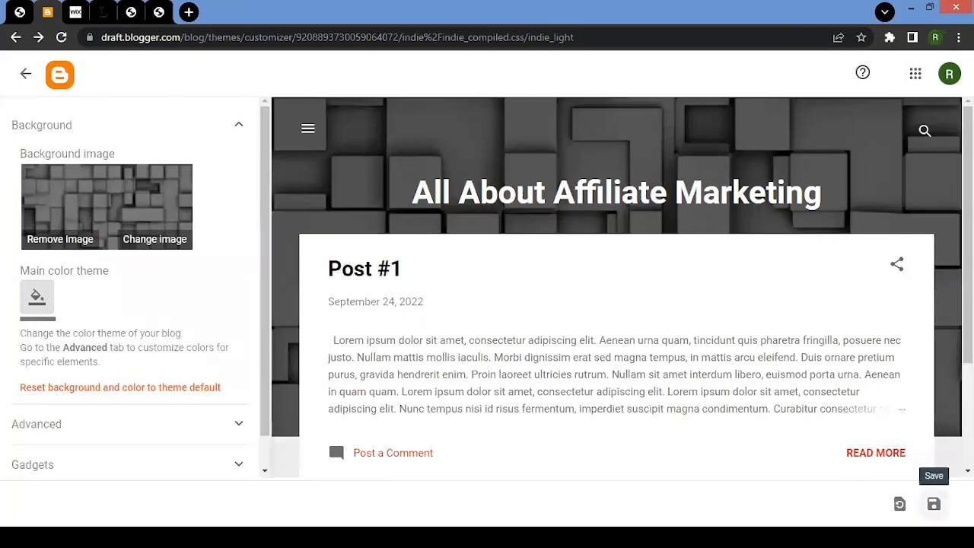
click(935, 506)
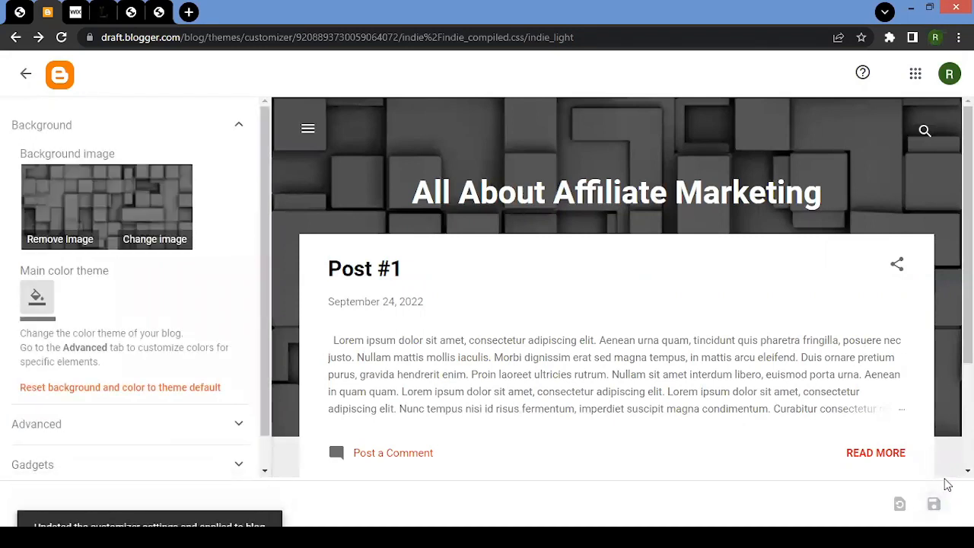
click(29, 79)
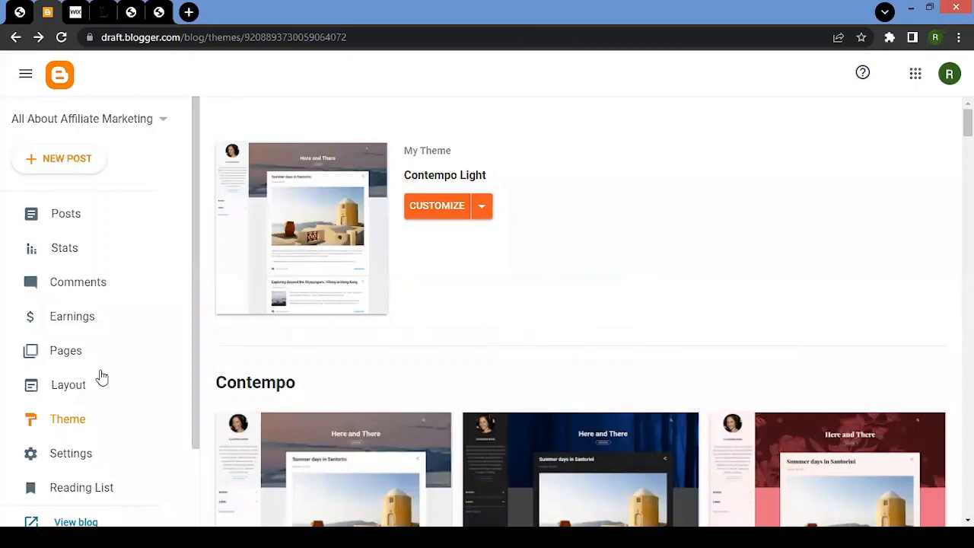
View the live blog in a new tab and check its new background, post title, date and text.
scroll(89, 332, down, 2)
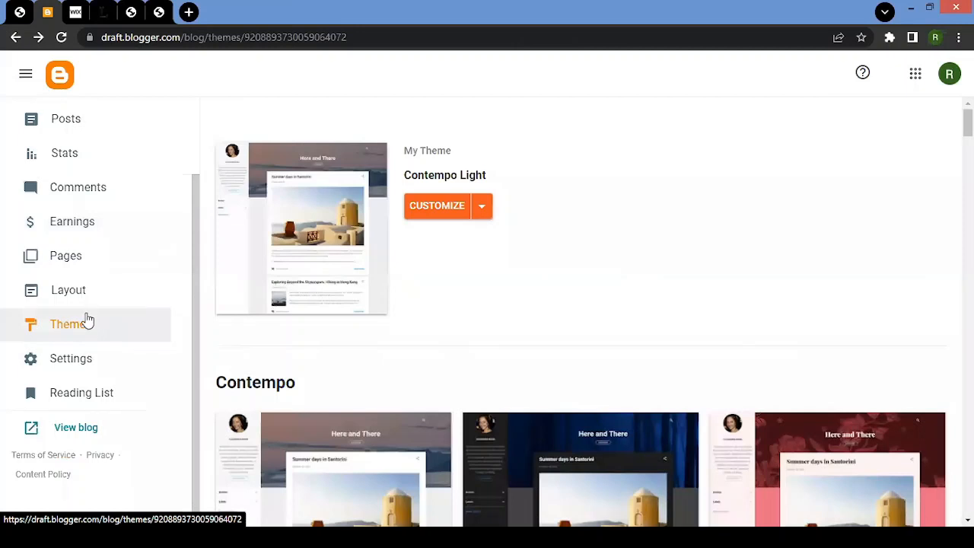
click(76, 428)
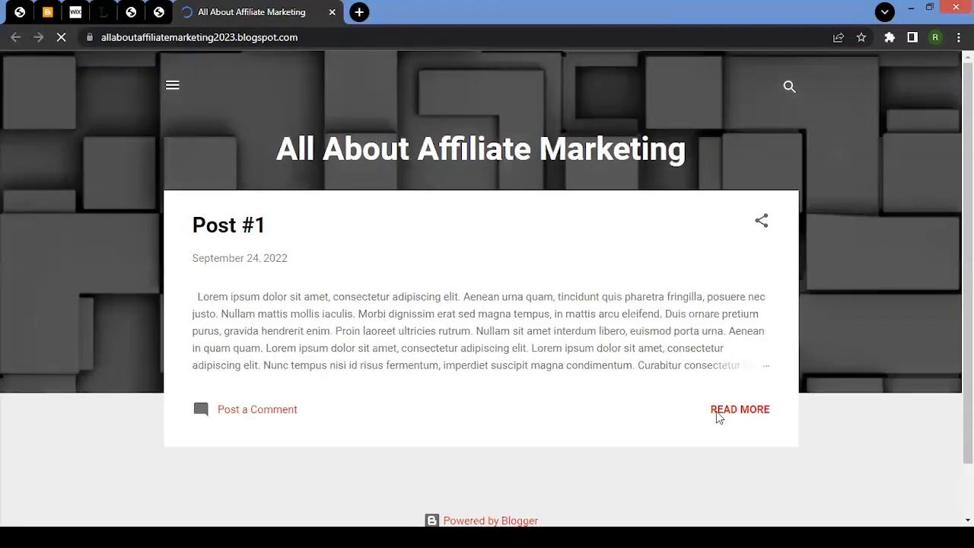
scroll(775, 297, down, 1)
scroll(780, 304, up, 1)
drag(256, 225, 291, 232)
triple_click(298, 254)
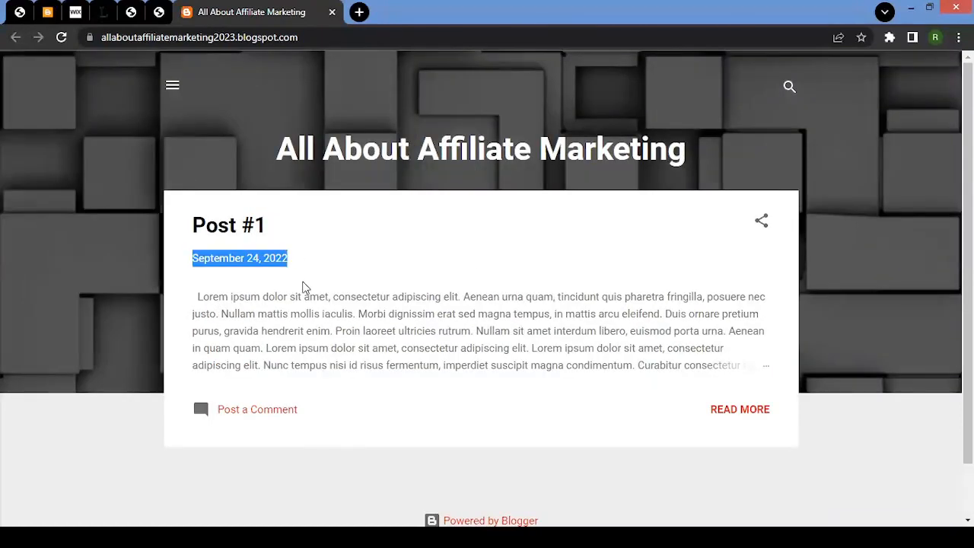
scroll(319, 369, down, 1)
scroll(319, 377, up, 1)
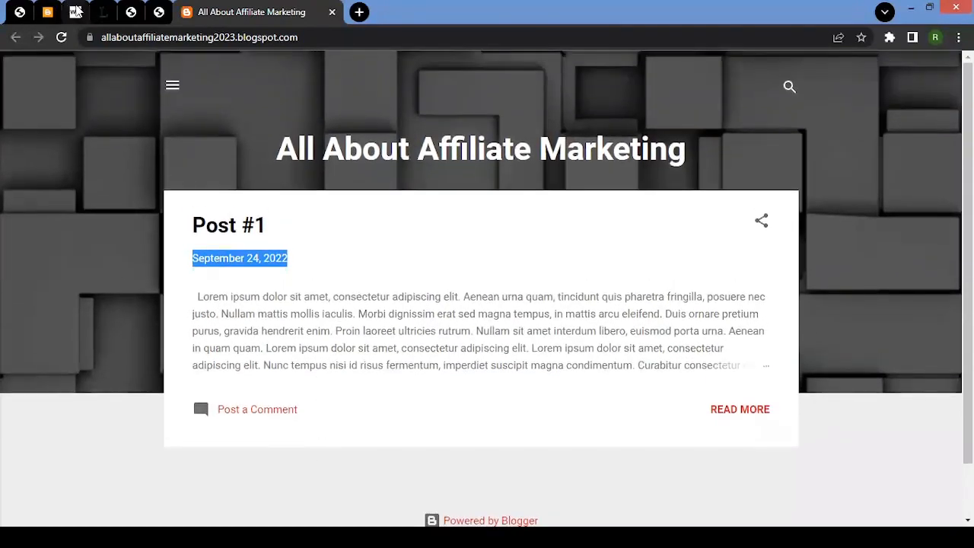
Return to the Blogger dashboard and open the blog's Layout page.
click(51, 6)
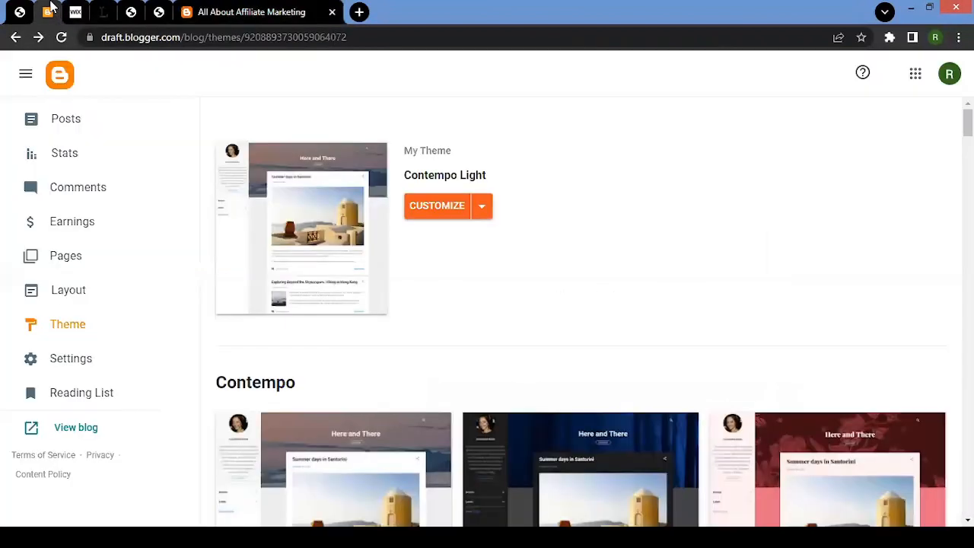
scroll(82, 344, up, 2)
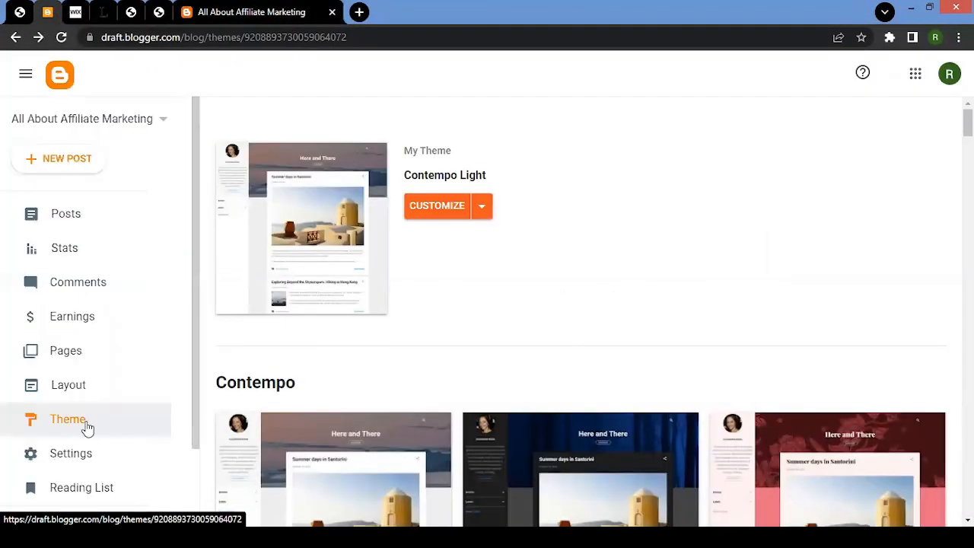
click(98, 386)
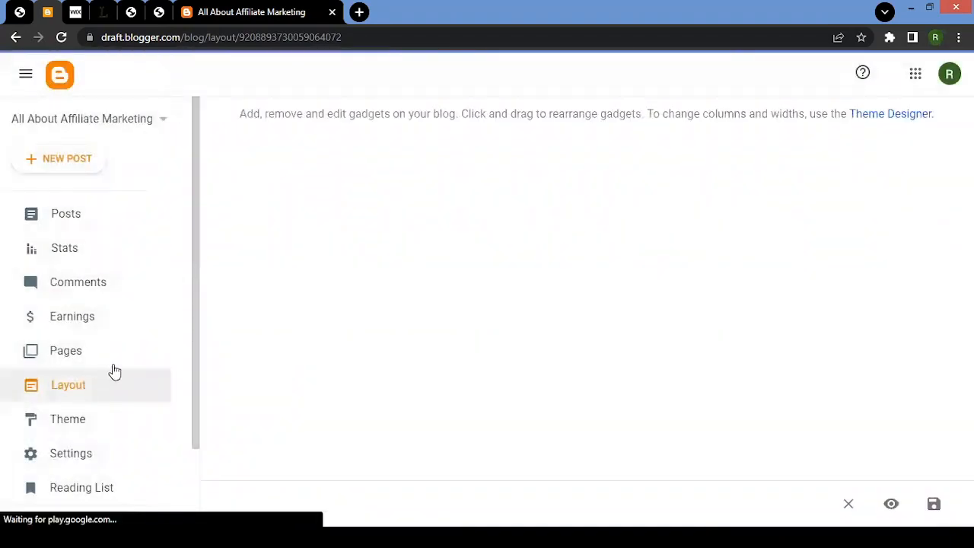
Switch to the live blog and examine its sidebar menu, search field, blog title and post area.
click(224, 9)
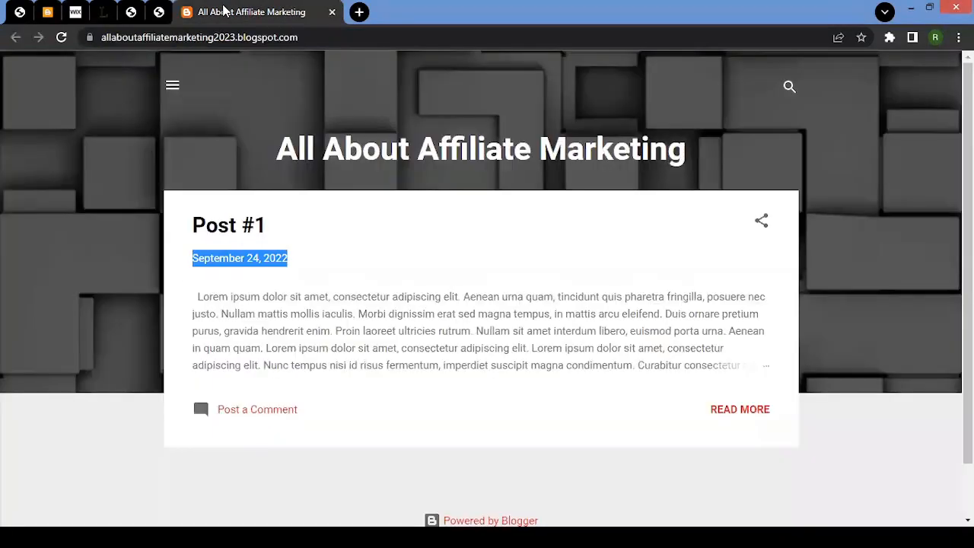
click(172, 89)
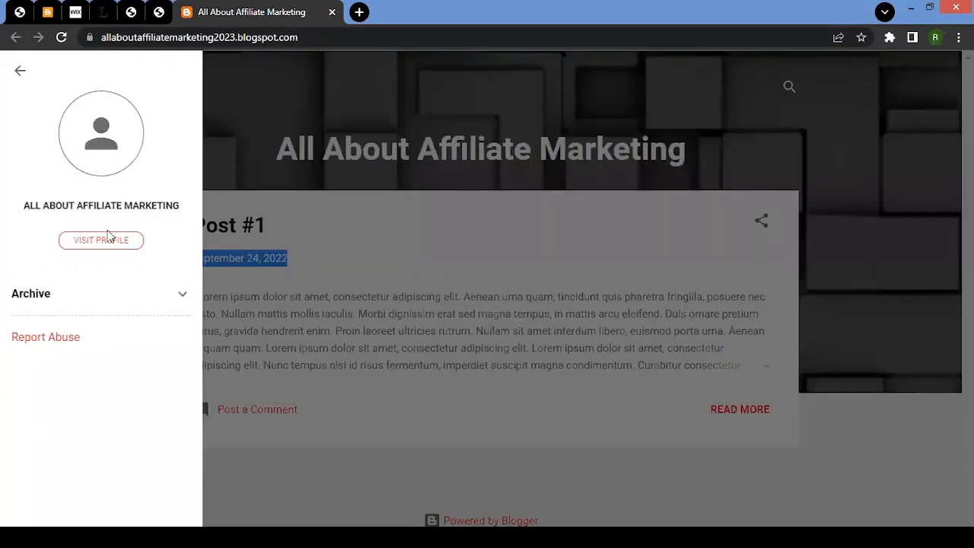
click(19, 70)
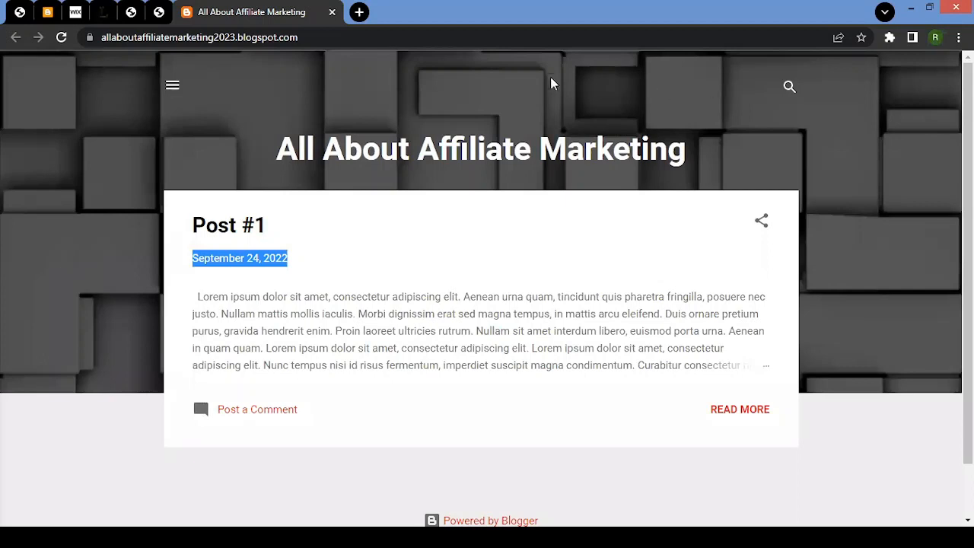
click(789, 88)
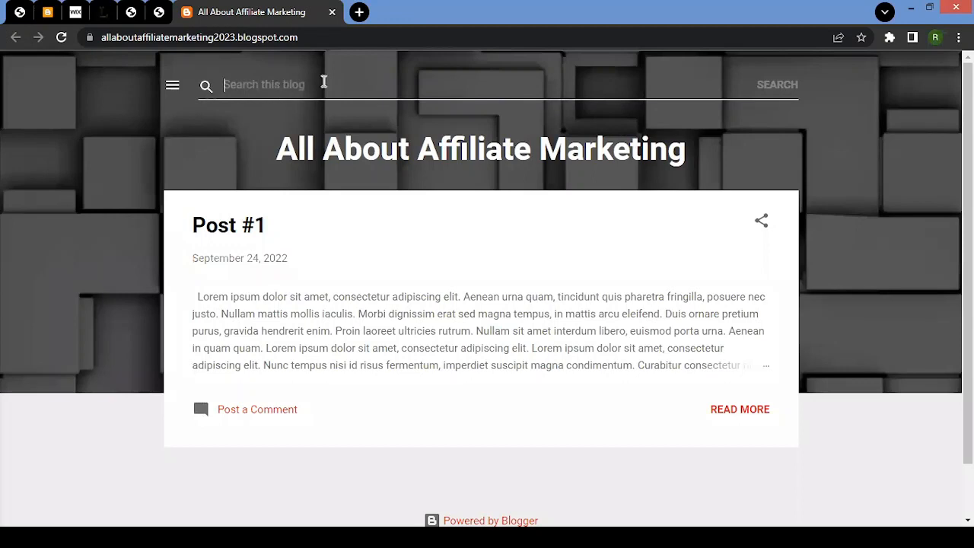
click(771, 141)
drag(314, 149, 730, 164)
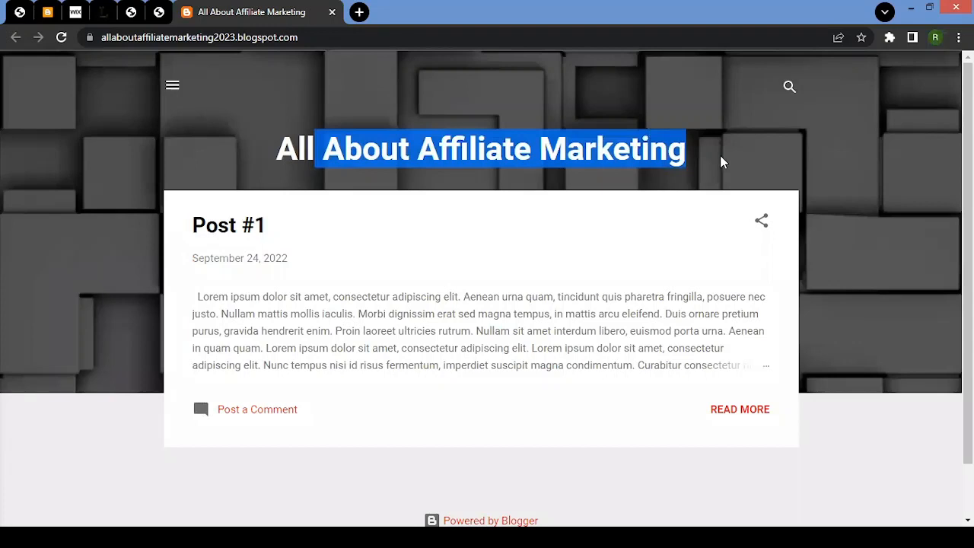
scroll(722, 162, down, 1)
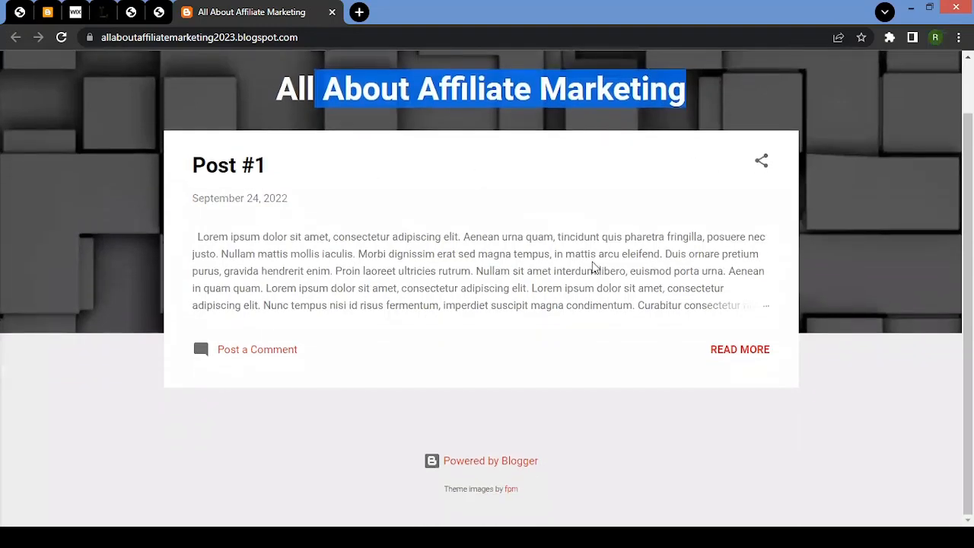
scroll(594, 268, up, 1)
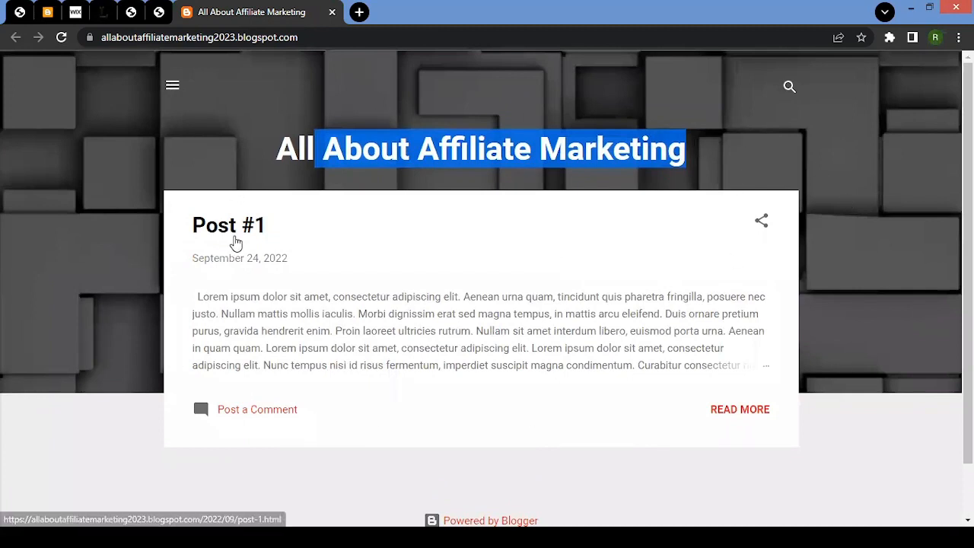
click(206, 117)
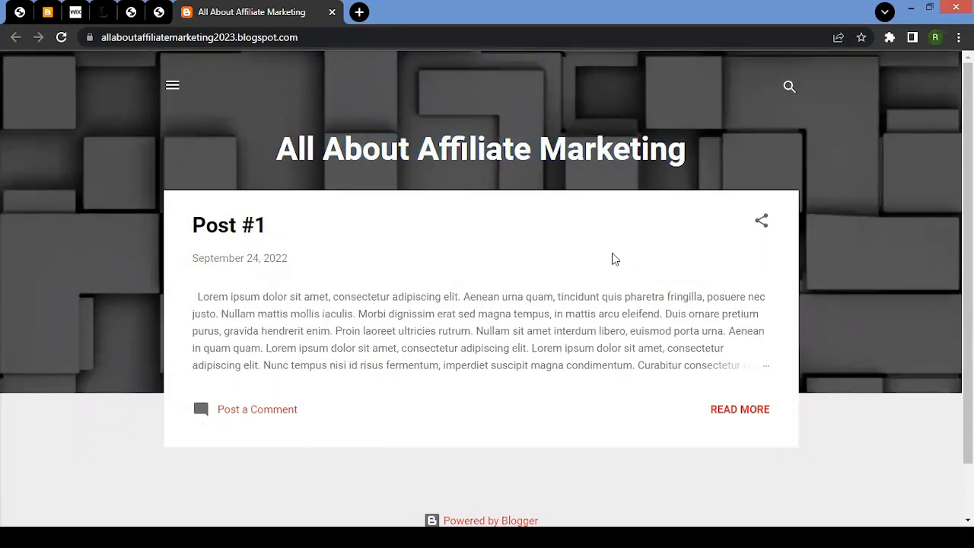
Return to the Blogger layout and view the About Me profile gadget's configuration, cancelling without changes.
click(47, 11)
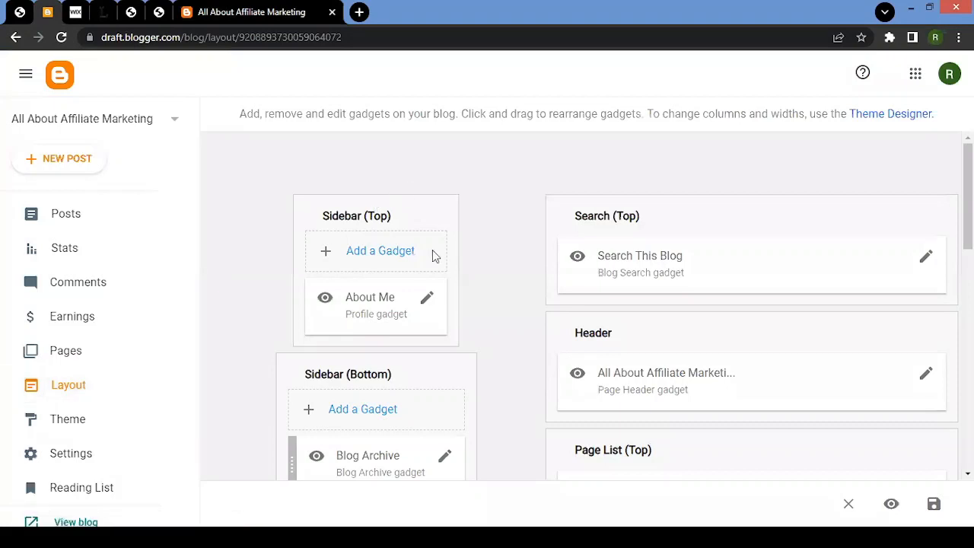
click(428, 305)
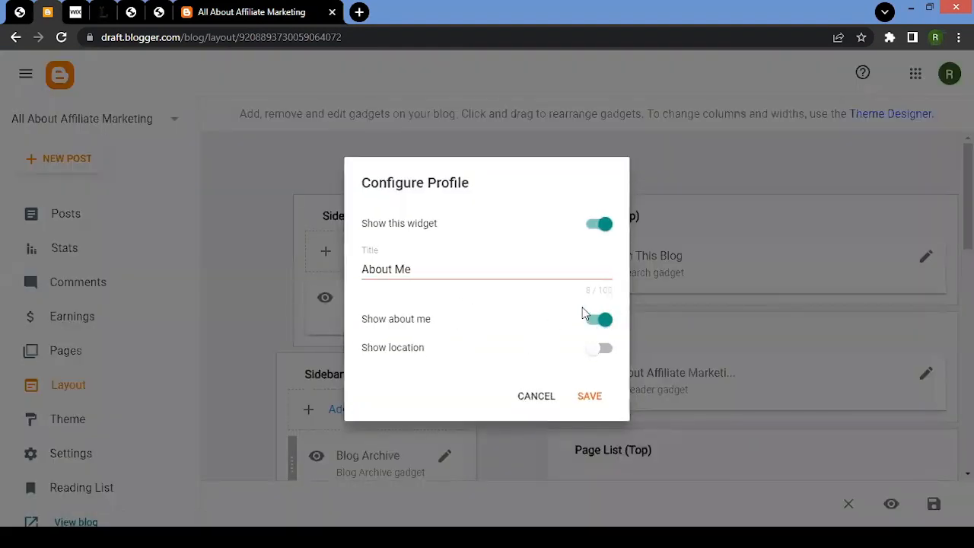
drag(457, 270, 304, 271)
click(554, 394)
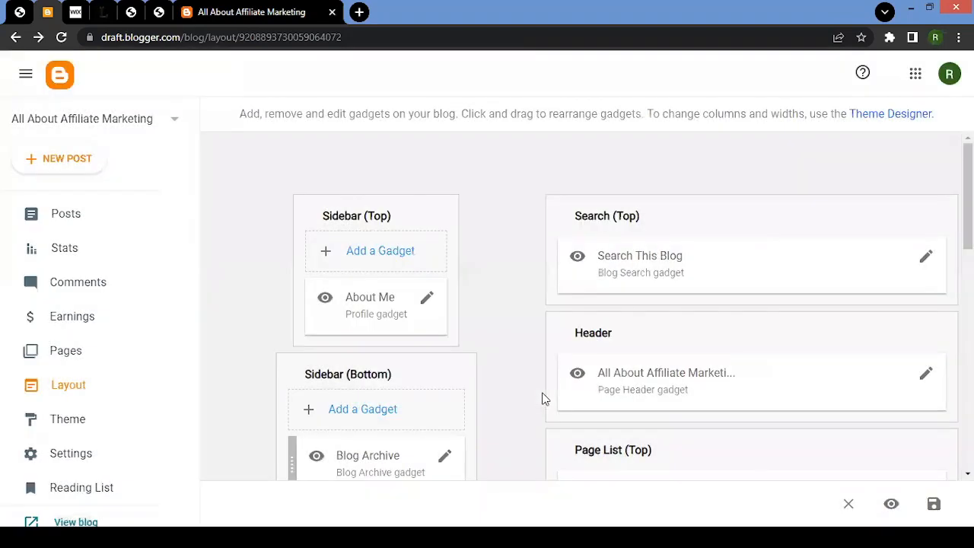
Examine the layout's gadgets, from the bottom sidebar's Blog Archive and Labels to the Page List, AdSense and Page Body sections.
scroll(504, 359, down, 2)
scroll(507, 352, up, 2)
scroll(517, 261, down, 2)
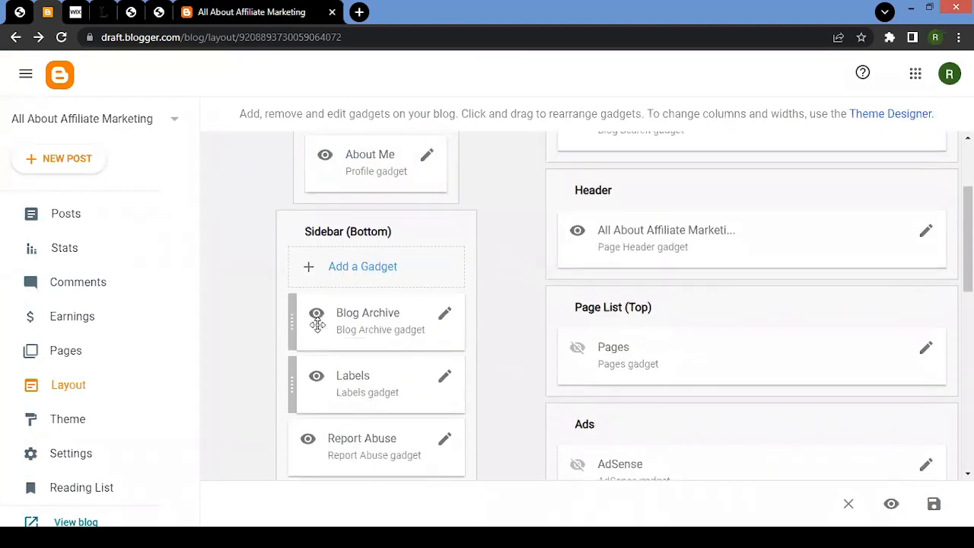
scroll(674, 221, down, 2)
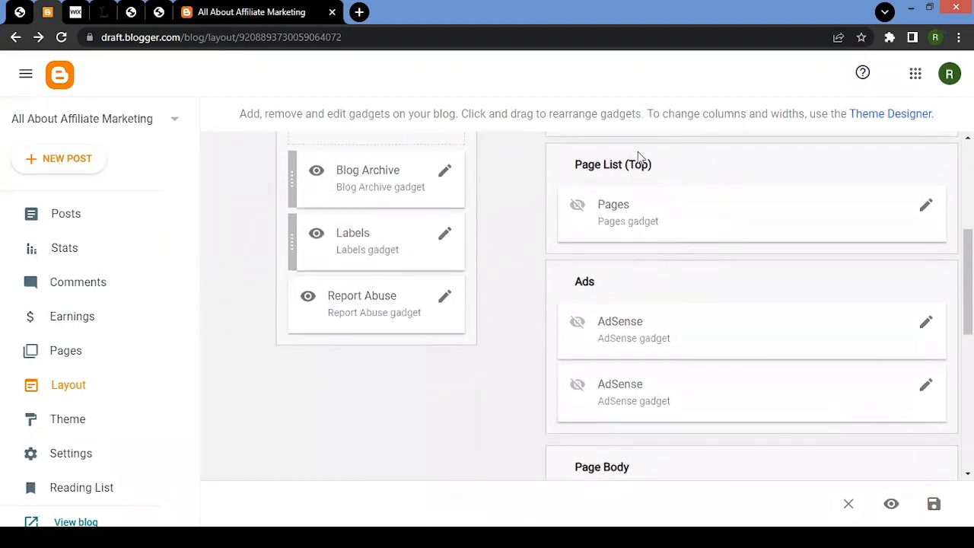
scroll(659, 298, down, 1)
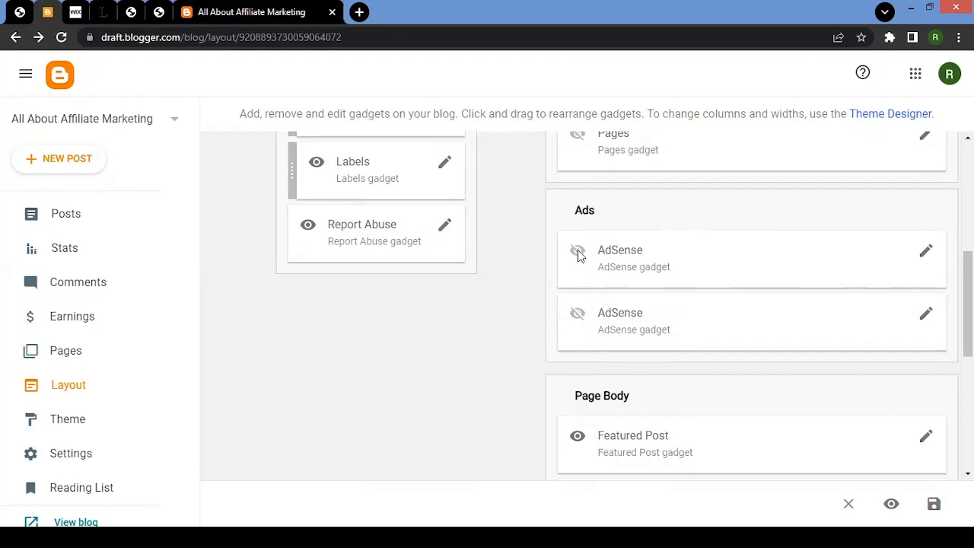
mouse_move(578, 255)
scroll(501, 424, up, 5)
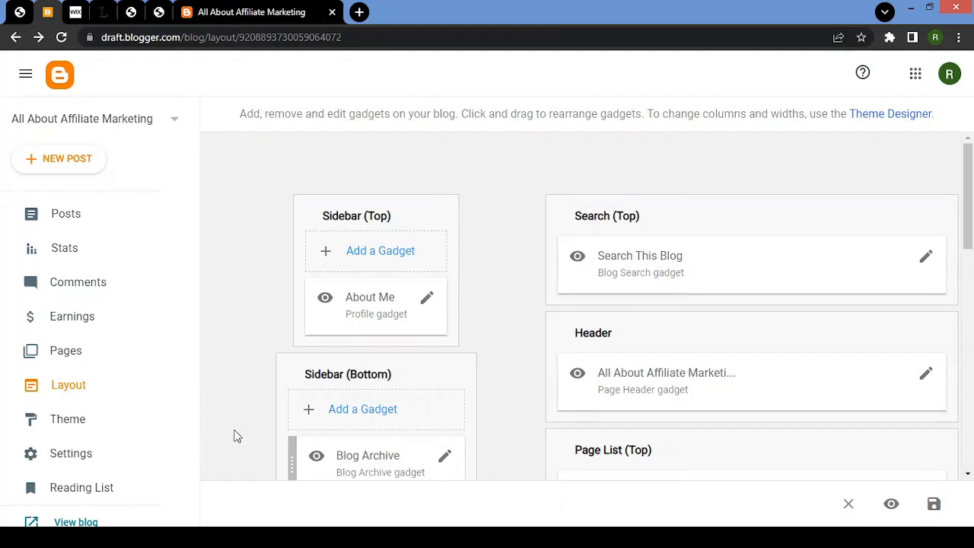
Open the blog's Settings and view the Description entry, cancelling without entering any text.
click(89, 453)
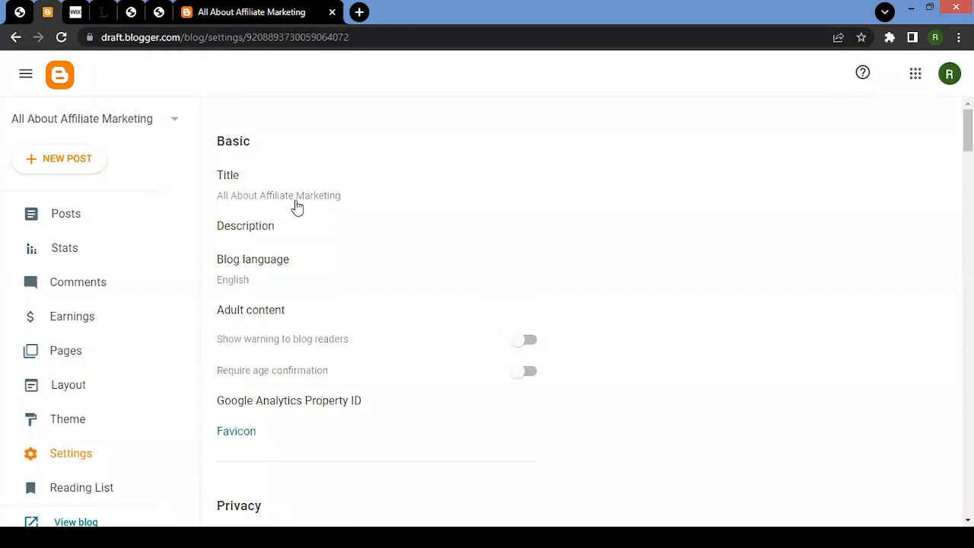
click(243, 228)
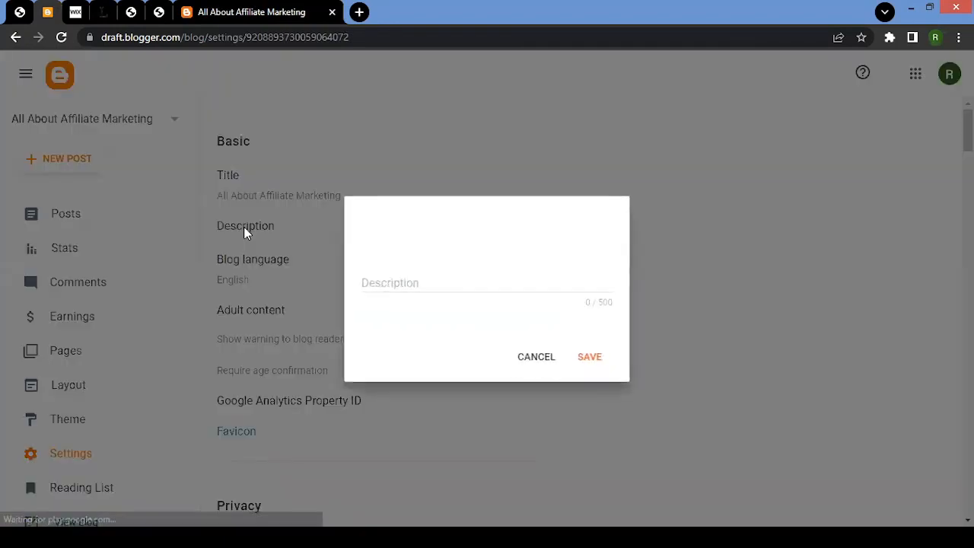
click(431, 289)
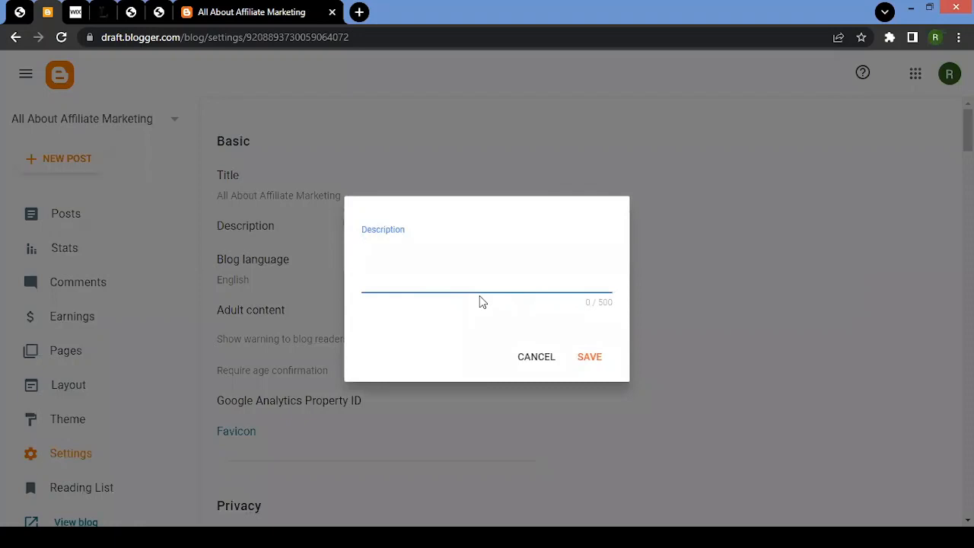
click(534, 356)
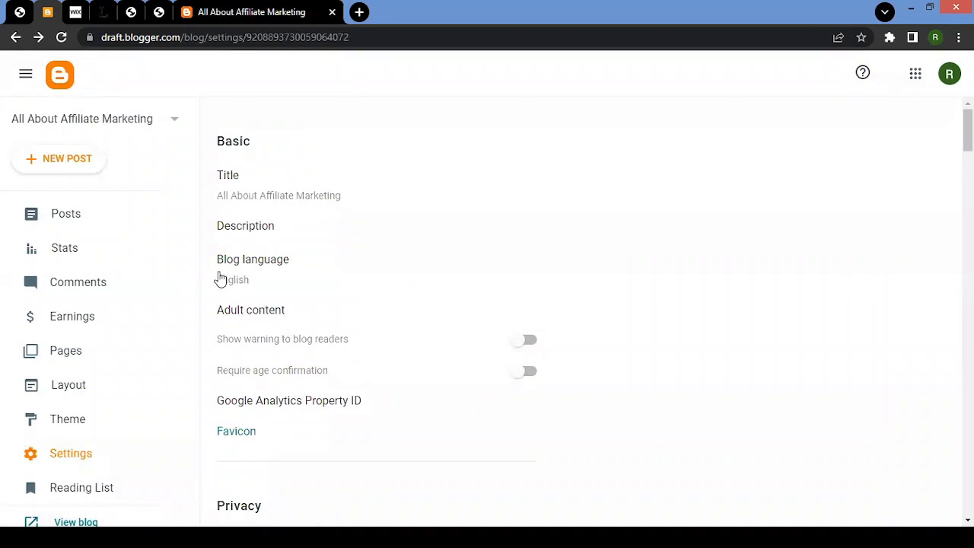
Review the remaining Basic settings and view the Google Analytics Property ID entry, cancelling without changes.
scroll(239, 266, down, 2)
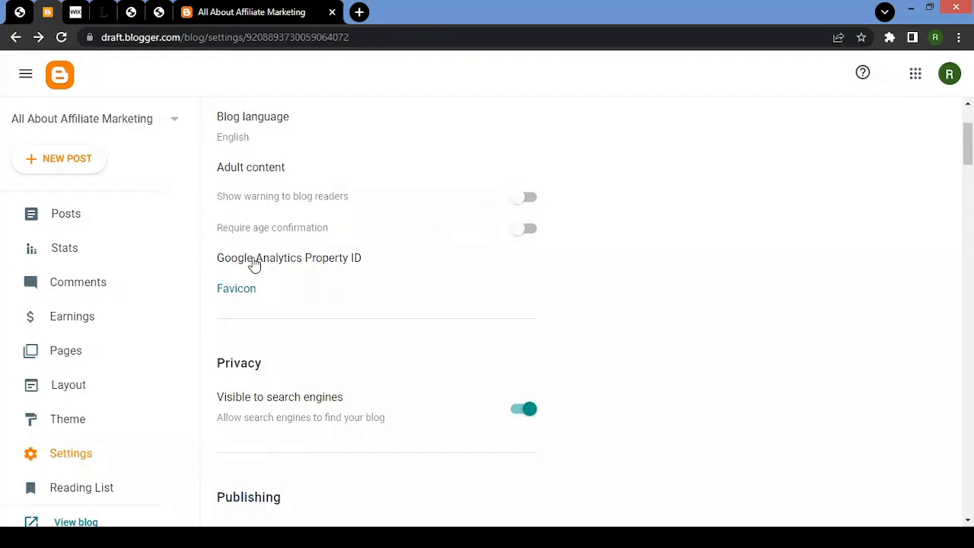
scroll(252, 262, down, 1)
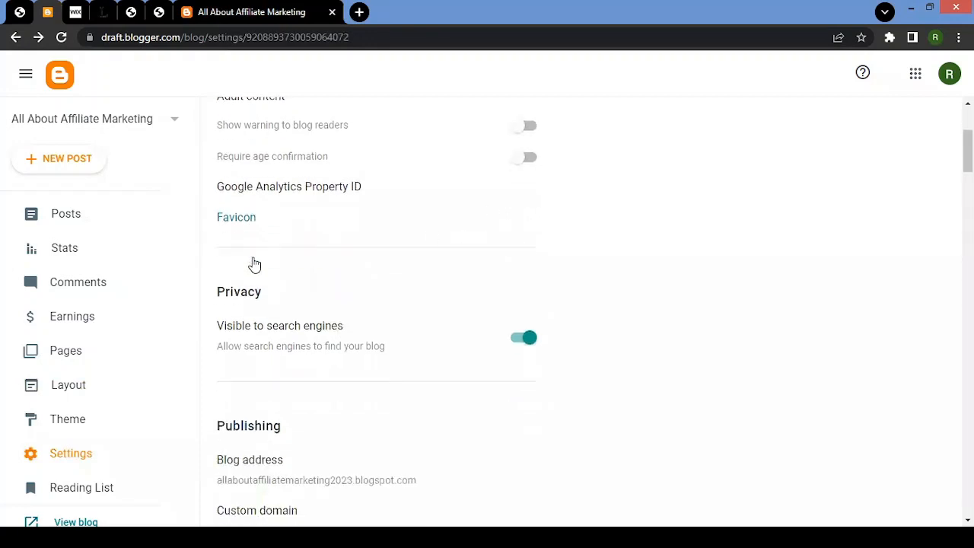
click(264, 194)
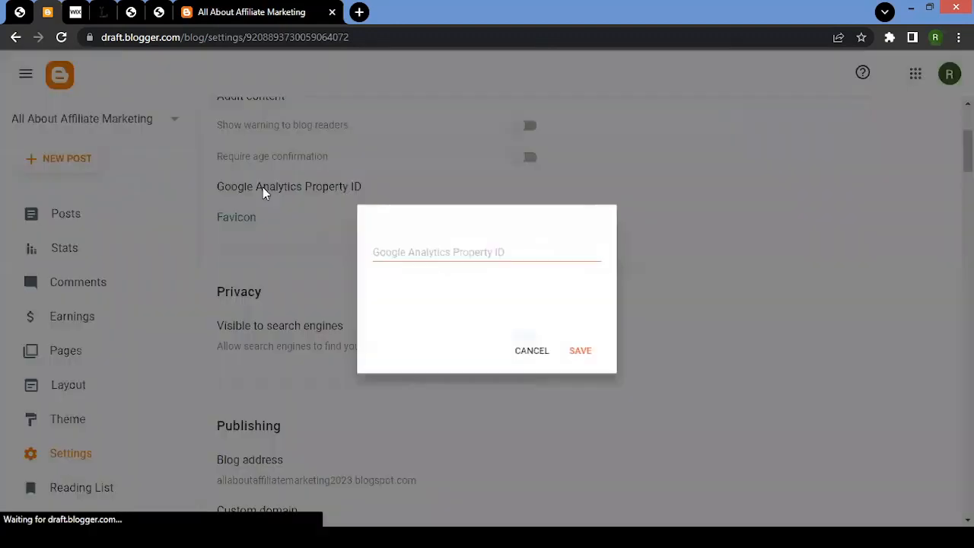
click(538, 357)
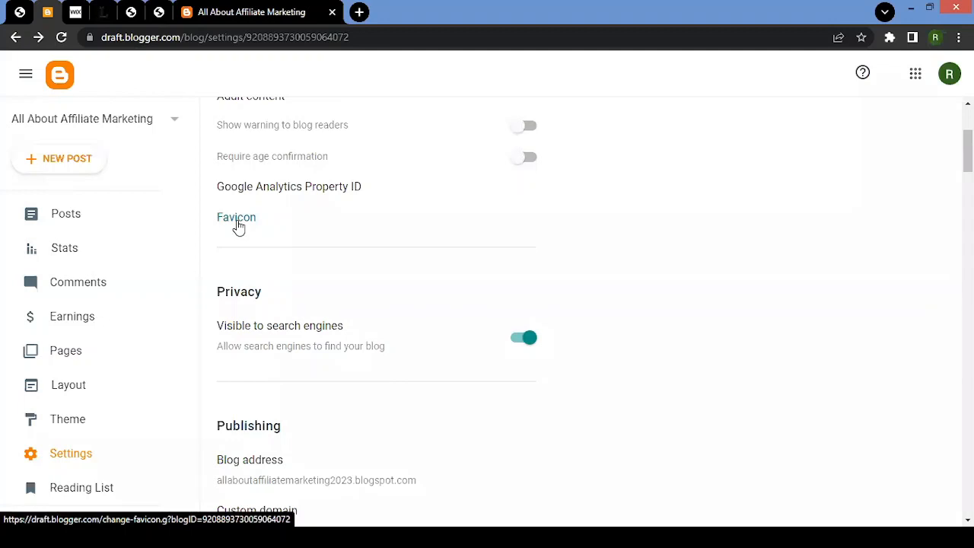
Check the live blog's favicon and review the search engine visibility and Publishing settings back in the dashboard.
click(236, 5)
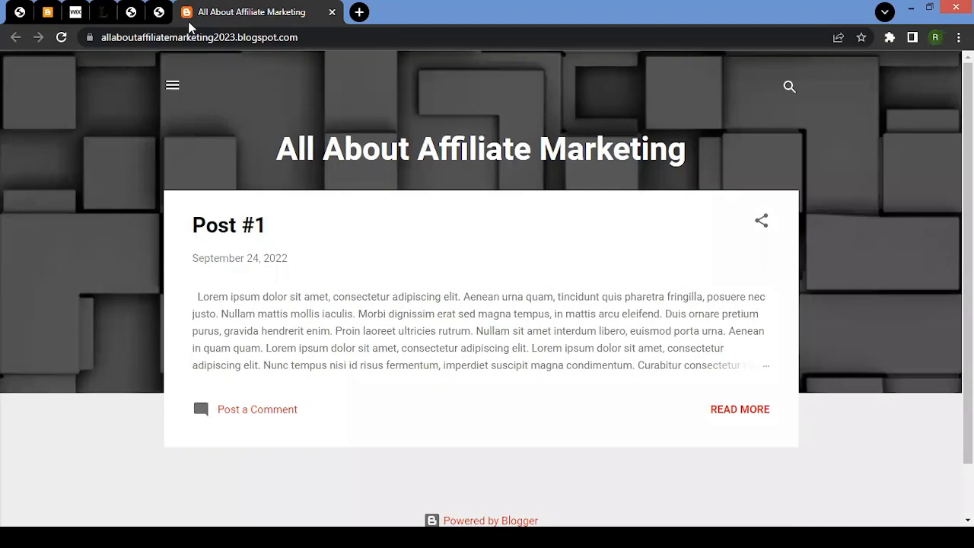
click(48, 12)
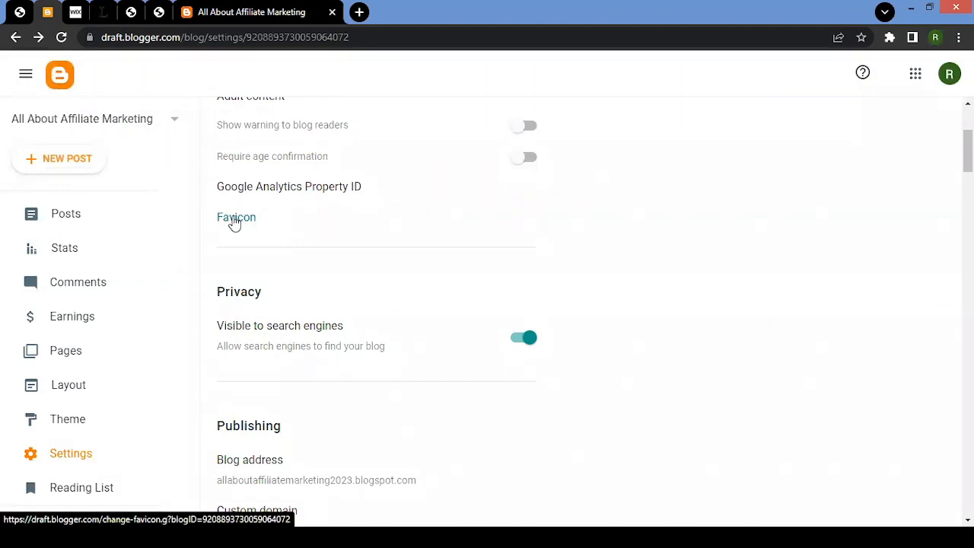
scroll(242, 242, down, 4)
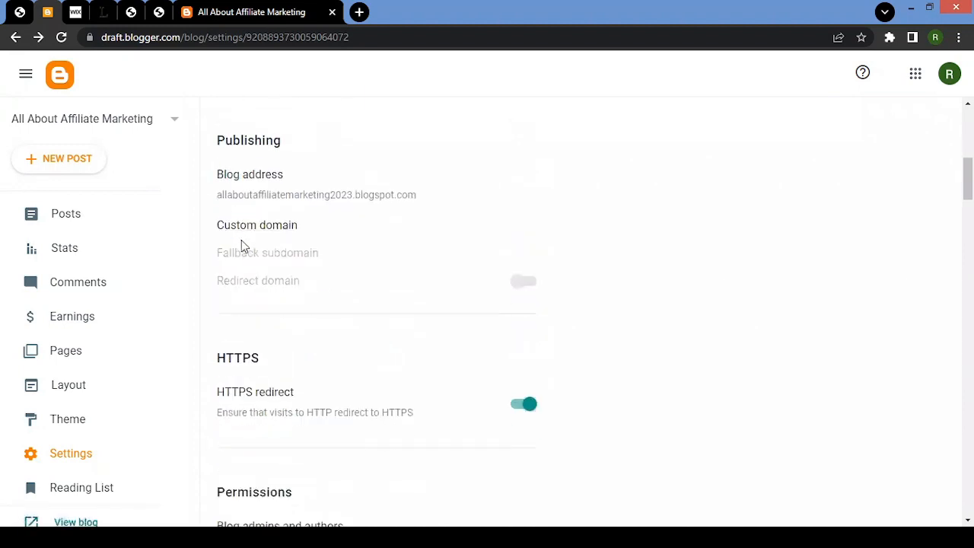
scroll(242, 243, up, 2)
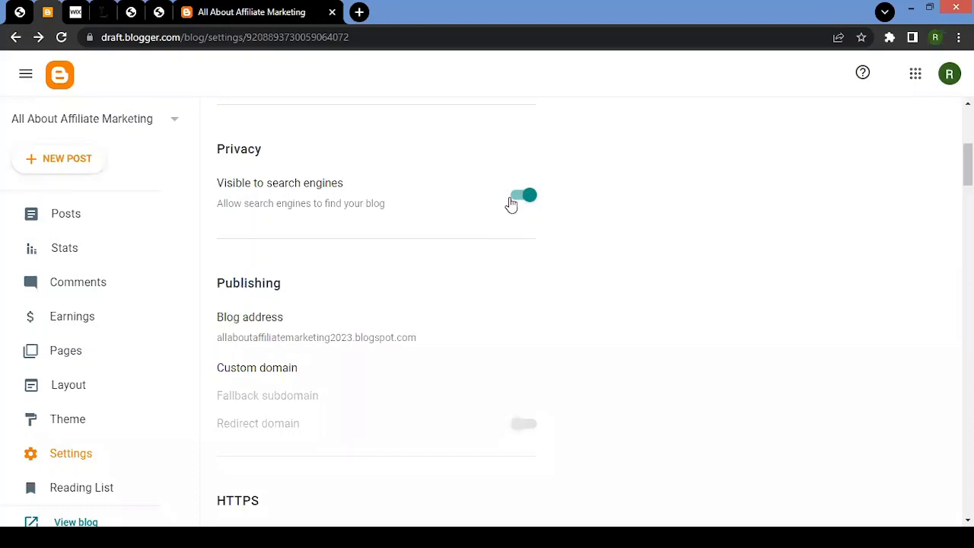
scroll(509, 204, down, 3)
scroll(510, 204, up, 2)
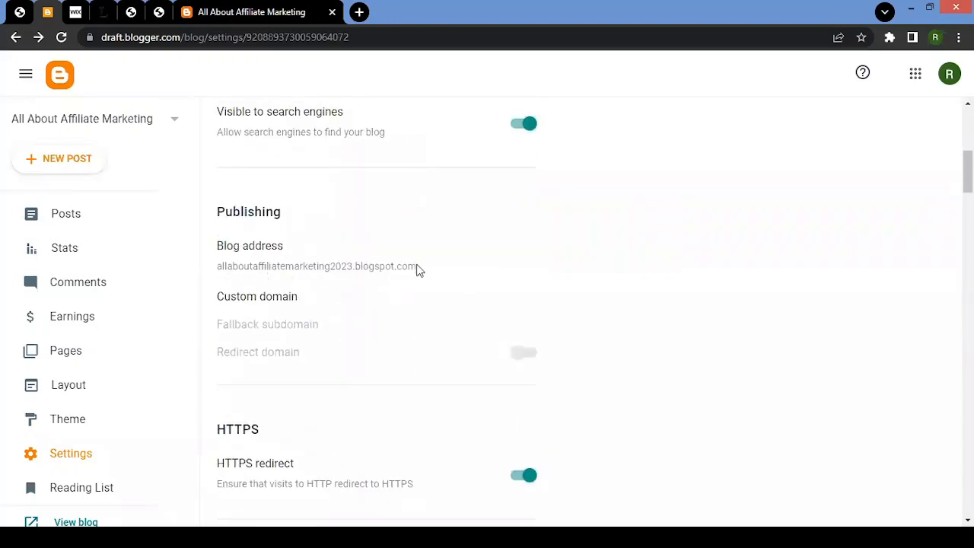
Highlight the blog address and inspect the Custom domain dialog, including its domain purchase option, cancelling without changes.
drag(425, 271, 219, 273)
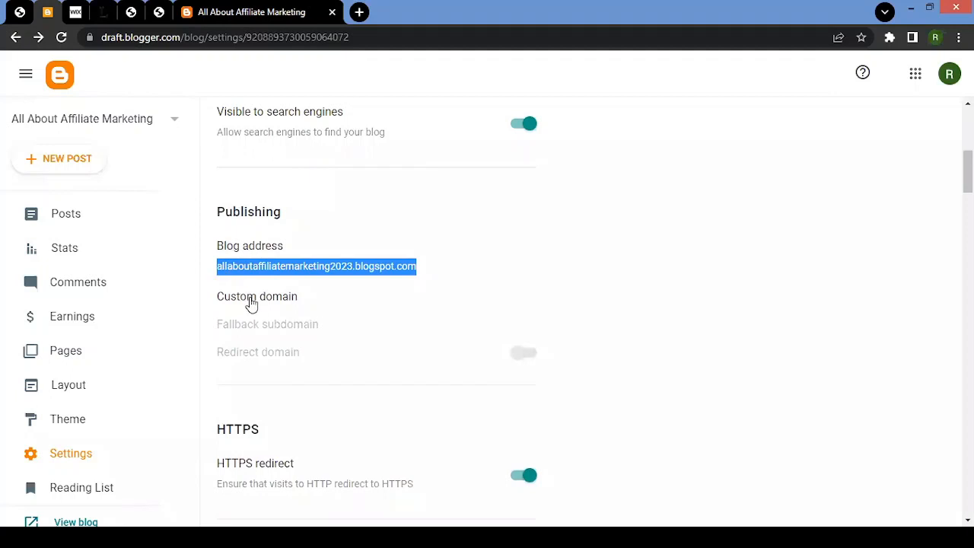
click(350, 294)
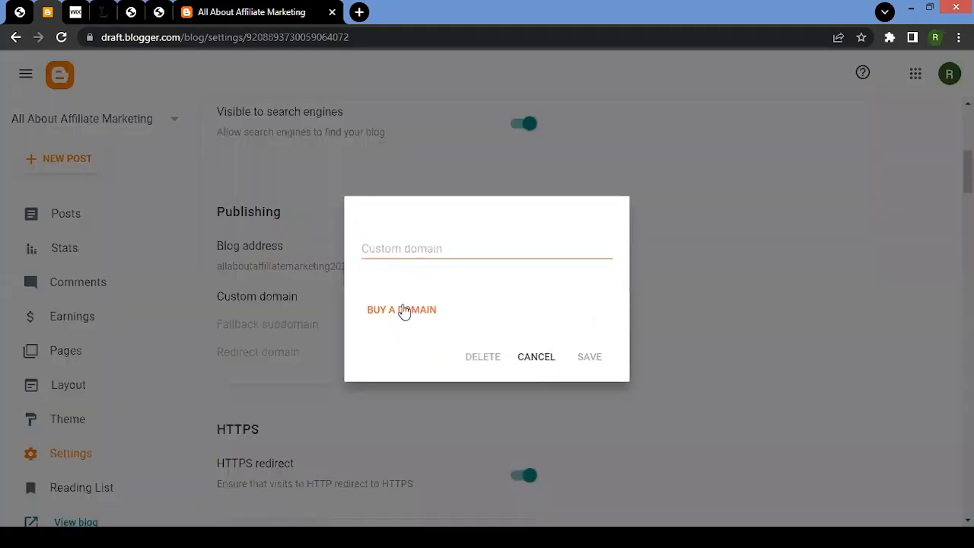
click(540, 363)
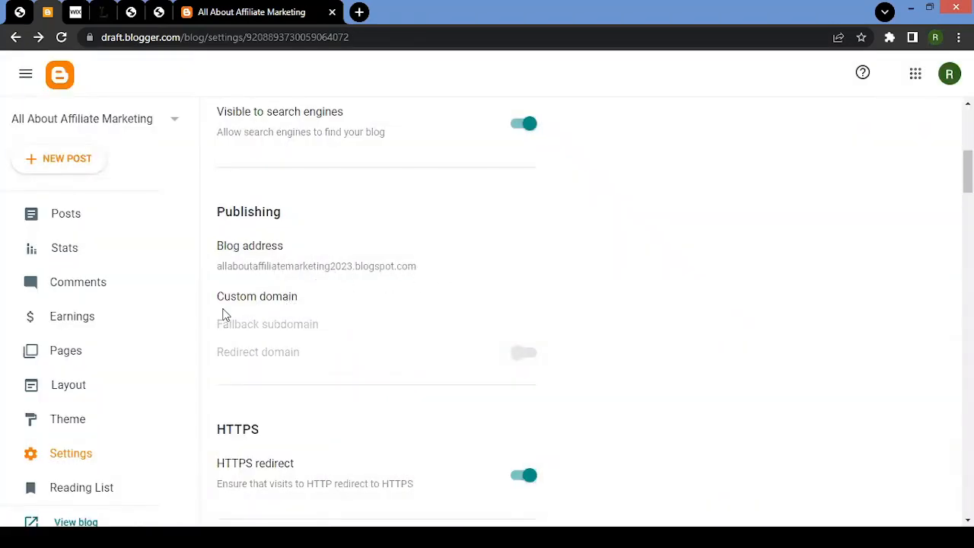
click(257, 298)
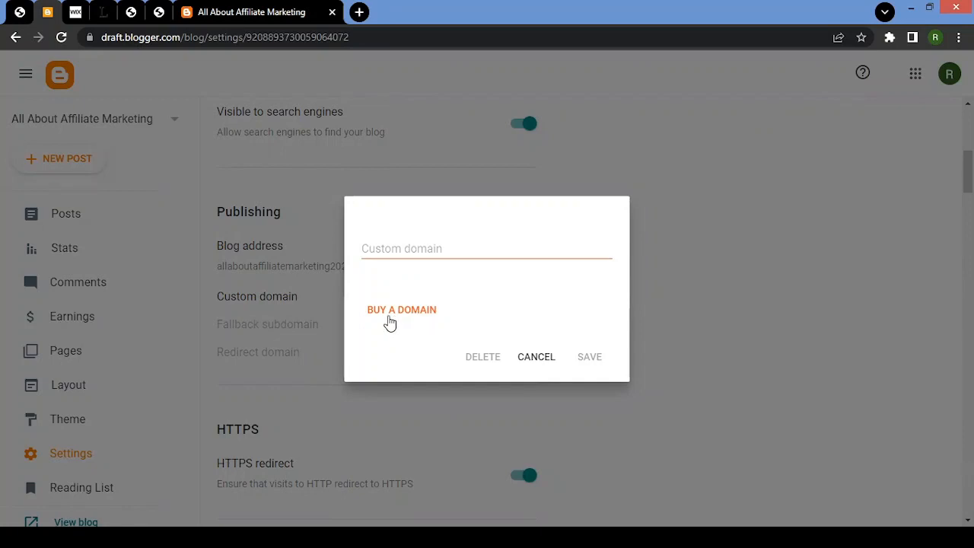
click(465, 245)
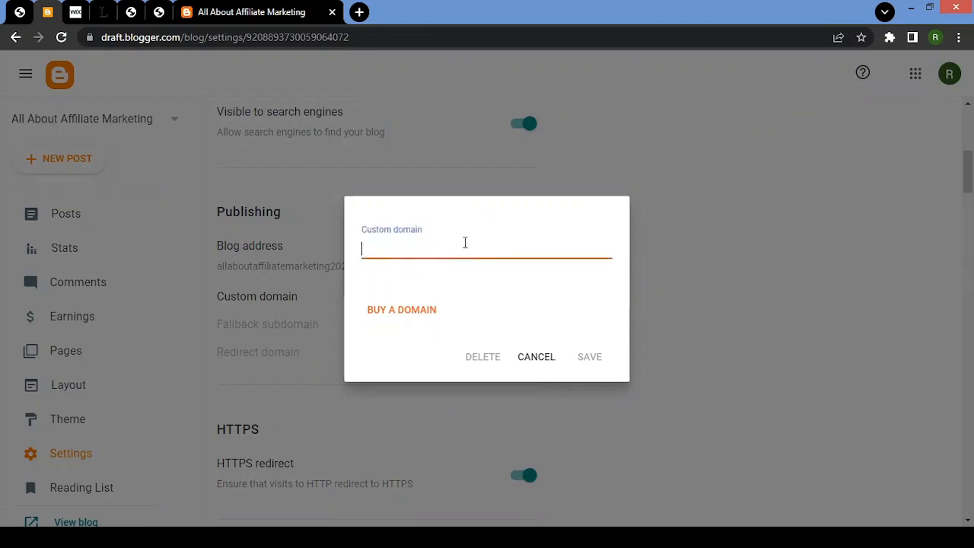
click(543, 361)
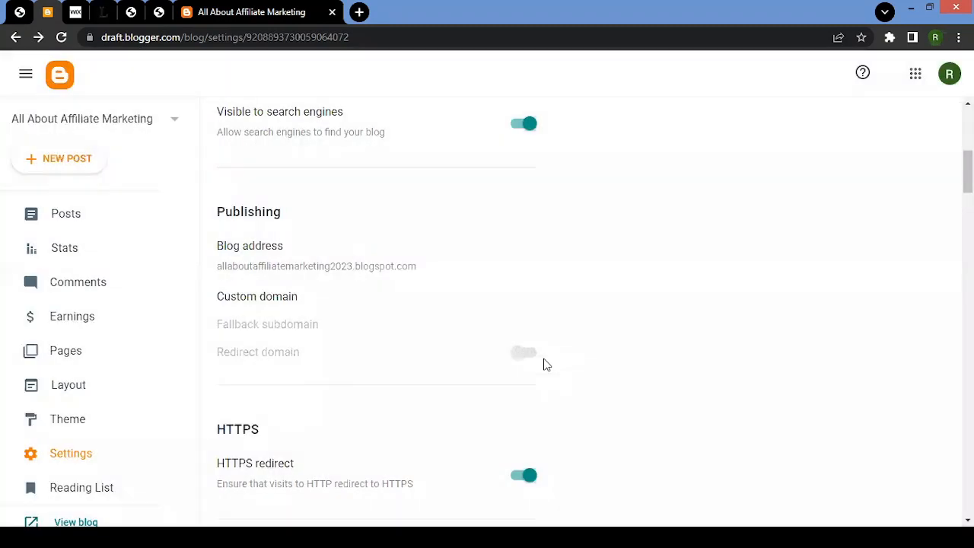
Review the HTTPS redirect setting and check the live blog's connection security information before returning to Settings.
scroll(634, 340, down, 2)
scroll(636, 341, down, 1)
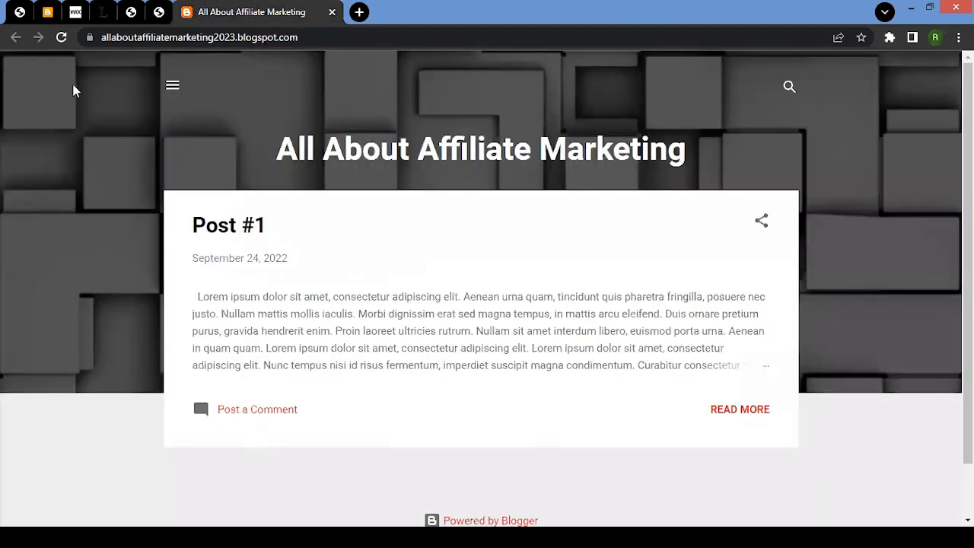
click(88, 38)
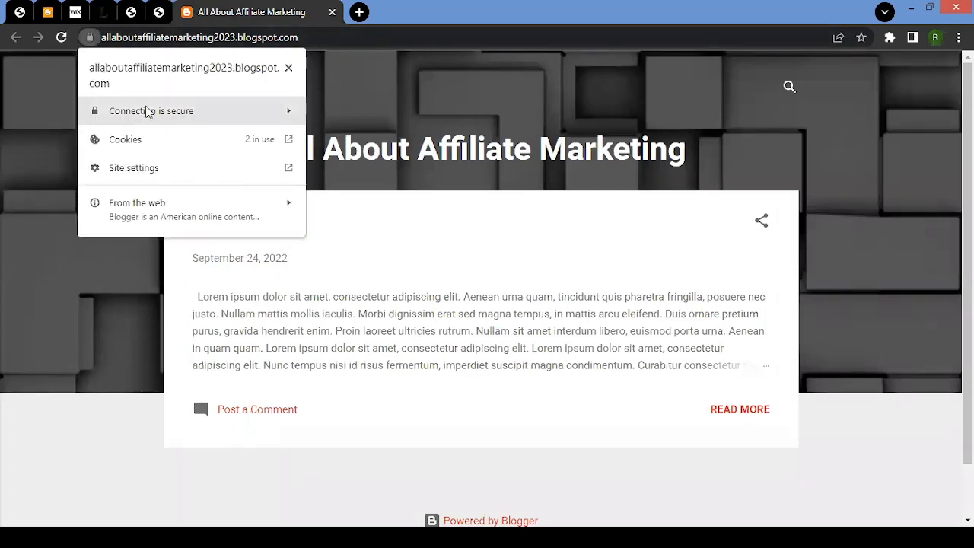
click(289, 68)
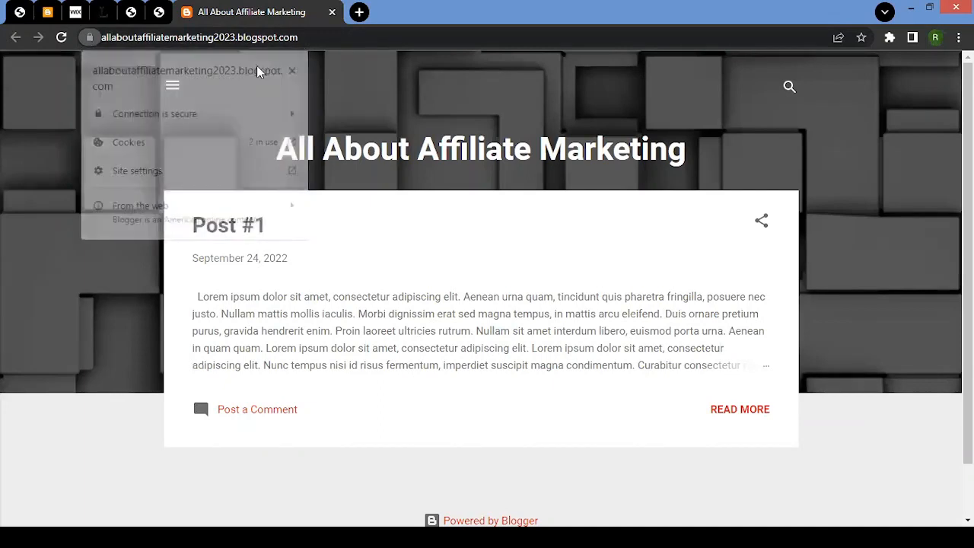
click(51, 14)
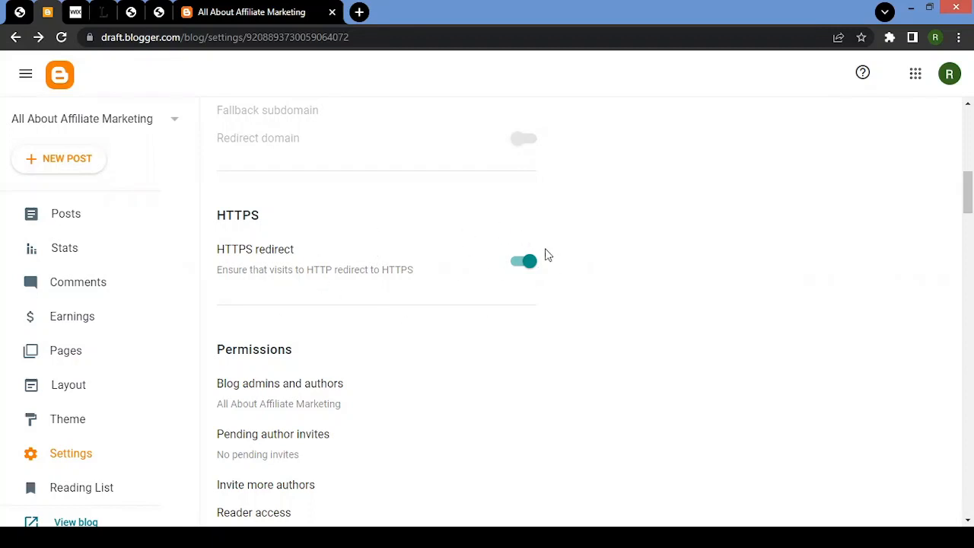
Review the Permissions settings for authors and readers and the Posts settings.
scroll(525, 293, down, 3)
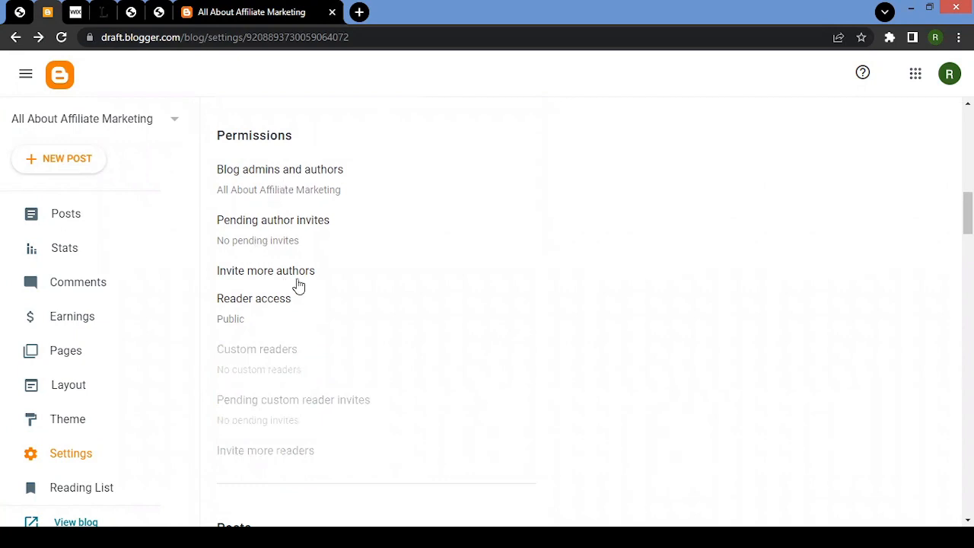
scroll(312, 300, down, 4)
scroll(315, 300, down, 2)
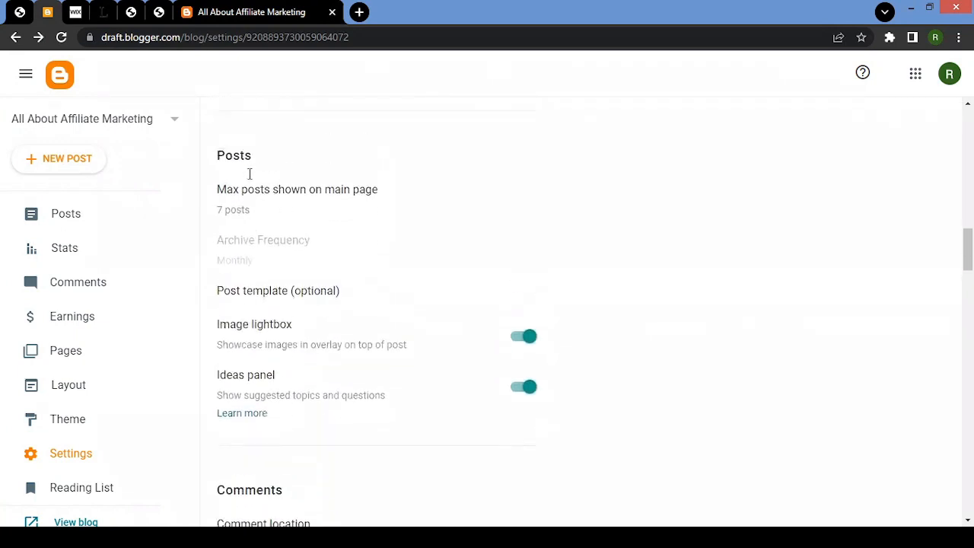
scroll(250, 175, up, 1)
Look over the post listing on the live blog's main page and return to the Posts settings.
click(225, 7)
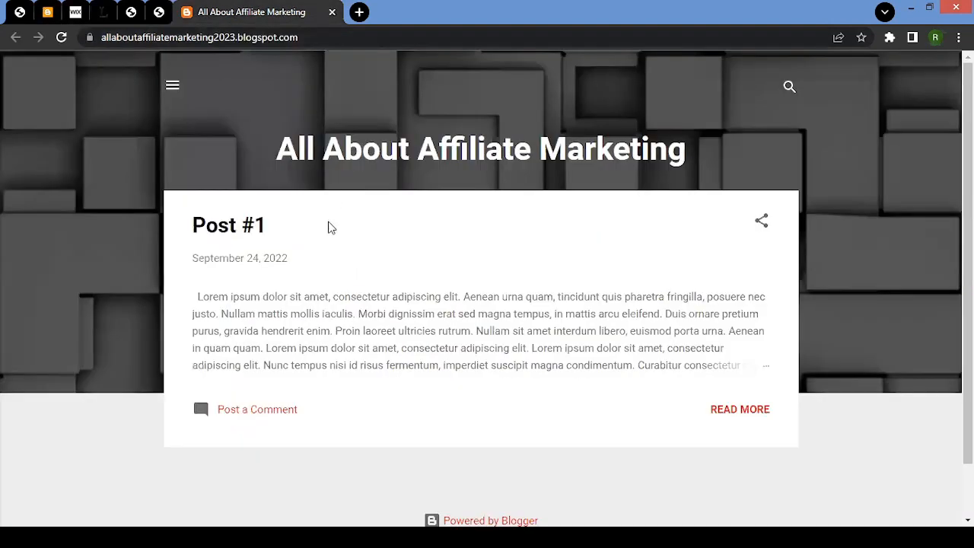
scroll(315, 300, down, 1)
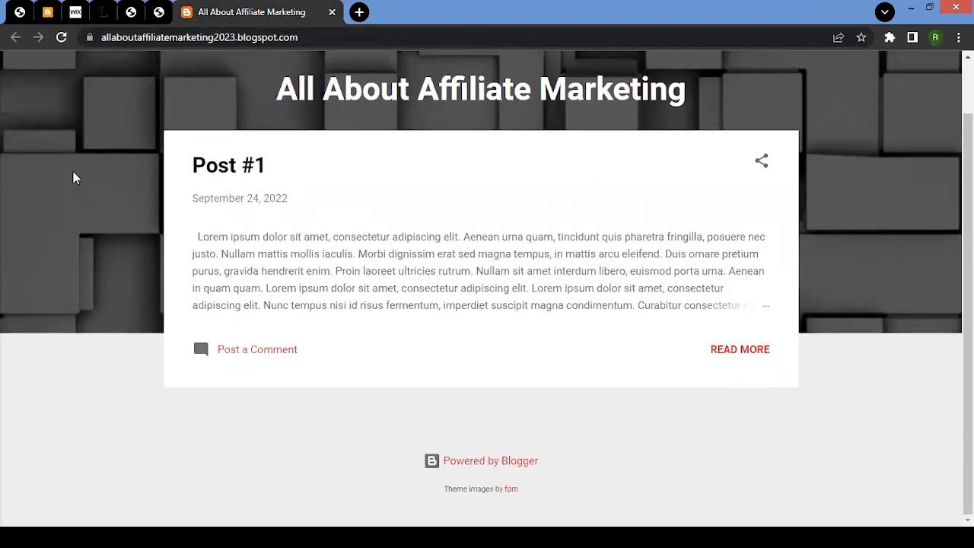
click(47, 11)
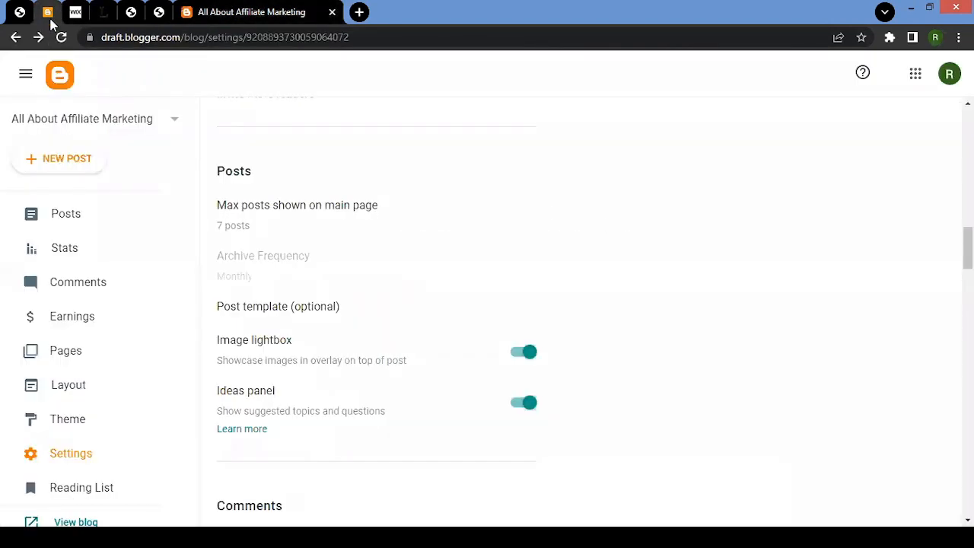
Inspect the Max posts shown on main page setting without changing it and look over the remaining Posts settings.
click(232, 228)
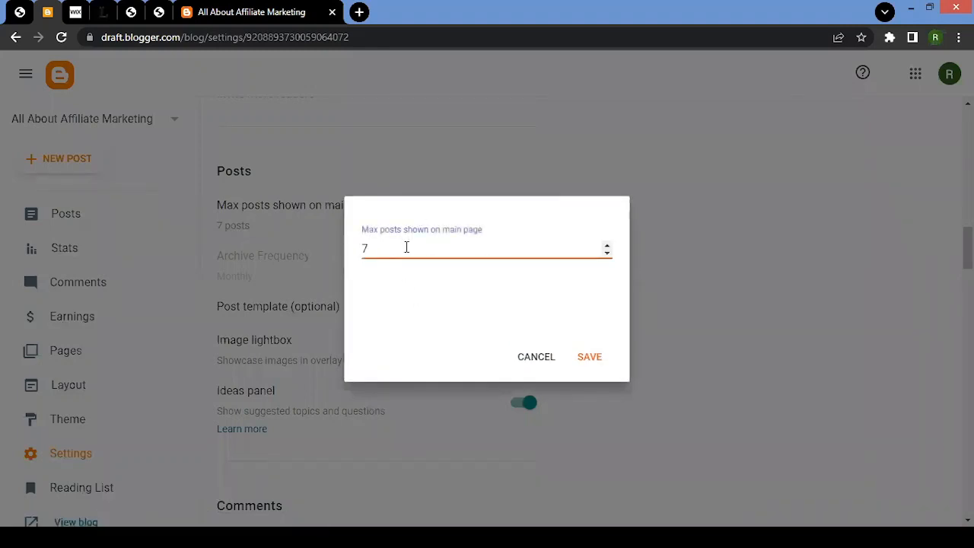
click(544, 363)
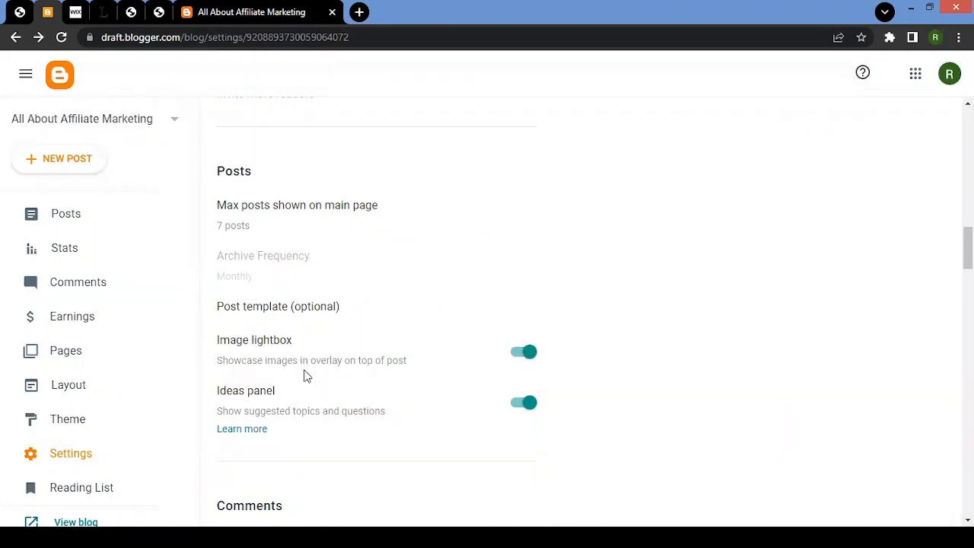
scroll(305, 375, down, 2)
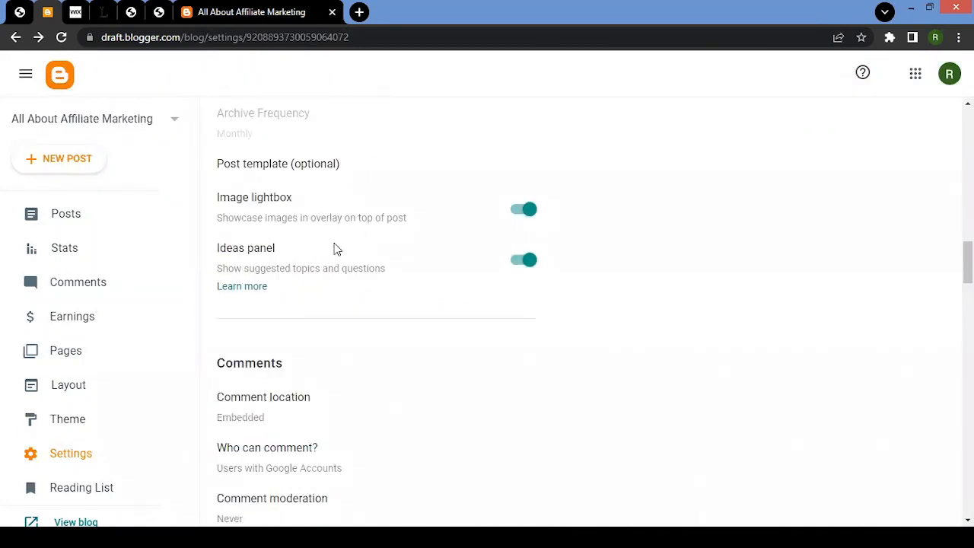
scroll(340, 250, down, 2)
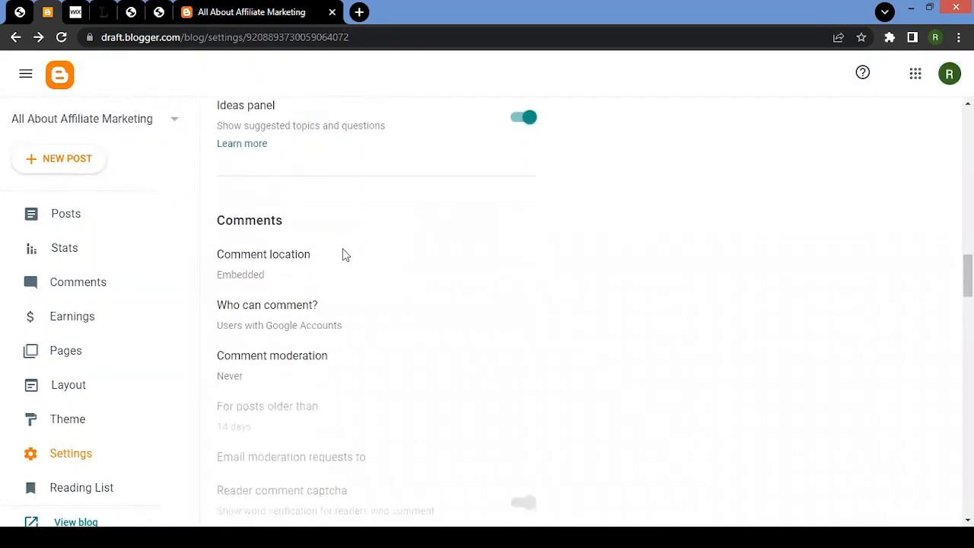
Open the full Post #1 on the live blog and examine its web address, title and comment form.
click(272, 9)
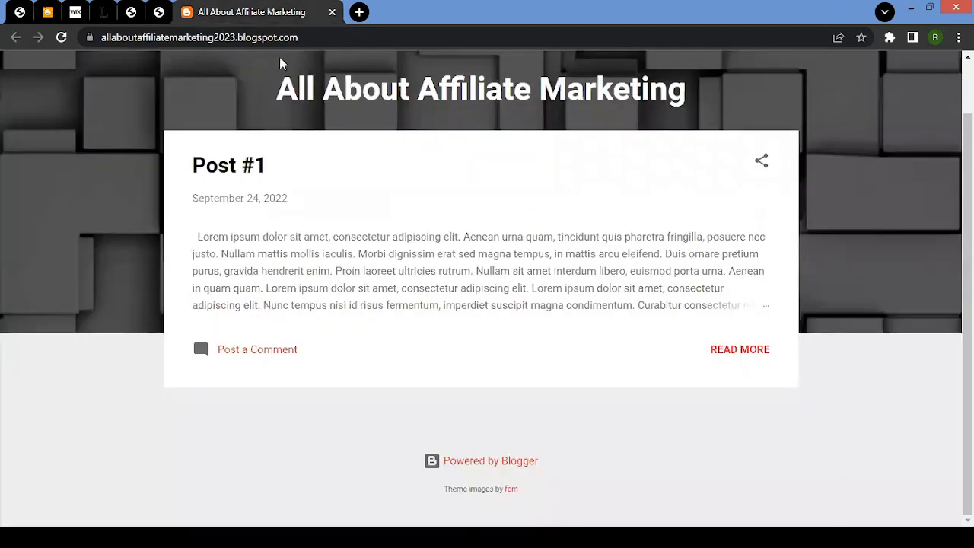
click(734, 349)
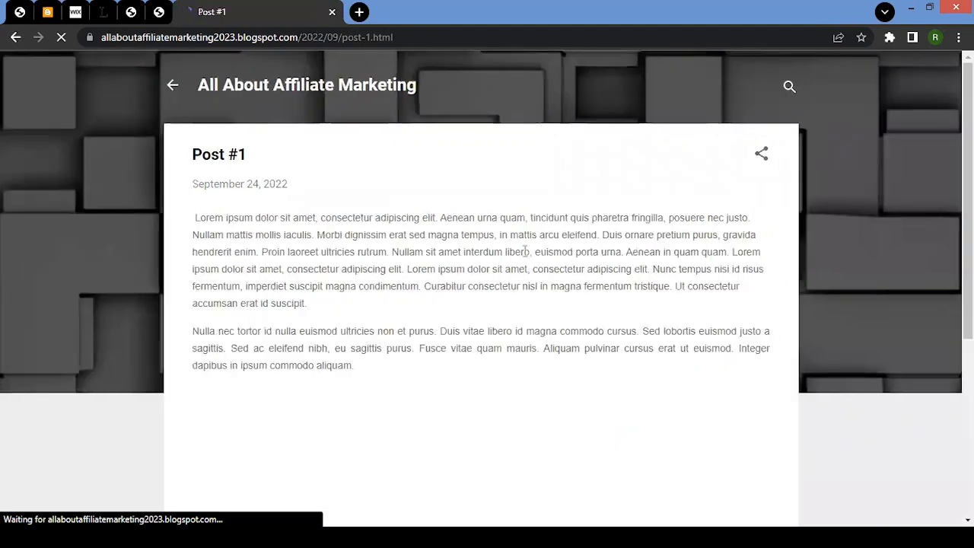
click(289, 39)
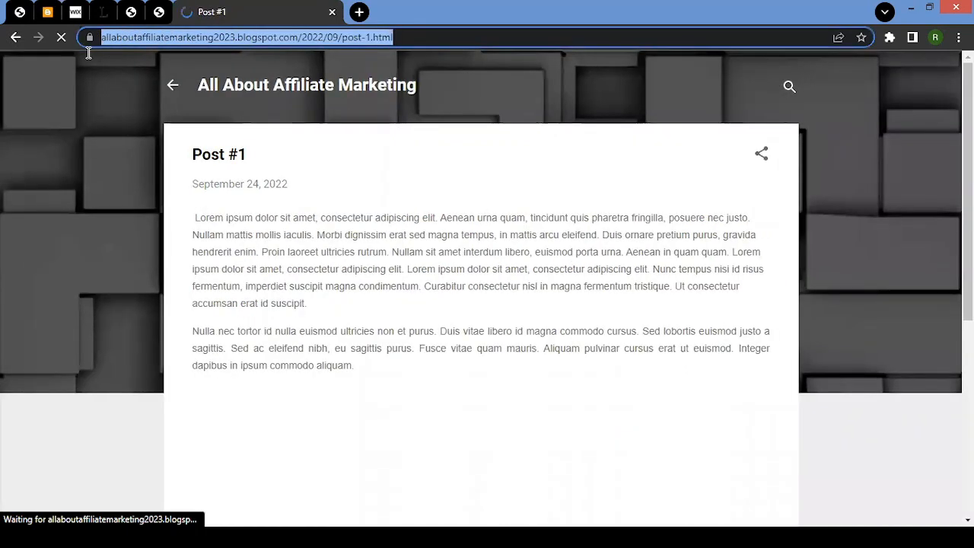
click(378, 207)
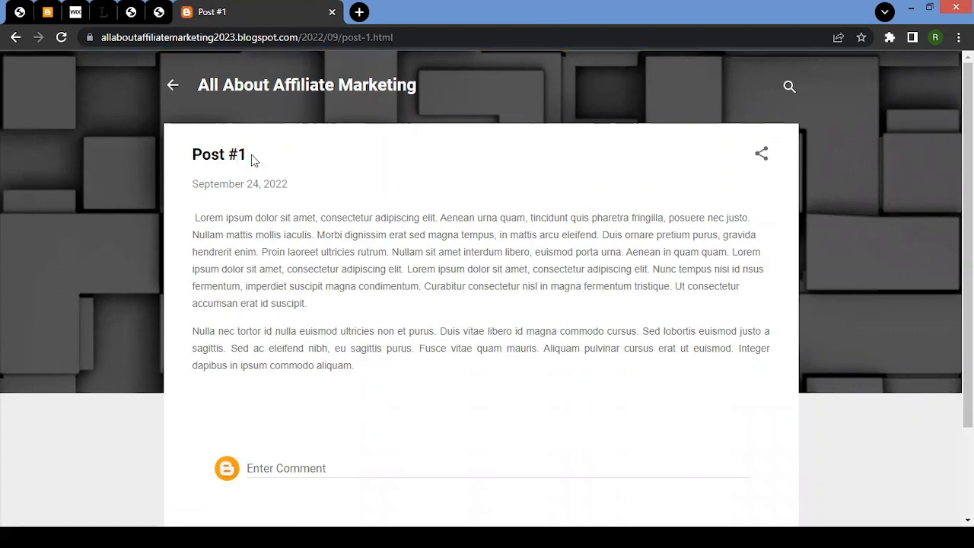
drag(250, 157, 230, 152)
scroll(243, 217, down, 3)
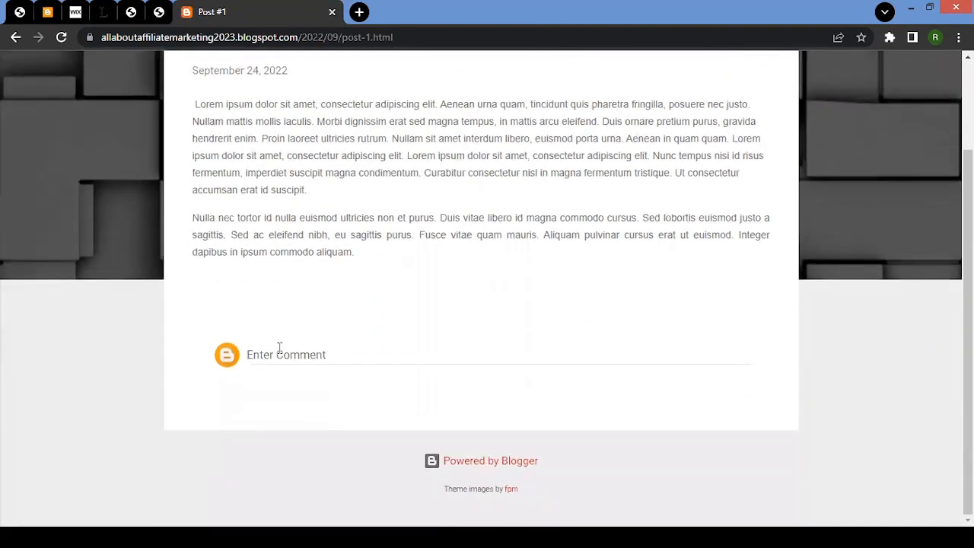
click(292, 354)
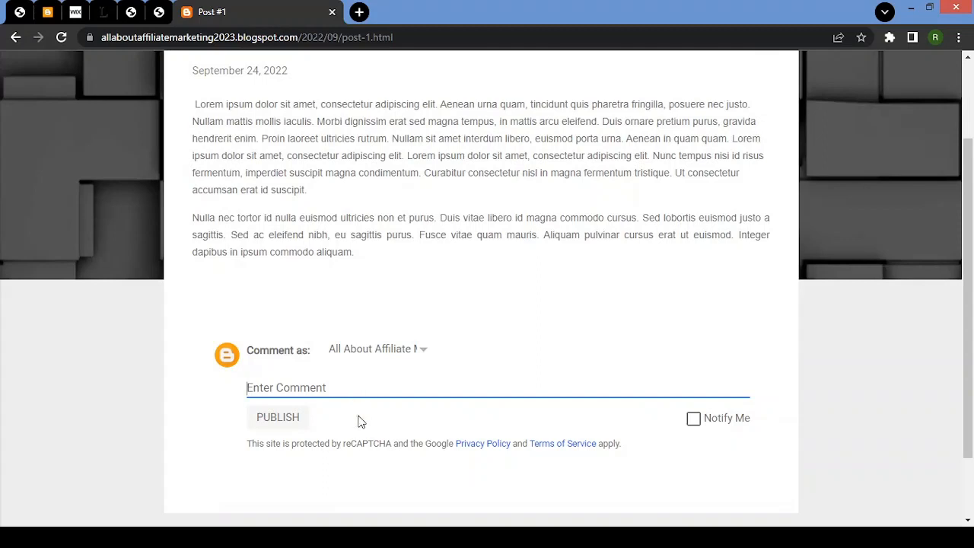
Return to the blog's Comments settings and inspect the Comment location options, cancelling without changes.
click(56, 10)
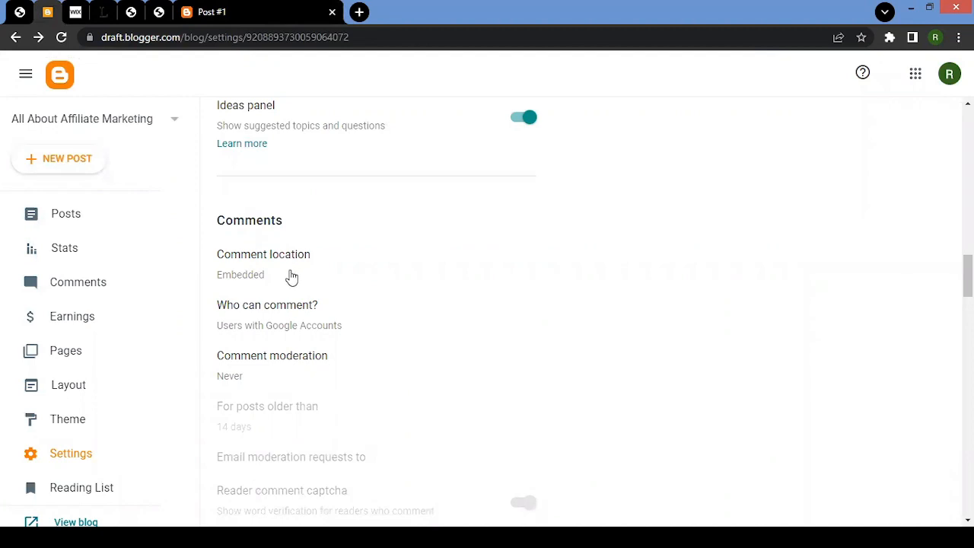
click(257, 259)
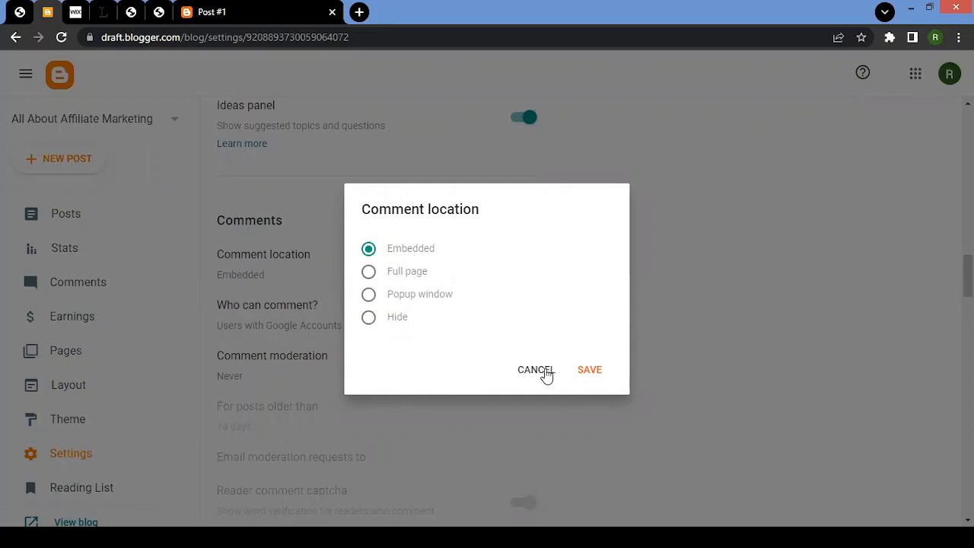
click(536, 373)
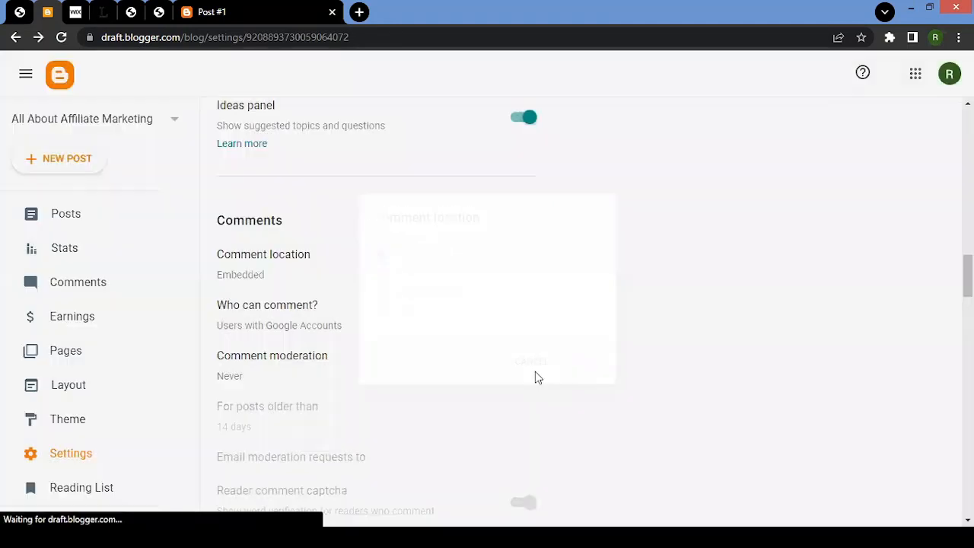
Review the remaining Comments settings along with the Email and Formatting settings.
scroll(529, 376, down, 3)
scroll(531, 379, up, 1)
scroll(409, 398, down, 4)
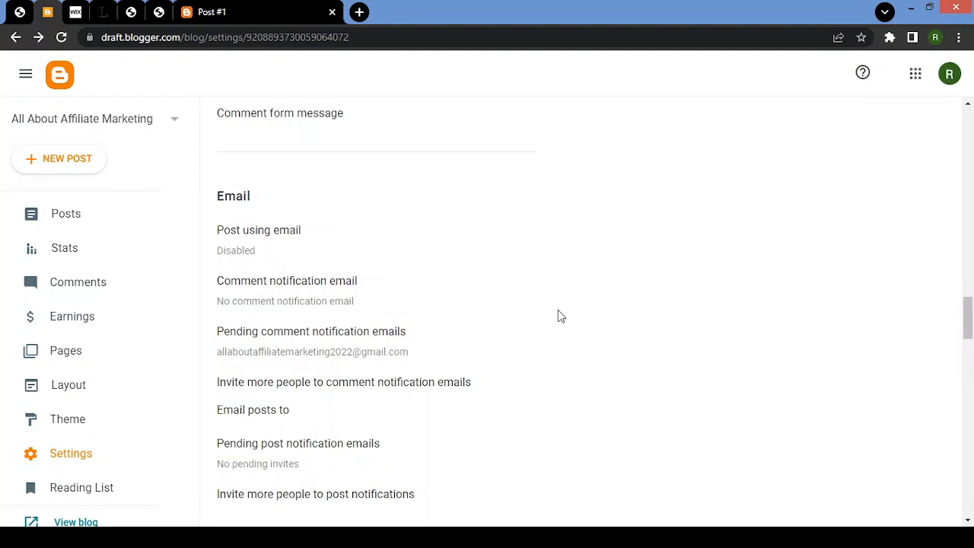
scroll(557, 319, down, 2)
scroll(559, 323, down, 3)
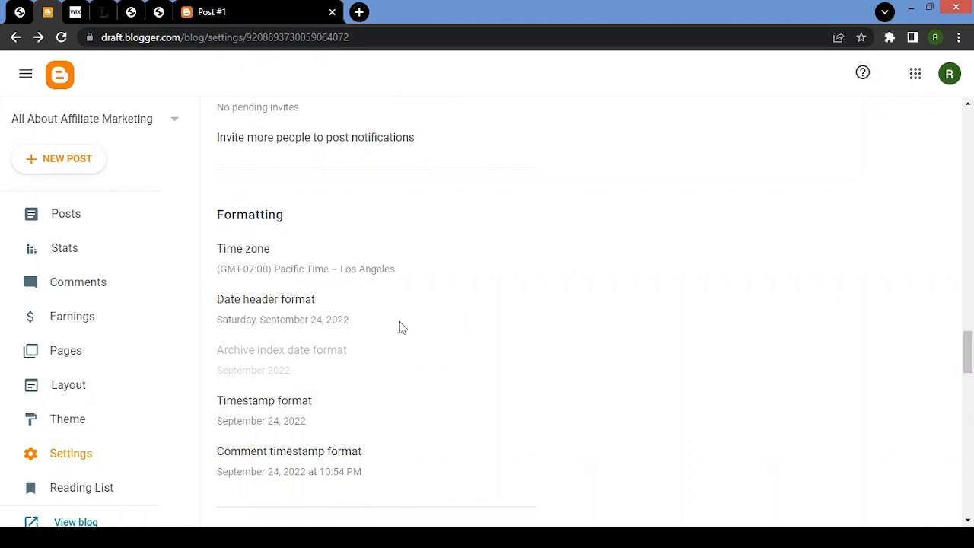
Enable the search description under Meta tags, inspect its empty entry dialog without saving, and disable the option again.
scroll(403, 326, down, 2)
scroll(401, 326, down, 3)
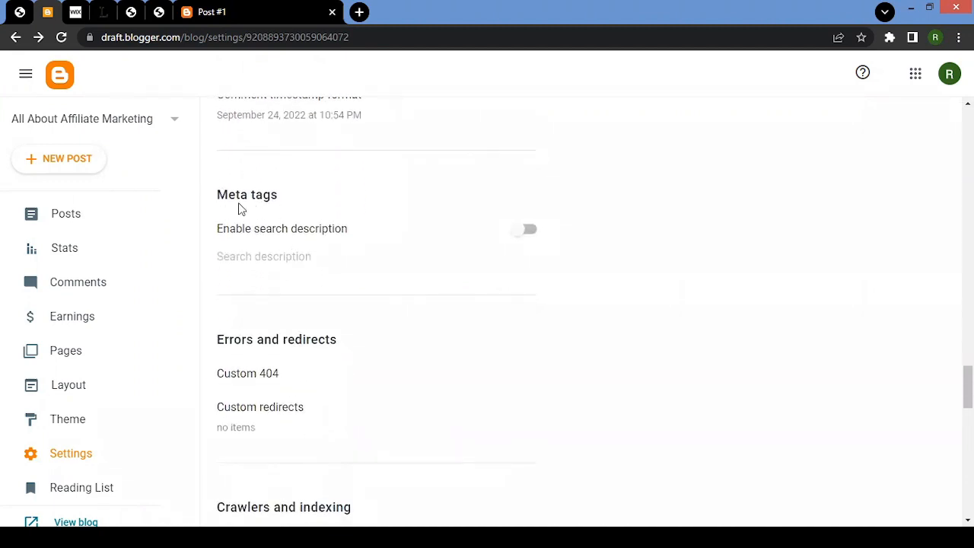
click(529, 233)
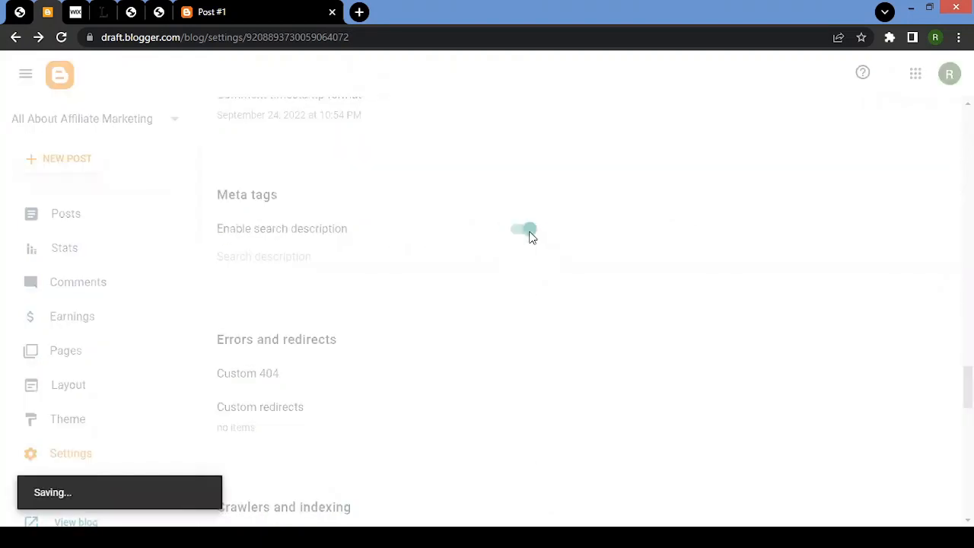
click(264, 257)
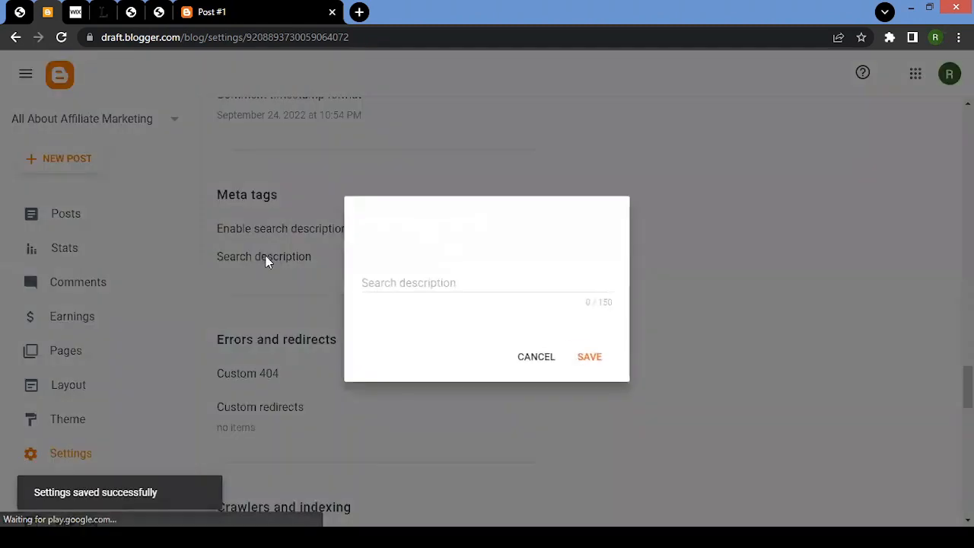
click(537, 360)
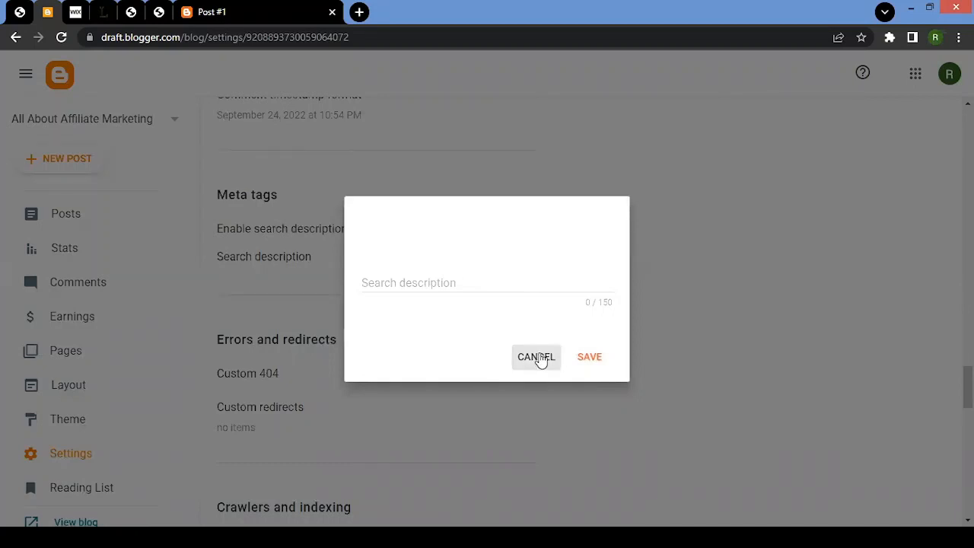
click(540, 359)
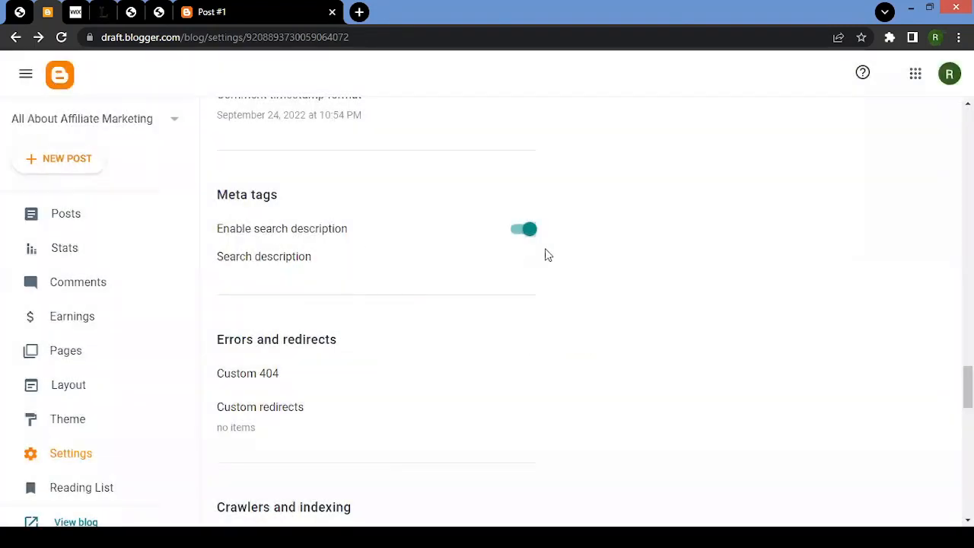
click(522, 230)
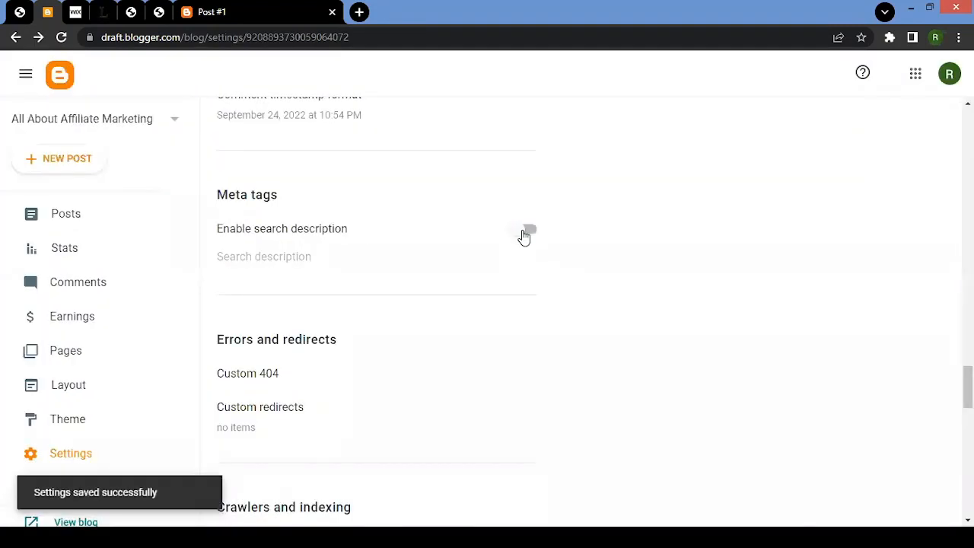
Enable custom robots.txt and custom robots header tags for crawlers and indexing, plus custom ads.txt for monetization.
scroll(298, 338, down, 2)
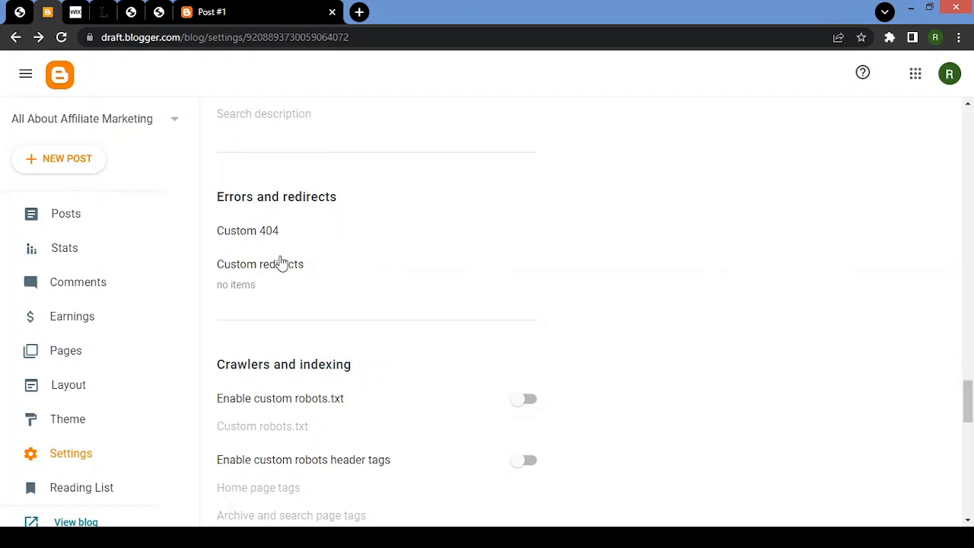
scroll(282, 263, down, 3)
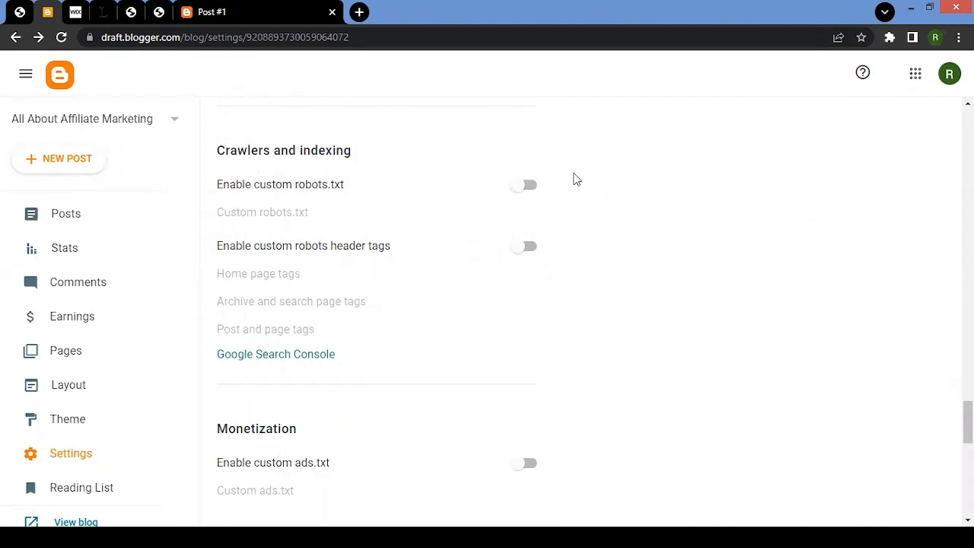
click(525, 187)
click(531, 250)
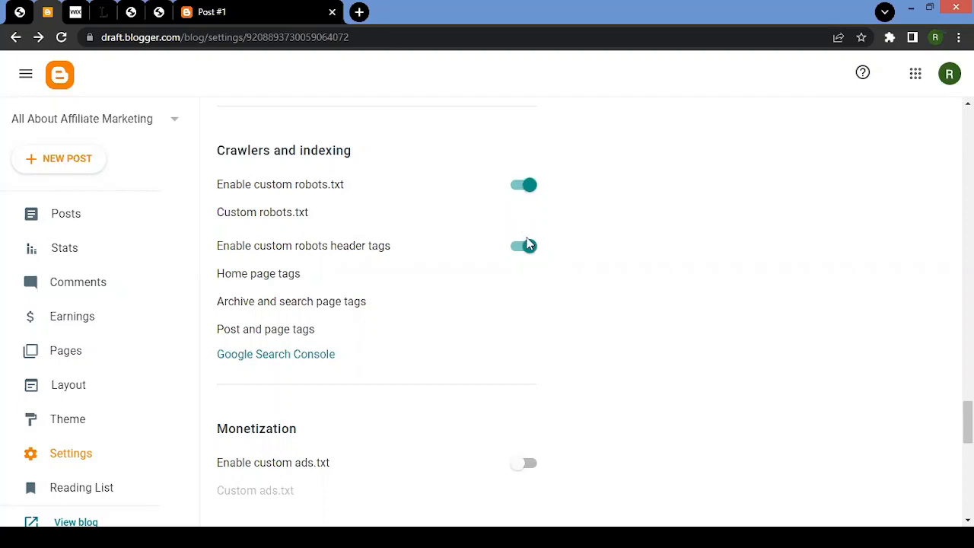
scroll(438, 266, down, 3)
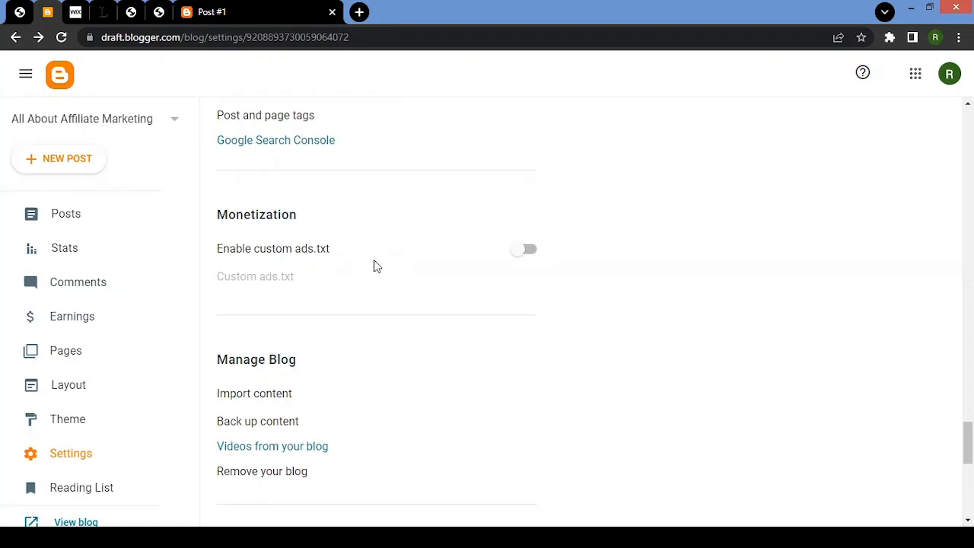
click(535, 254)
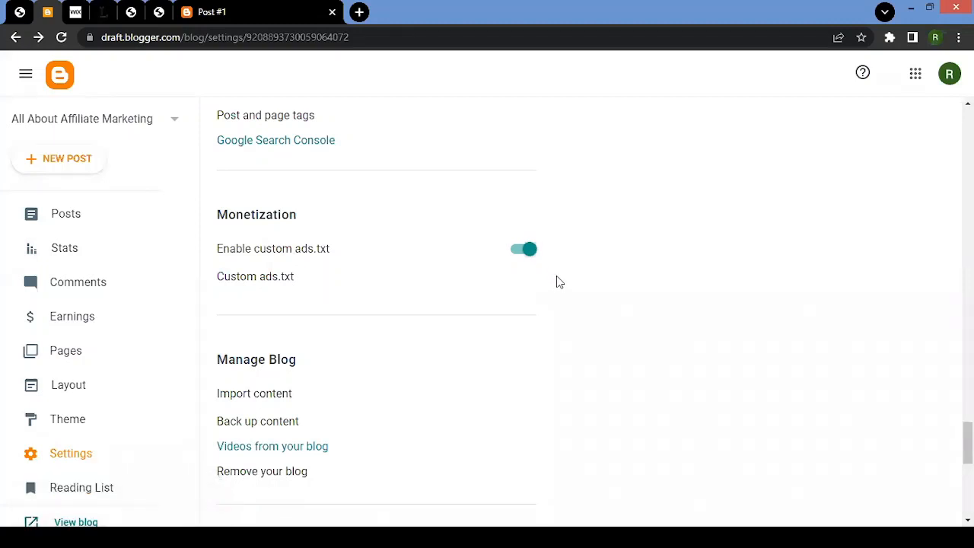
Review the Manage Blog, Site feed and General settings.
scroll(555, 284, down, 2)
scroll(554, 286, down, 2)
scroll(541, 290, up, 2)
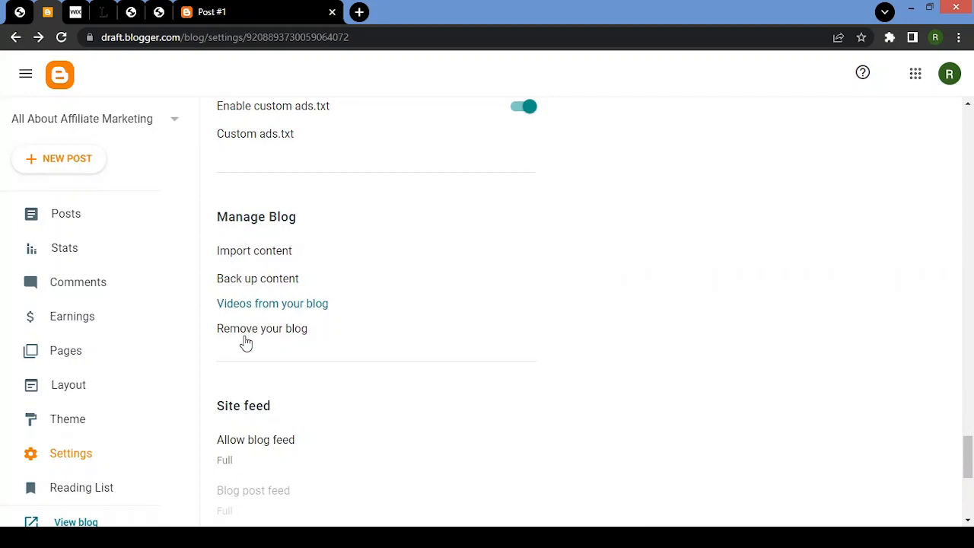
scroll(245, 347, down, 4)
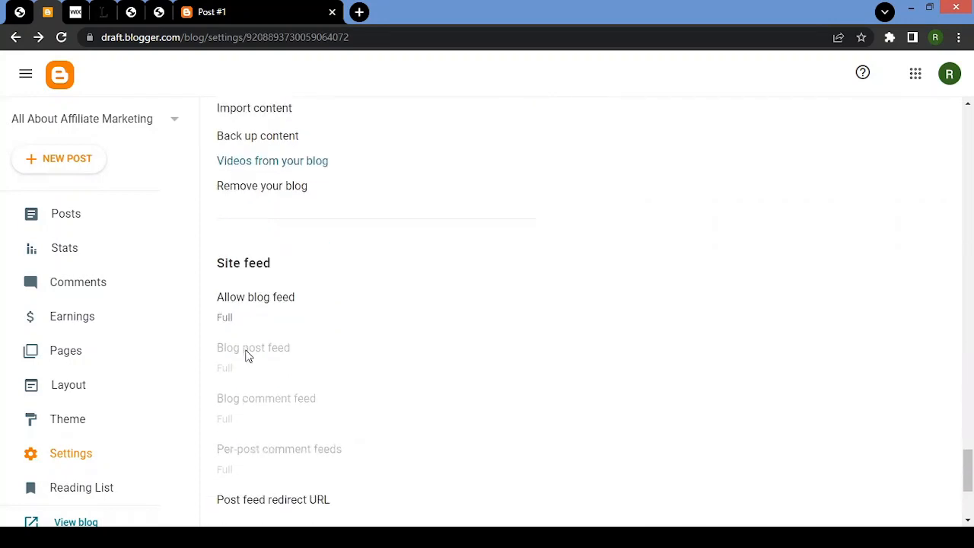
scroll(310, 314, down, 1)
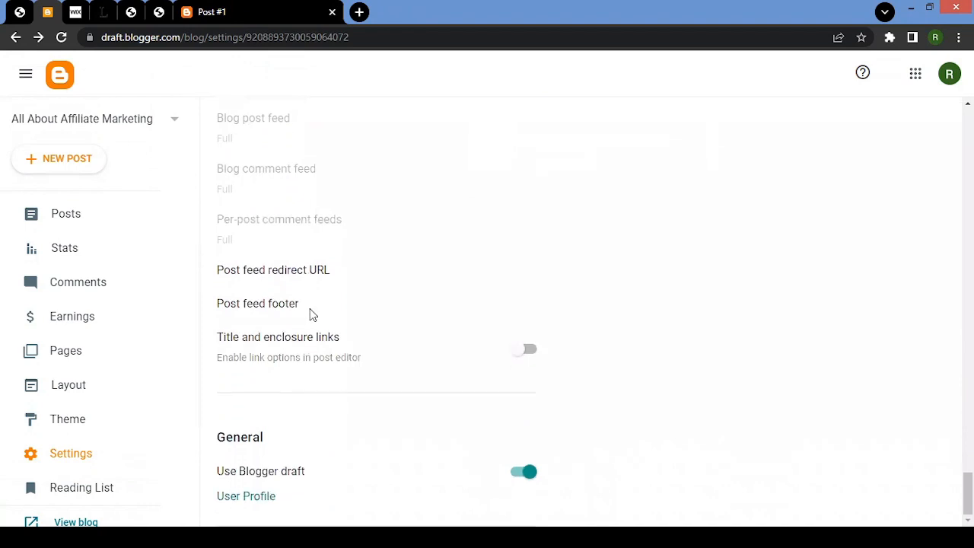
scroll(357, 322, up, 3)
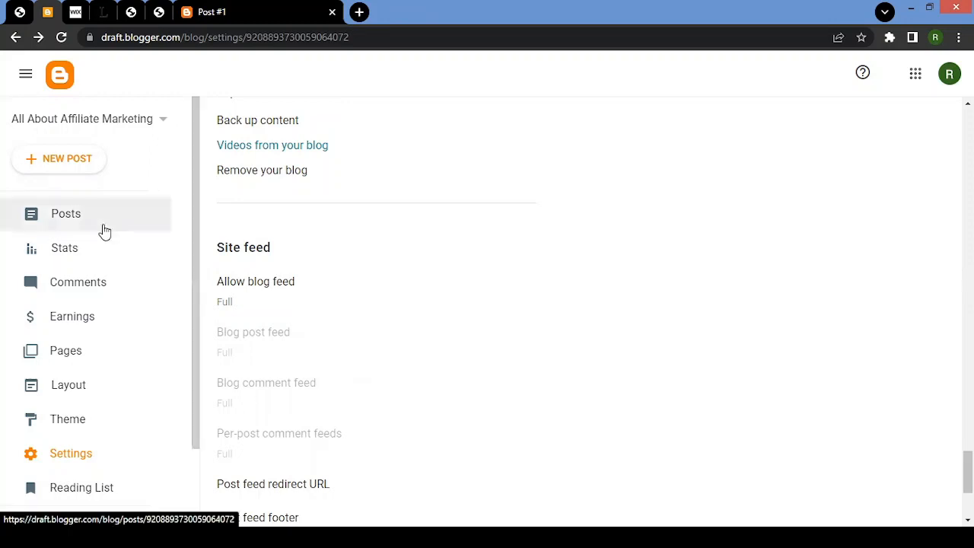
Return the live blog to its main page and start a new page in the blog's Pages section.
click(88, 362)
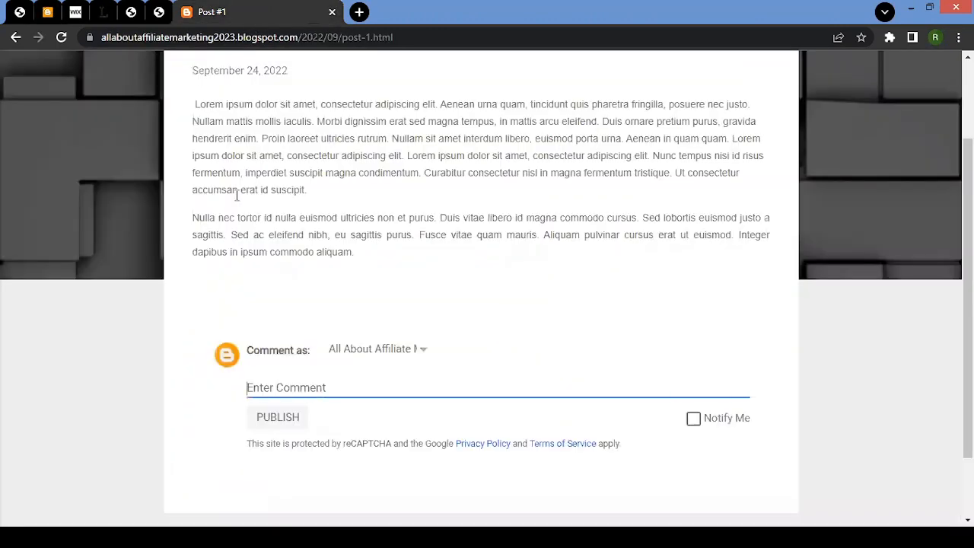
scroll(263, 240, up, 3)
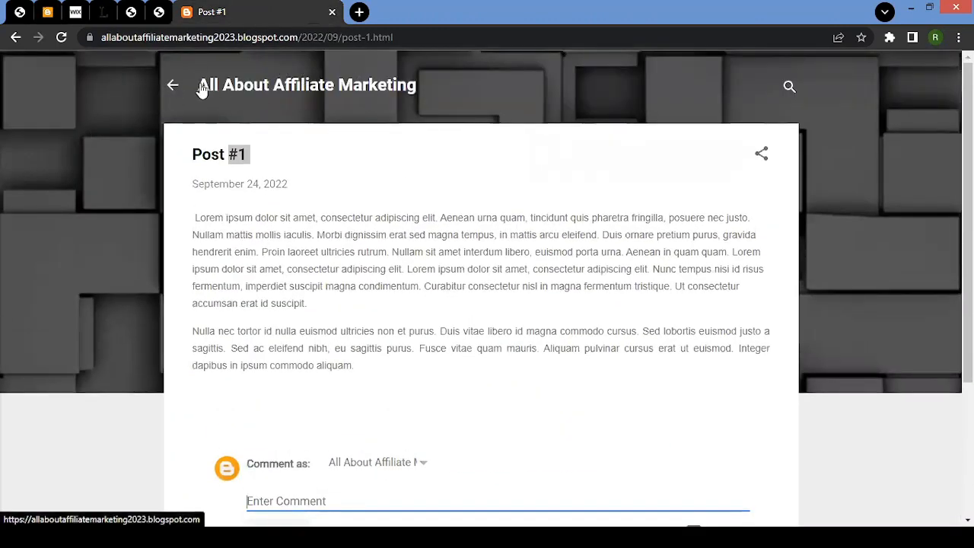
click(202, 89)
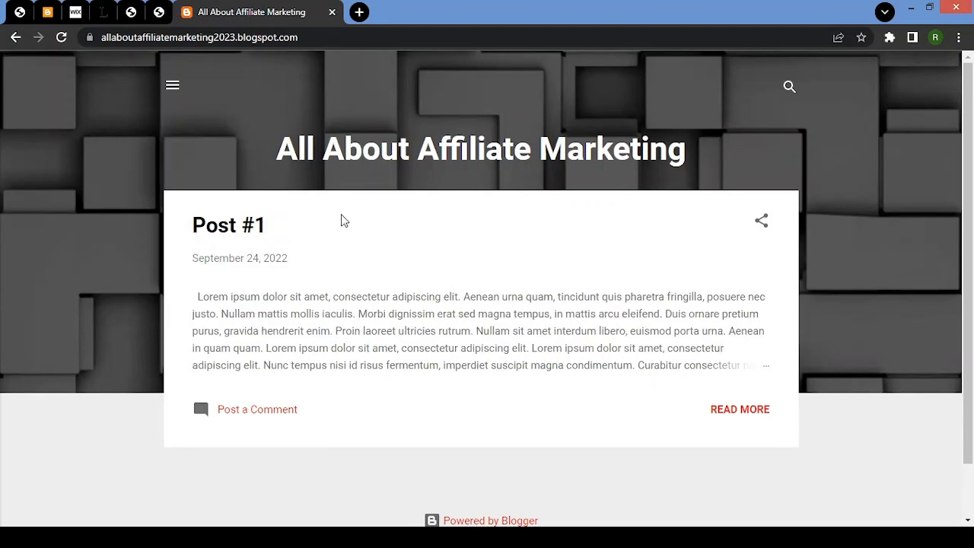
mouse_move(76, 18)
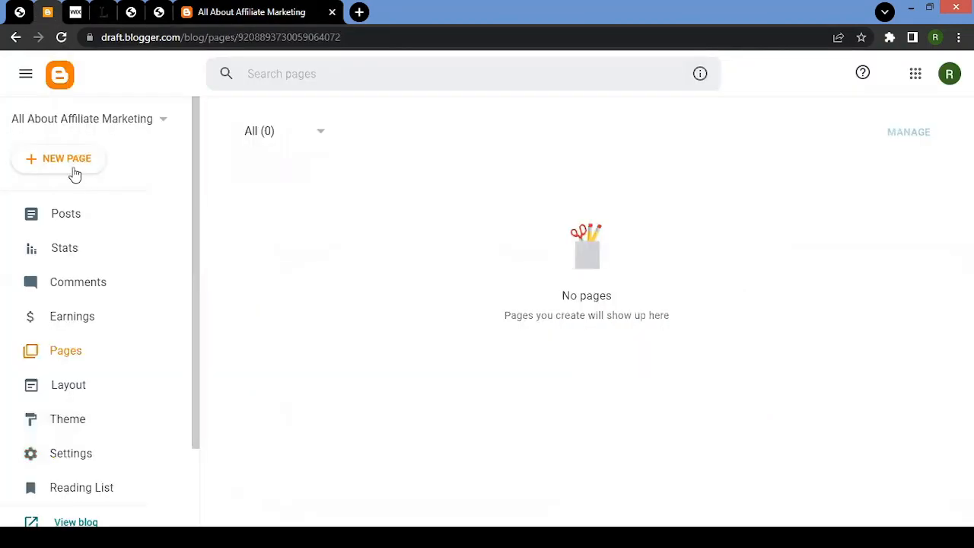
click(74, 170)
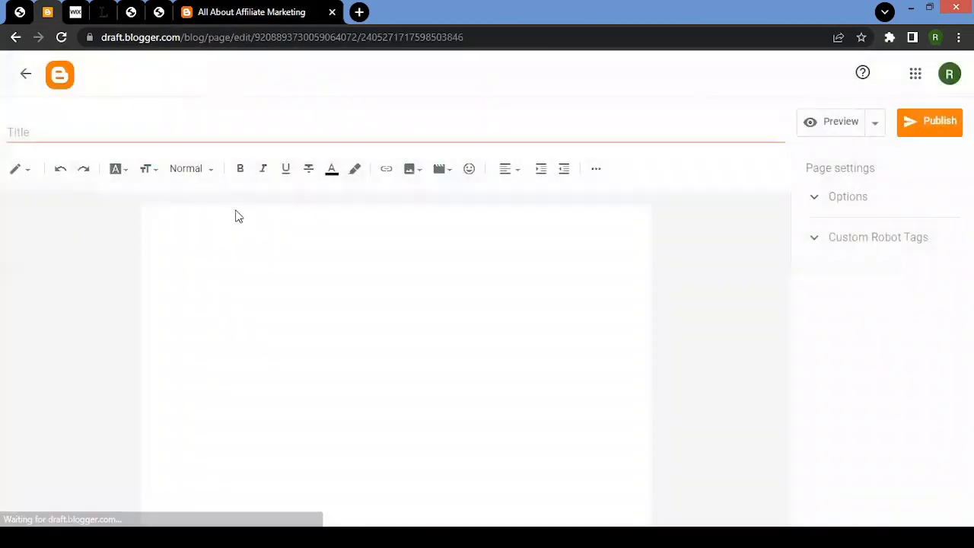
Title the new page "Page #2", publish it to the blog, and reload the live blog.
click(125, 134)
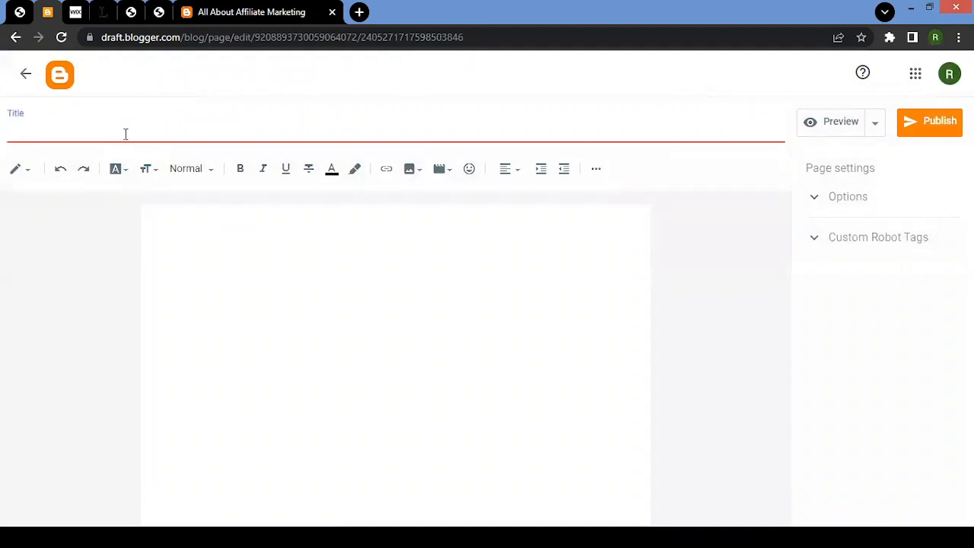
text(Page #2)
click(940, 122)
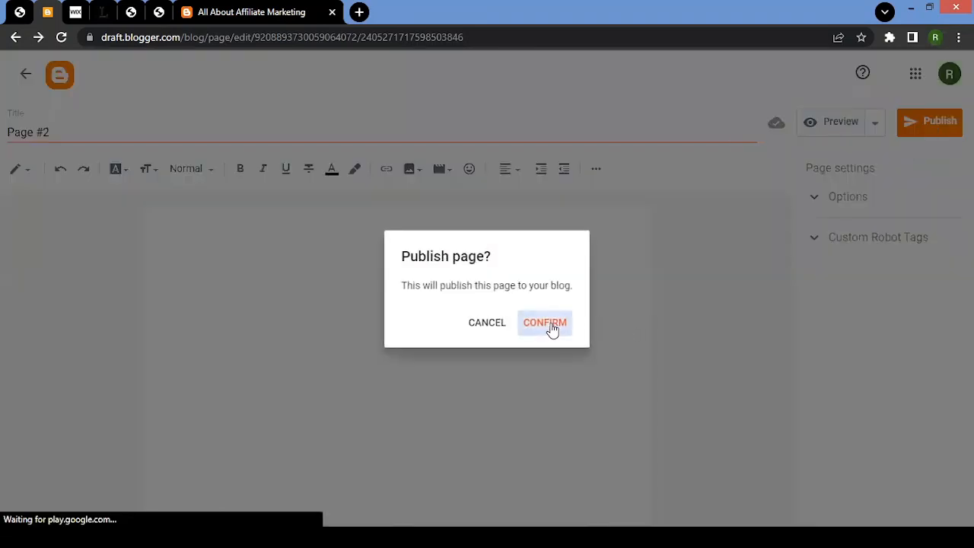
click(545, 323)
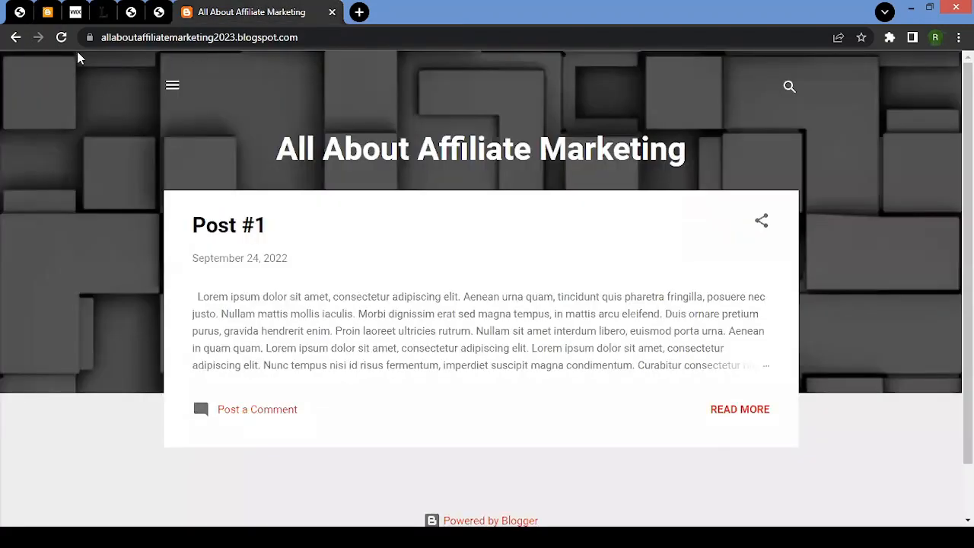
click(62, 40)
In the blog's Layout, enable "Show this widget" for the Pages gadget under Page List (Top) and save it.
click(47, 12)
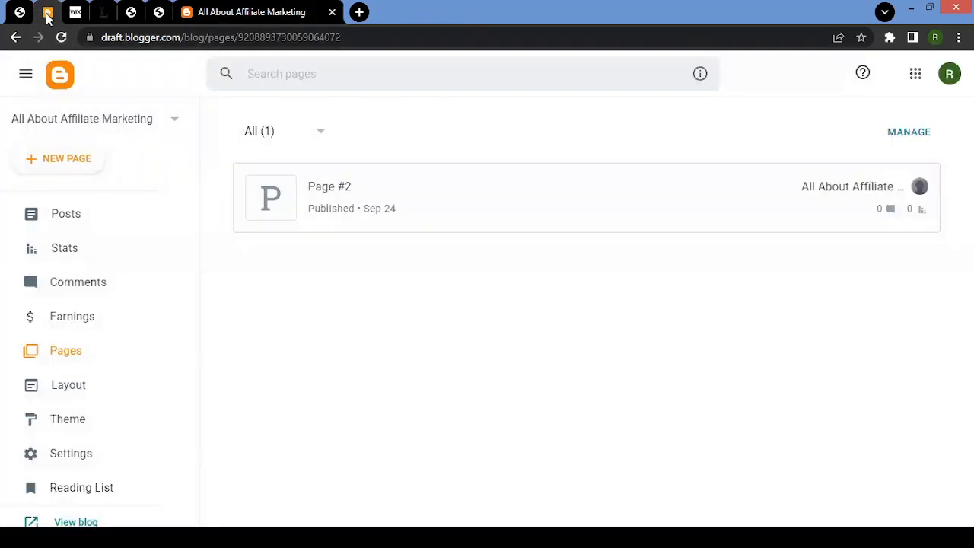
click(80, 392)
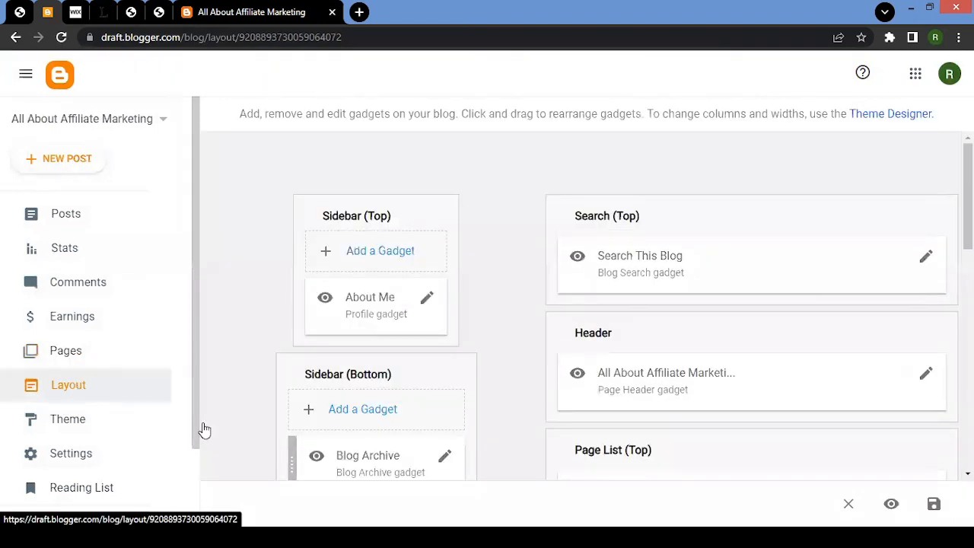
scroll(545, 358, down, 2)
scroll(545, 358, down, 1)
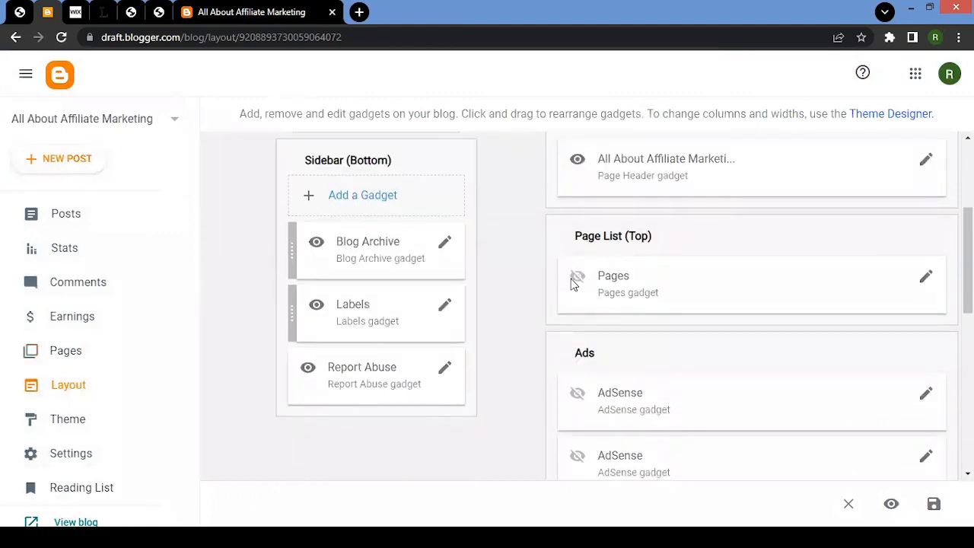
click(927, 286)
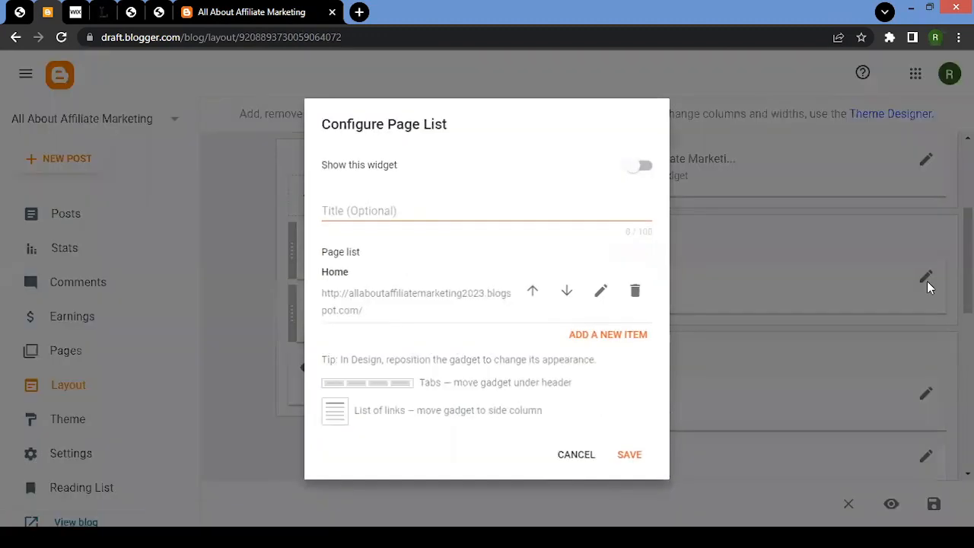
click(644, 166)
click(632, 462)
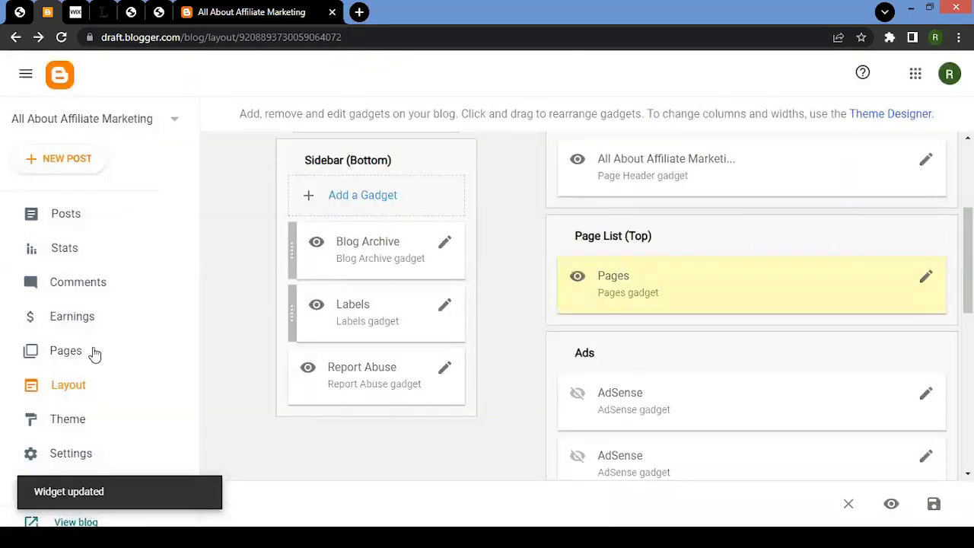
View the published Page #2 from the blog's Pages section and copy its web address.
click(95, 358)
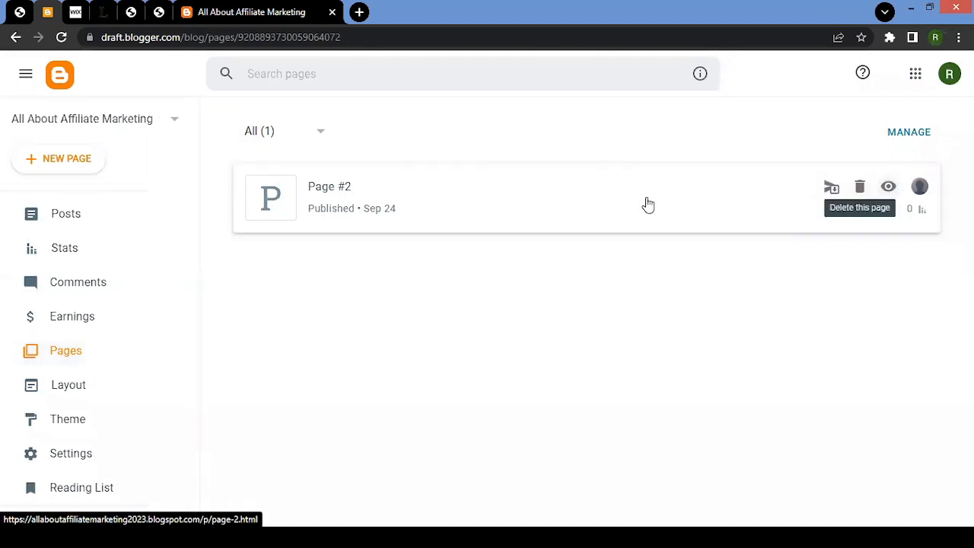
click(889, 186)
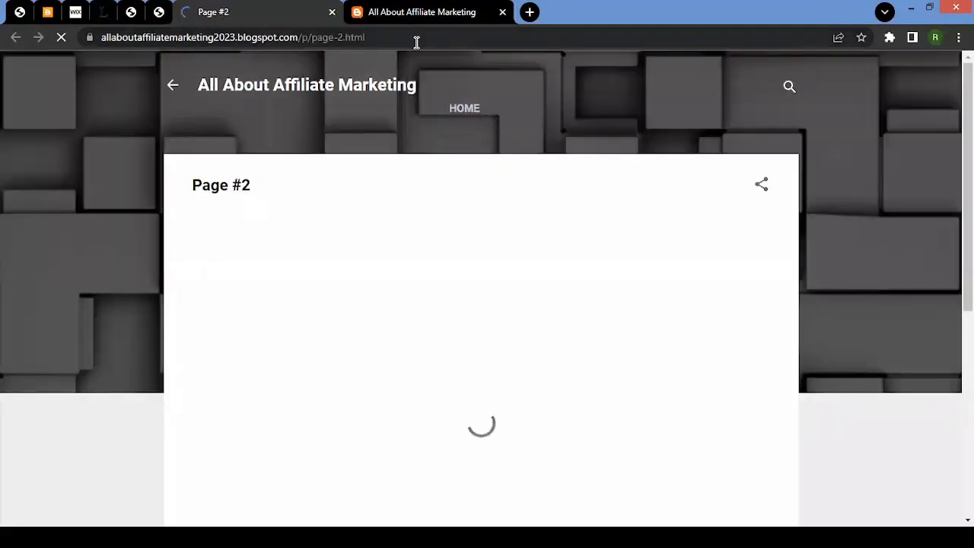
drag(416, 42, 39, 37)
key(ctrl+c)
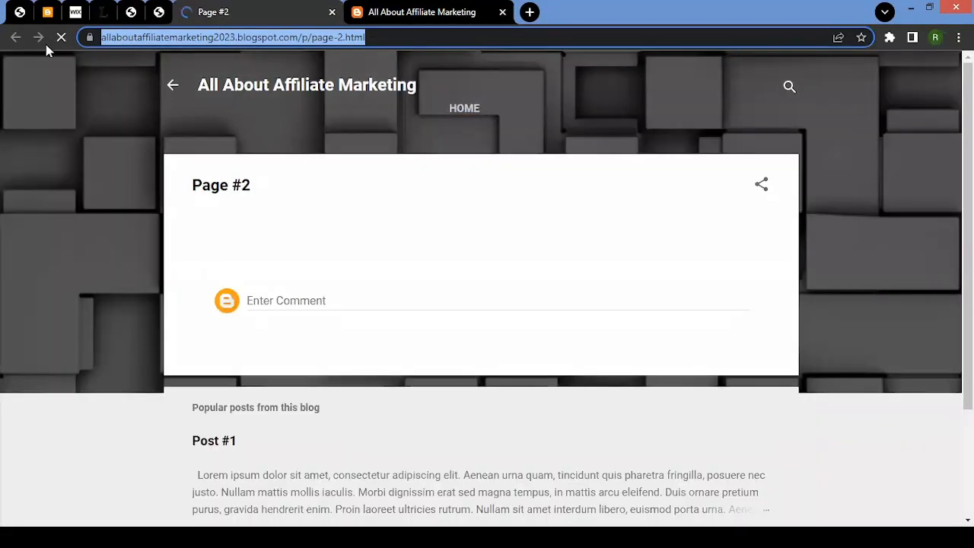
Add an item named "Page #2" with the copied page URL to the Page List (Top) gadget and save the gadget.
click(47, 12)
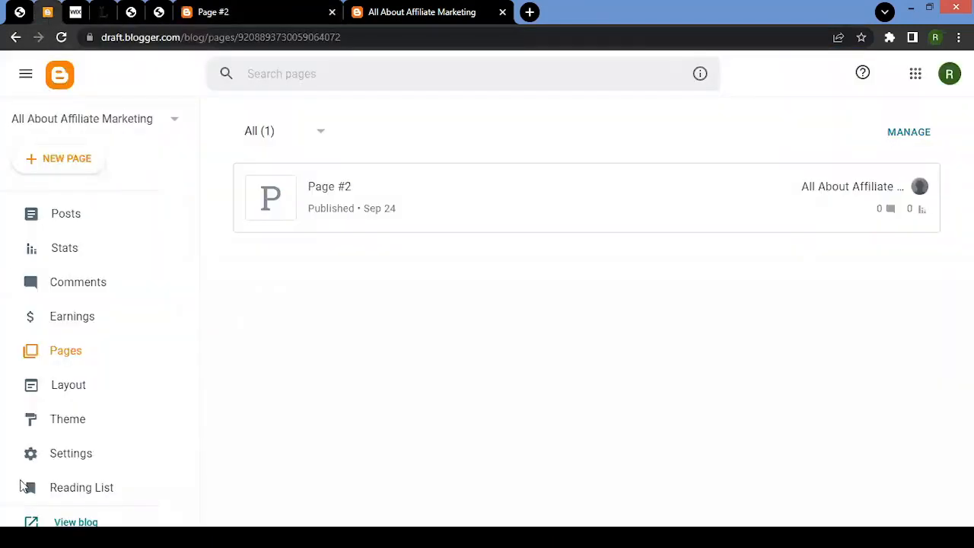
click(78, 388)
scroll(643, 369, down, 3)
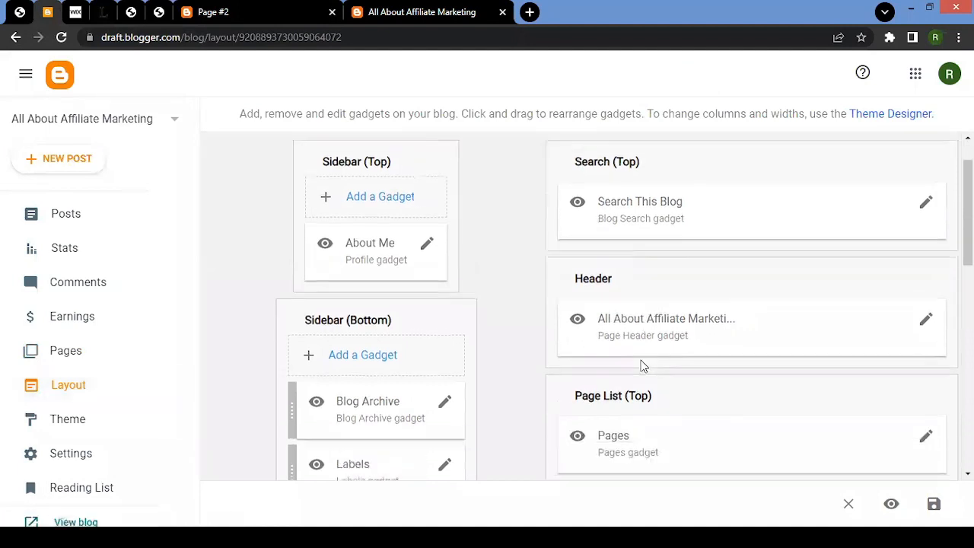
click(925, 356)
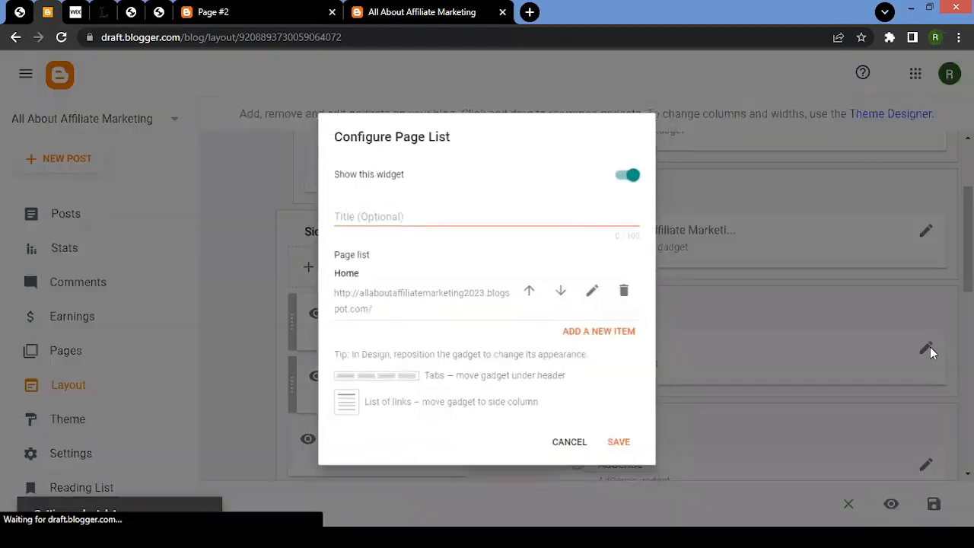
click(607, 339)
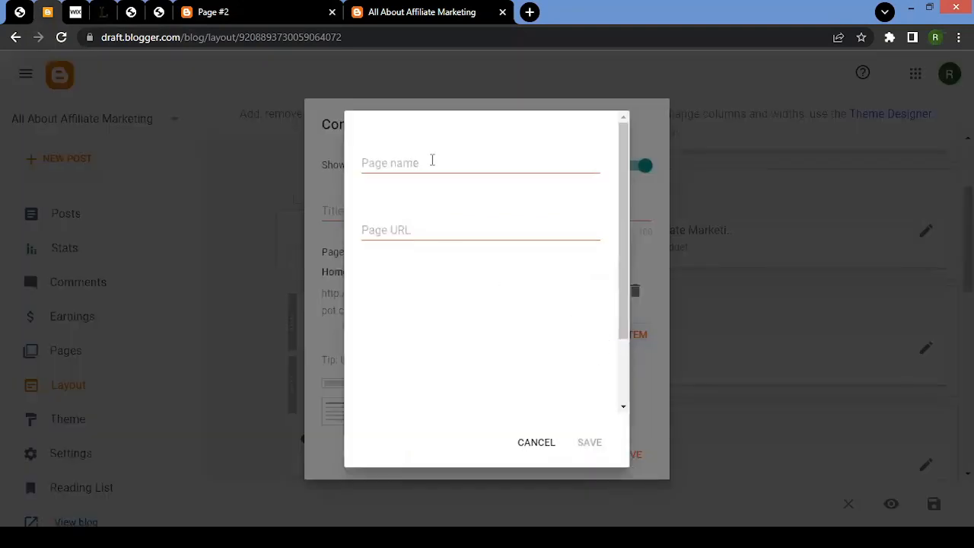
click(431, 160)
text(Page #2)
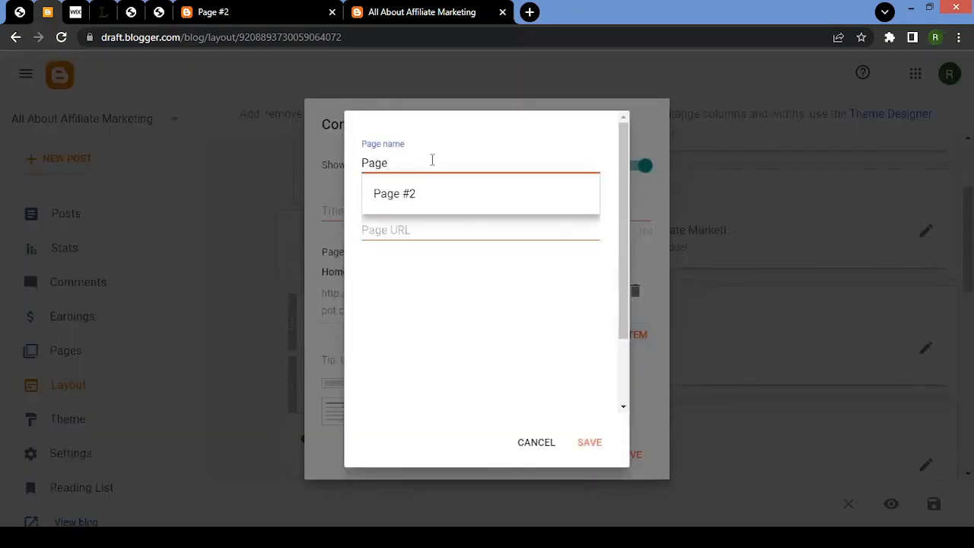
click(429, 228)
key(ctrl+v)
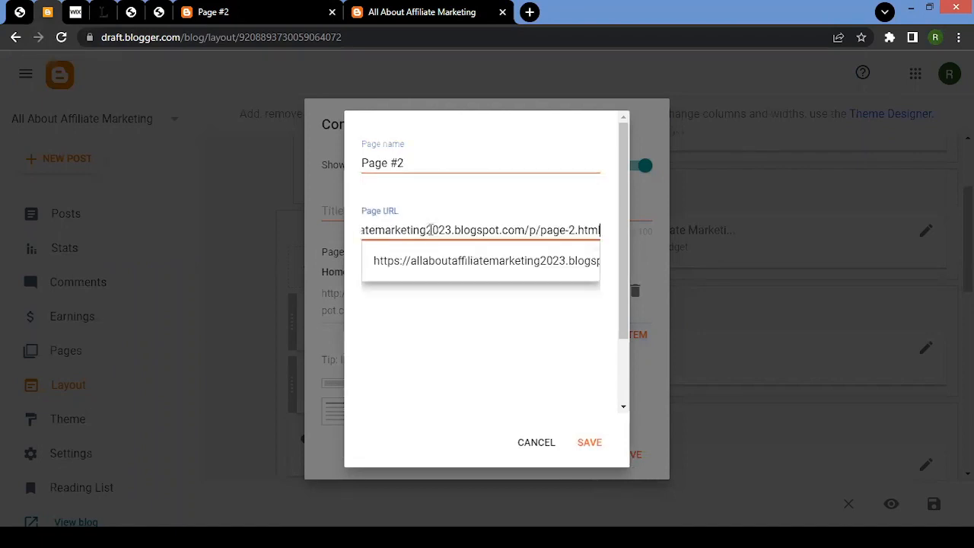
click(590, 443)
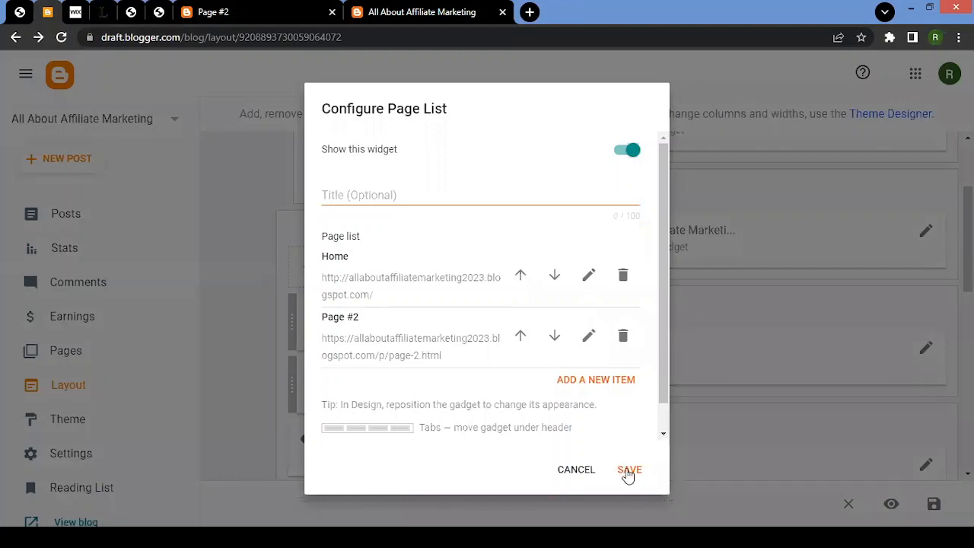
click(630, 471)
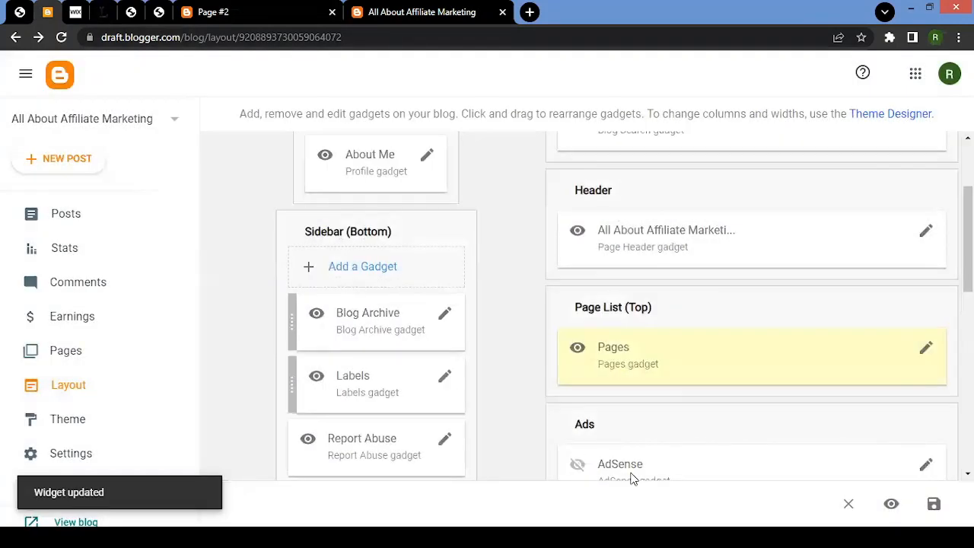
Reload the live blog and test the Home and Page #2 navigation links.
click(372, 6)
click(61, 37)
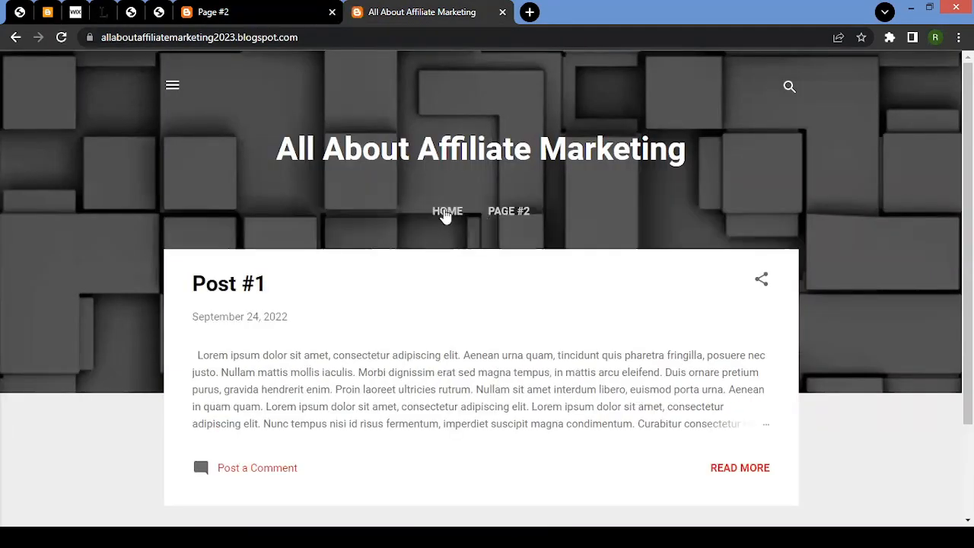
click(459, 214)
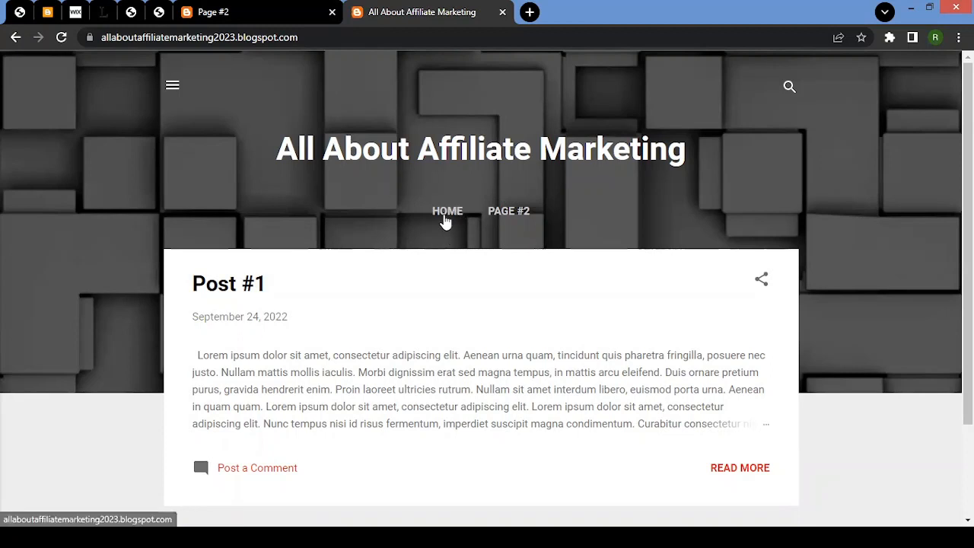
click(512, 215)
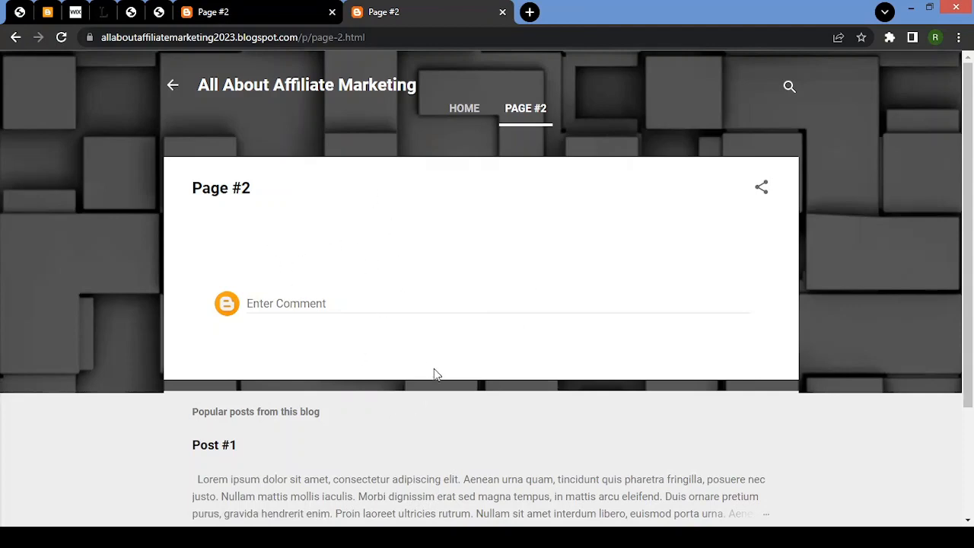
Return to the blog's Pages section and open Page #2 in the page editor.
click(49, 12)
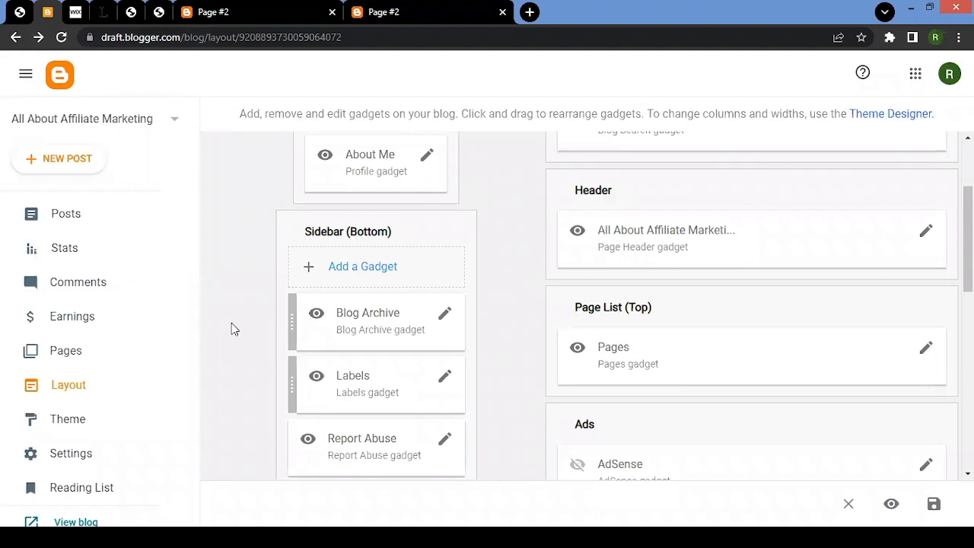
click(77, 362)
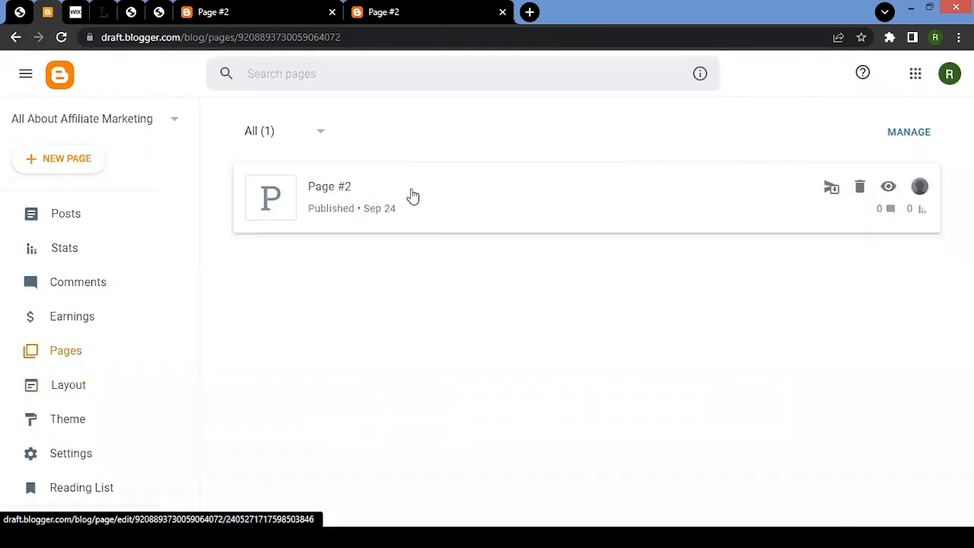
click(413, 196)
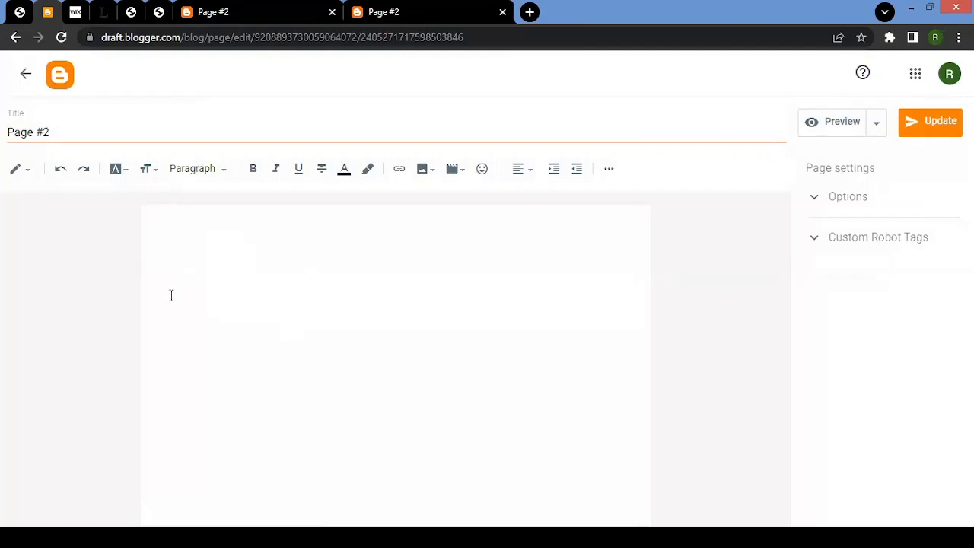
Leave the page editor and review the Earnings section and the AdSense gadgets under Ads in the Layout.
click(26, 74)
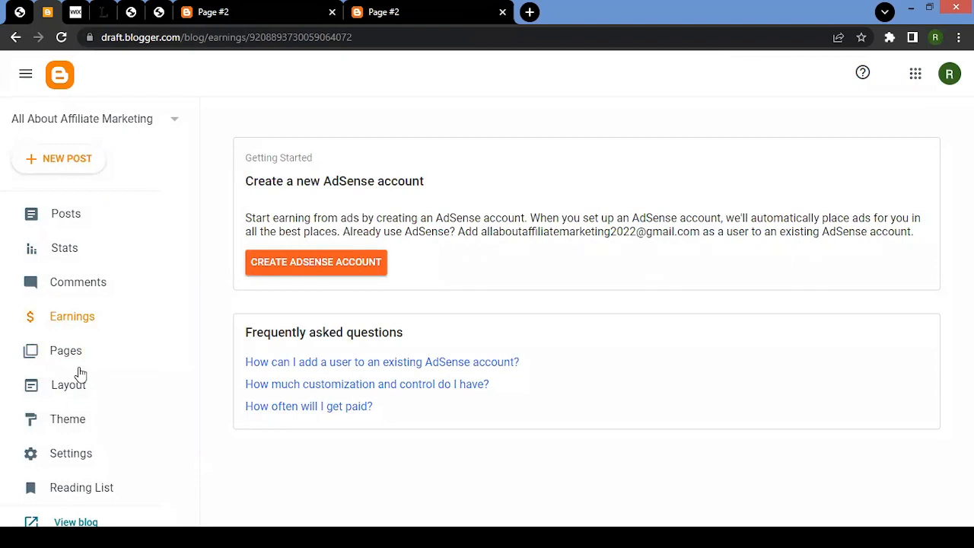
click(80, 393)
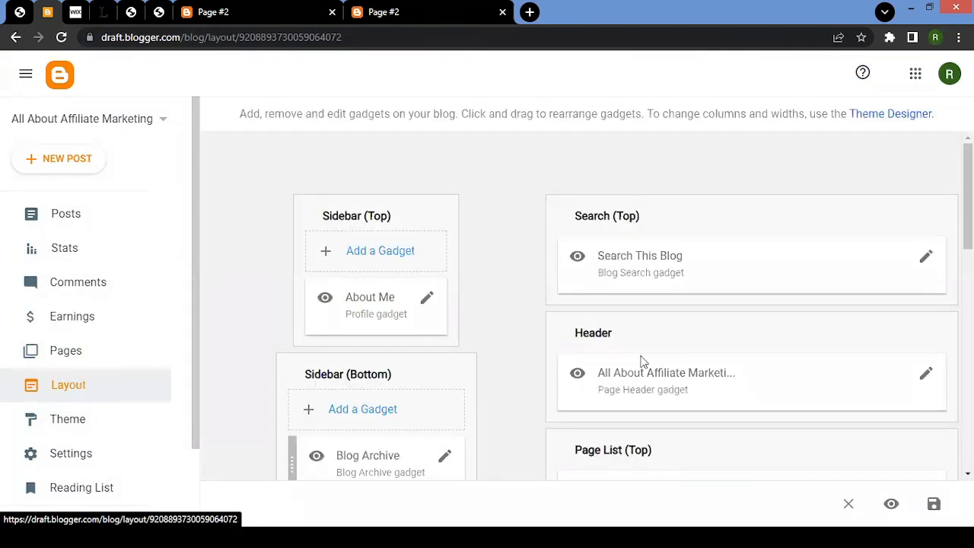
scroll(641, 362, down, 5)
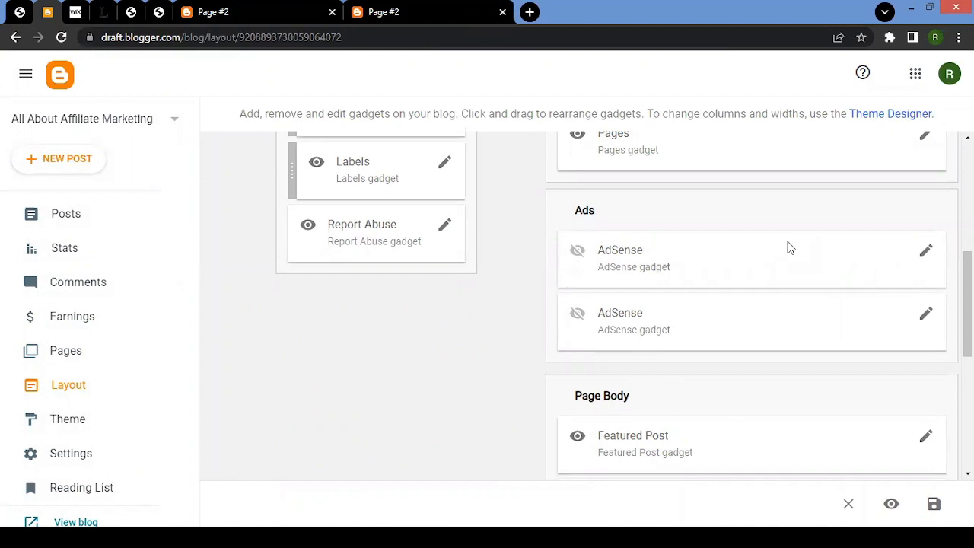
Review the blog's Stats section, including the follower and view figures and the per-post and per-page statistics.
click(93, 246)
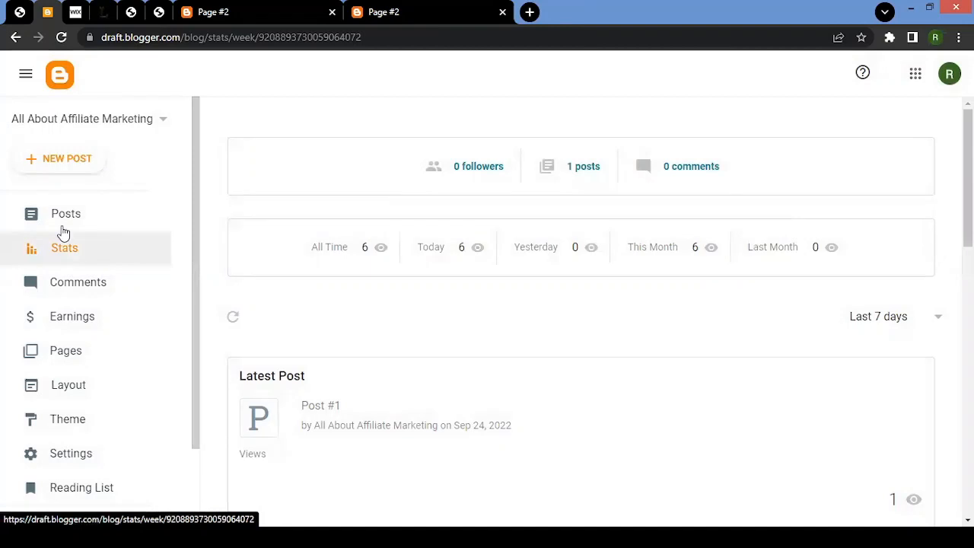
scroll(528, 218, down, 9)
scroll(533, 261, down, 3)
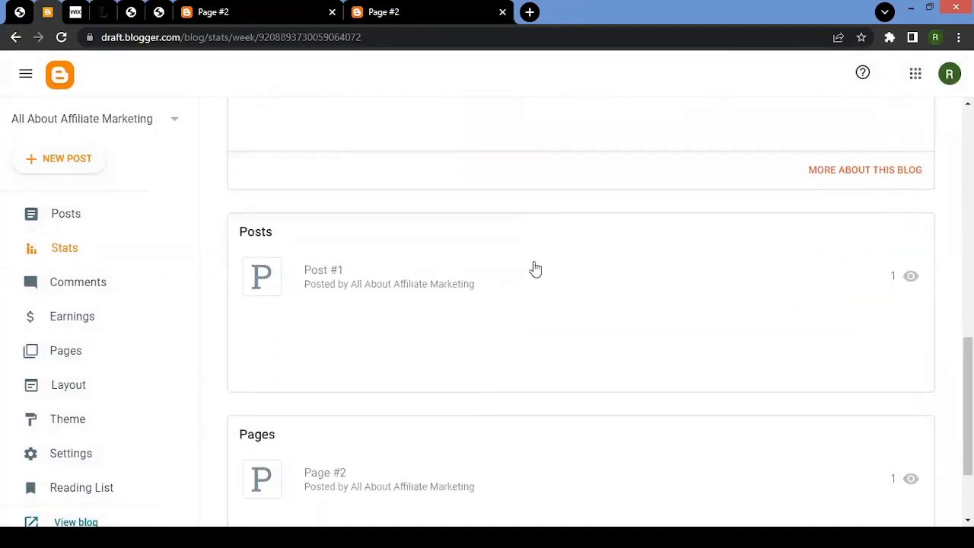
scroll(515, 308, up, 10)
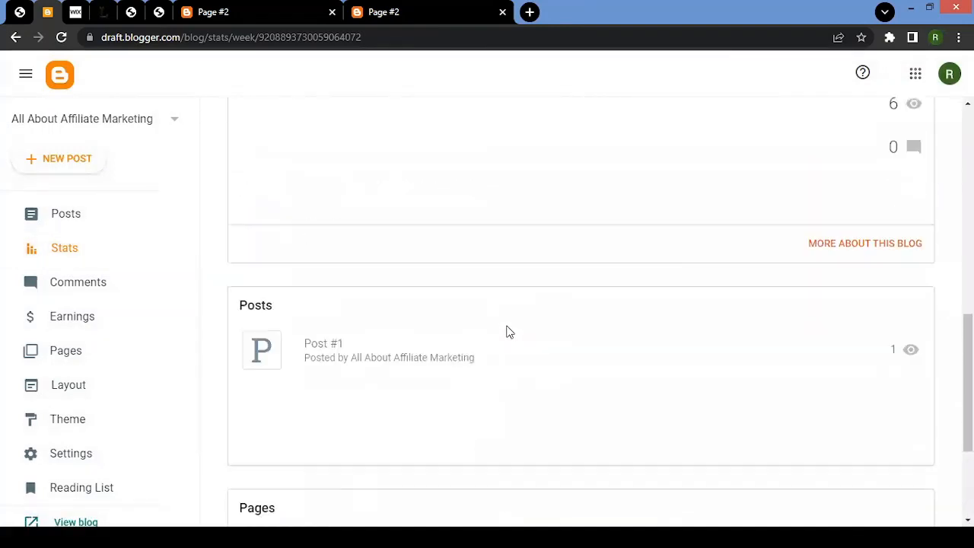
scroll(510, 328, up, 1)
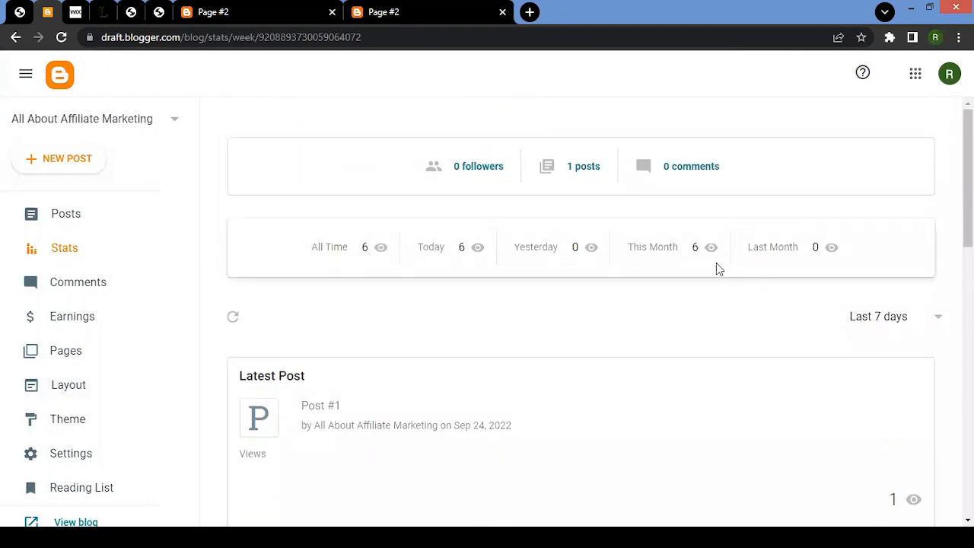
Check the blog's Comments section and open the Reading List.
click(82, 295)
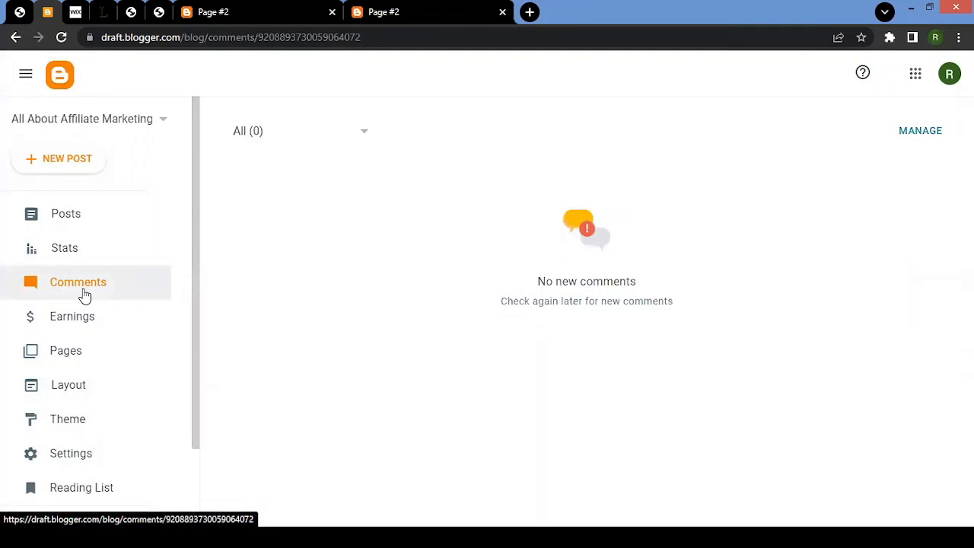
scroll(84, 295, down, 2)
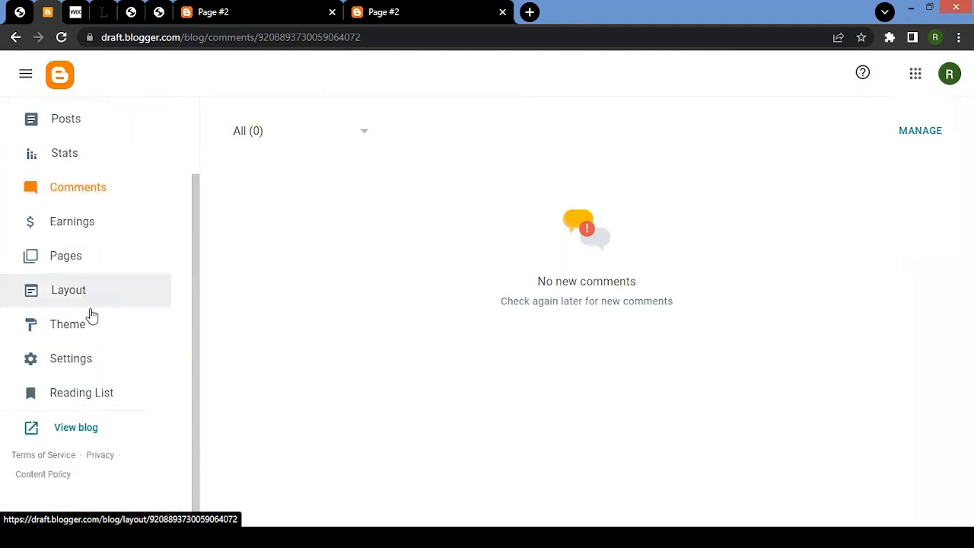
click(91, 401)
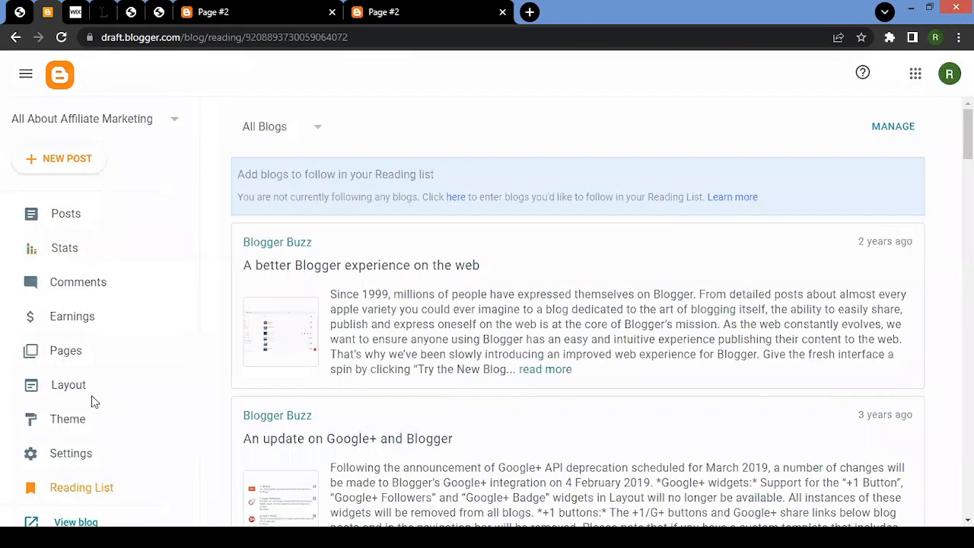
Look through the Blogger Buzz posts in the Reading List.
scroll(459, 250, down, 2)
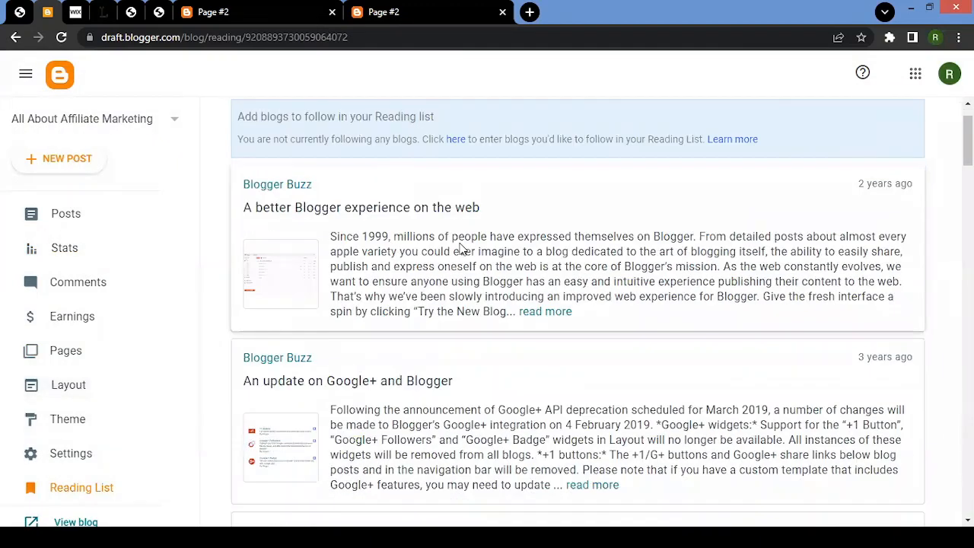
scroll(343, 213, up, 1)
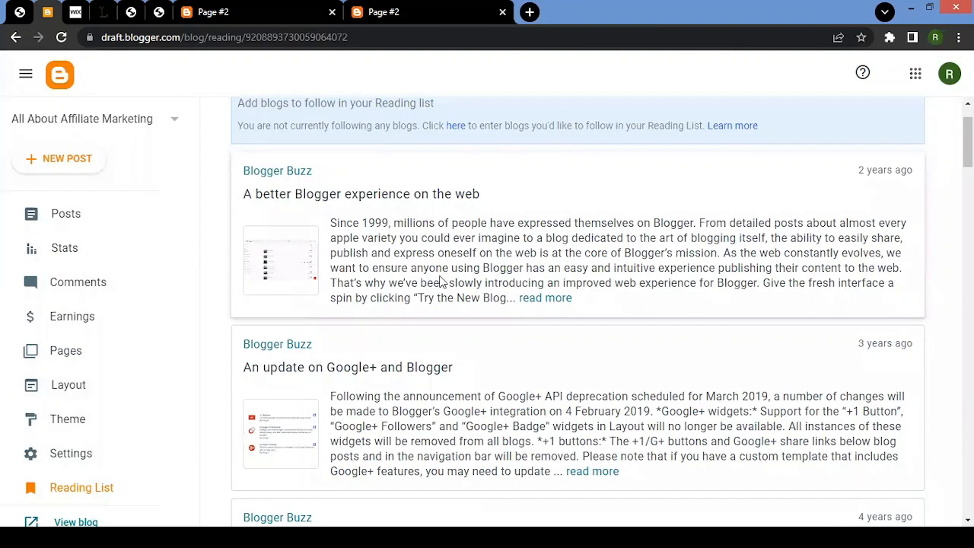
Review the live blog's home page and the sharing options for Post #1, and open the "Elements a Blog Should Have" slide.
click(426, 12)
click(173, 88)
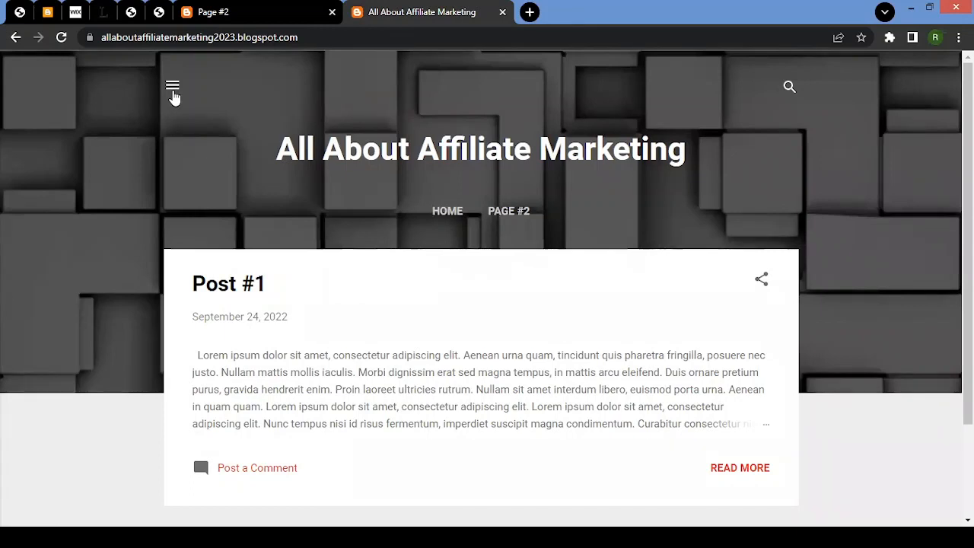
click(762, 282)
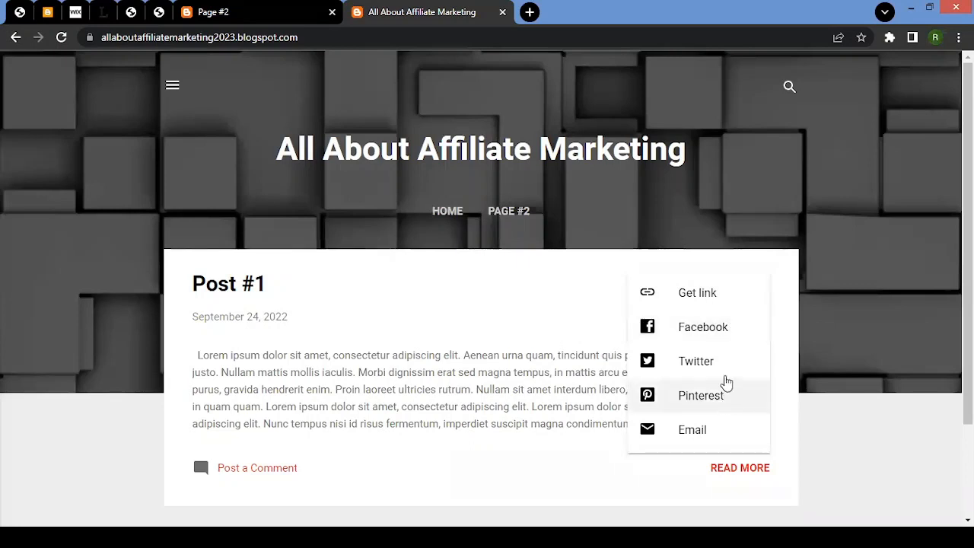
click(543, 330)
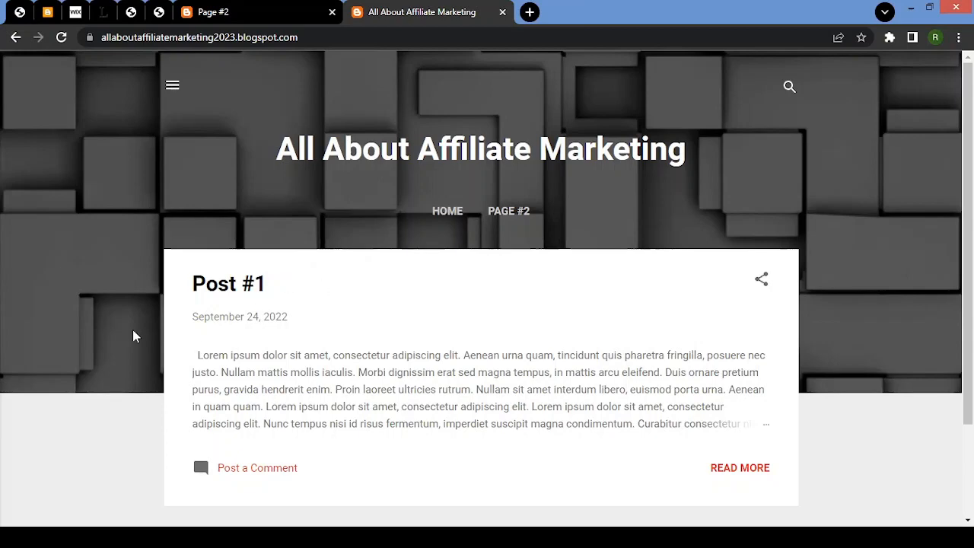
click(132, 11)
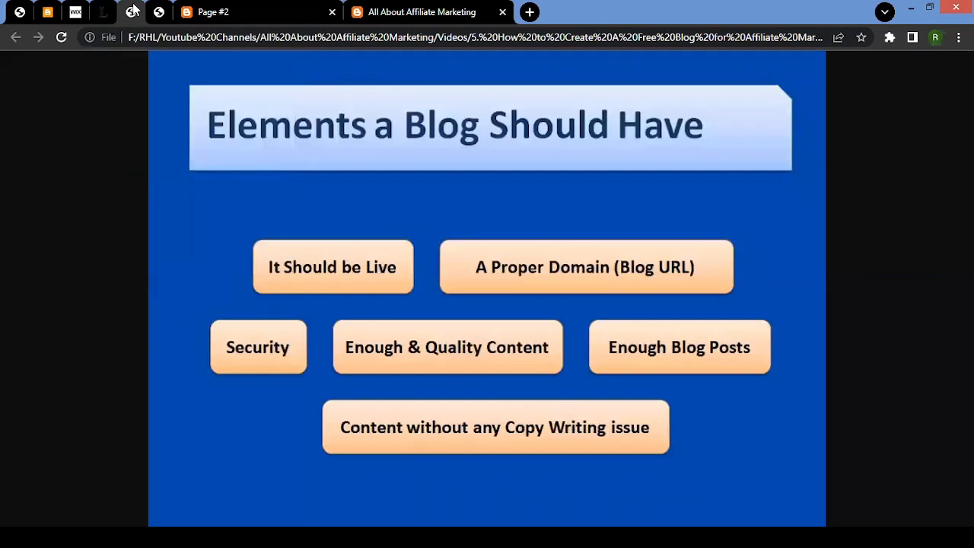